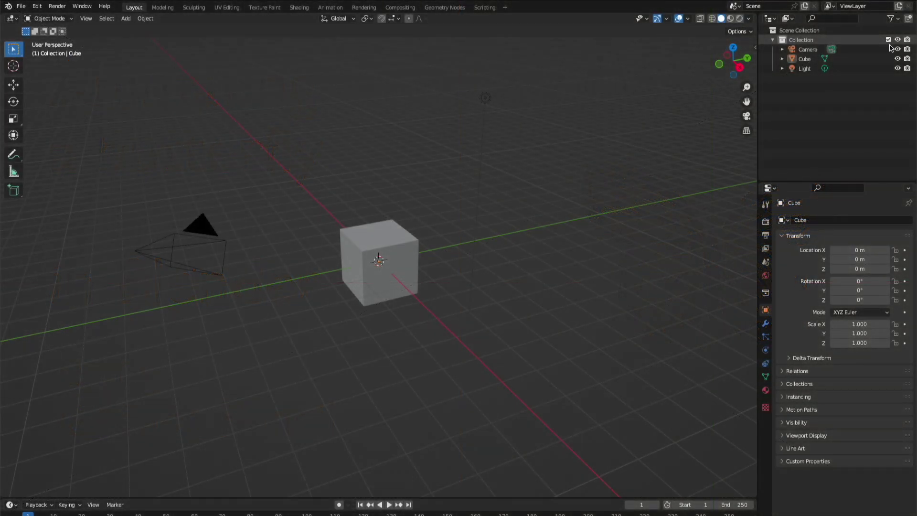
- Hide the default camera, cube and light, and switch to Top view
click(897, 49)
click(898, 68)
key(grave)
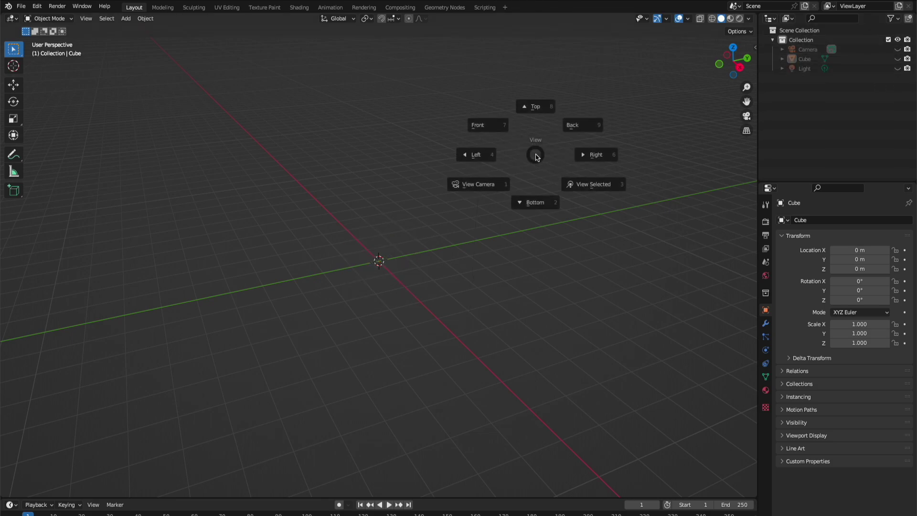
click(535, 100)
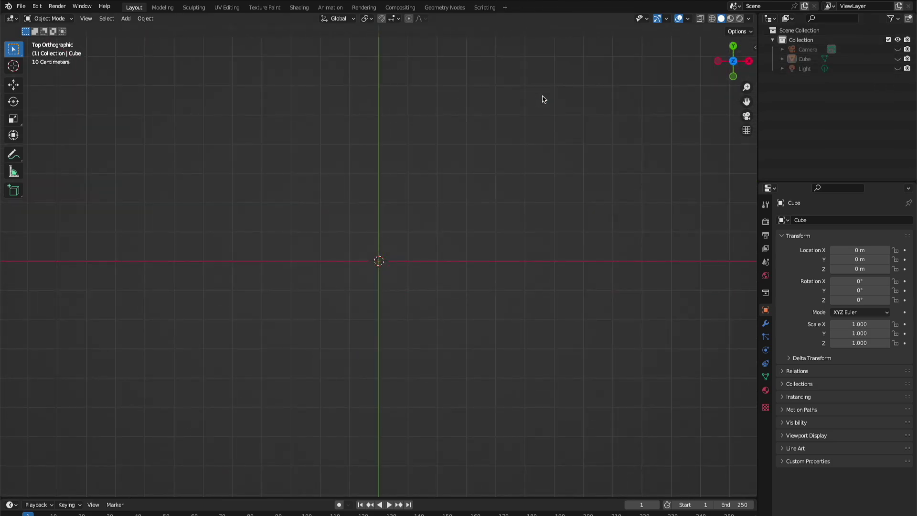
- Add the butterfly drawing as a reference image at the origin
click(126, 18)
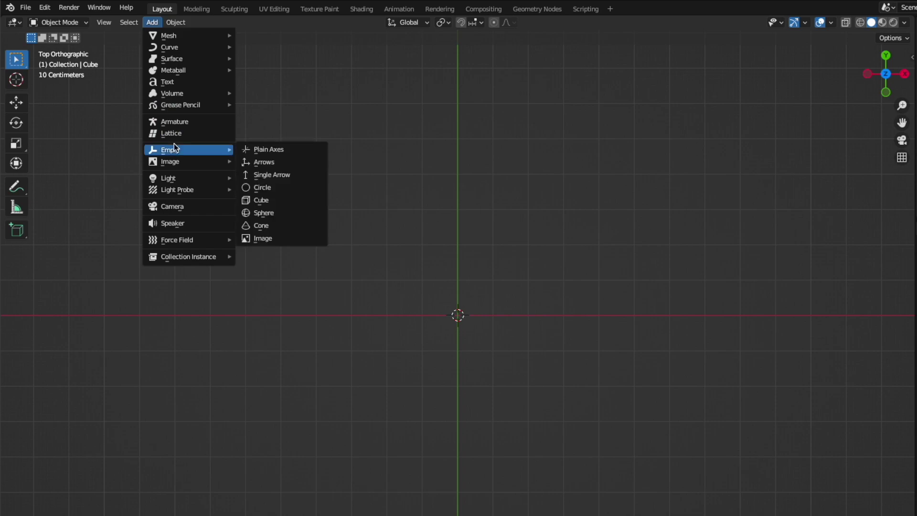
mouse_move(170, 161)
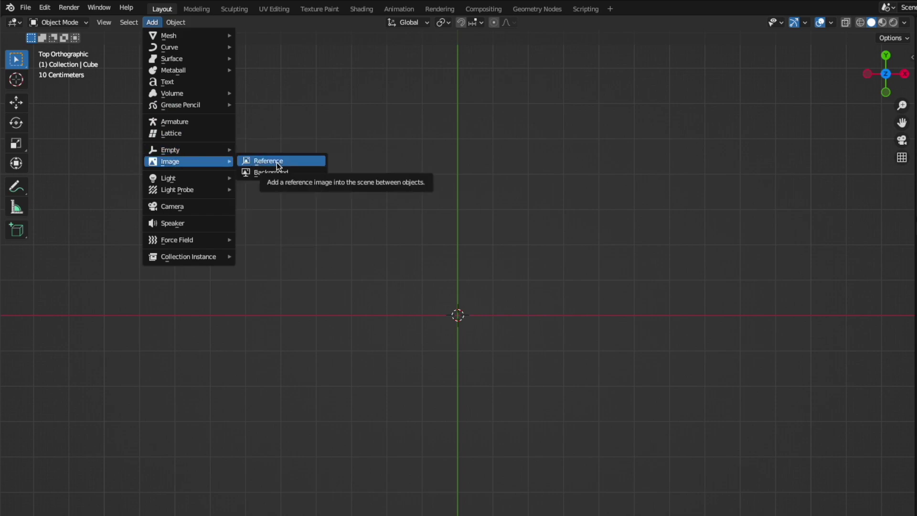
click(278, 164)
click(353, 153)
click(666, 393)
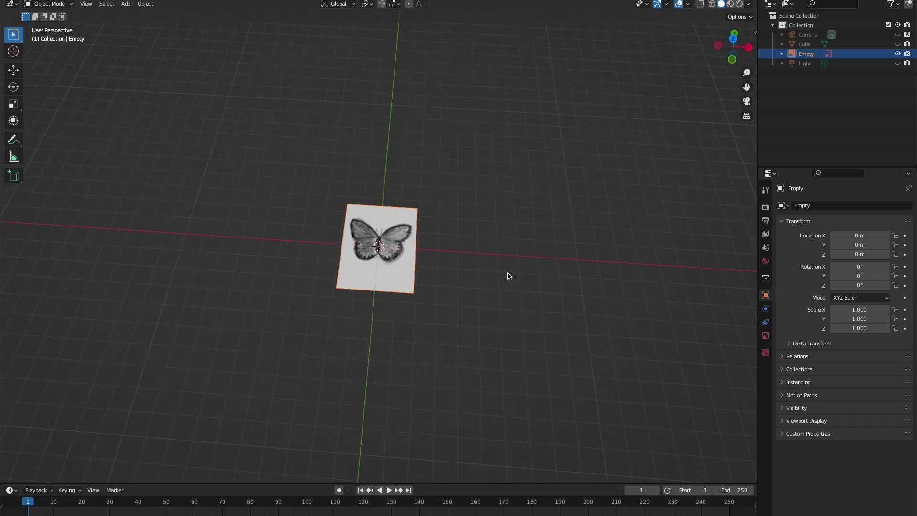
- Add a plane and apply a Subdivision Surface modifier to round it into a disc
click(125, 4)
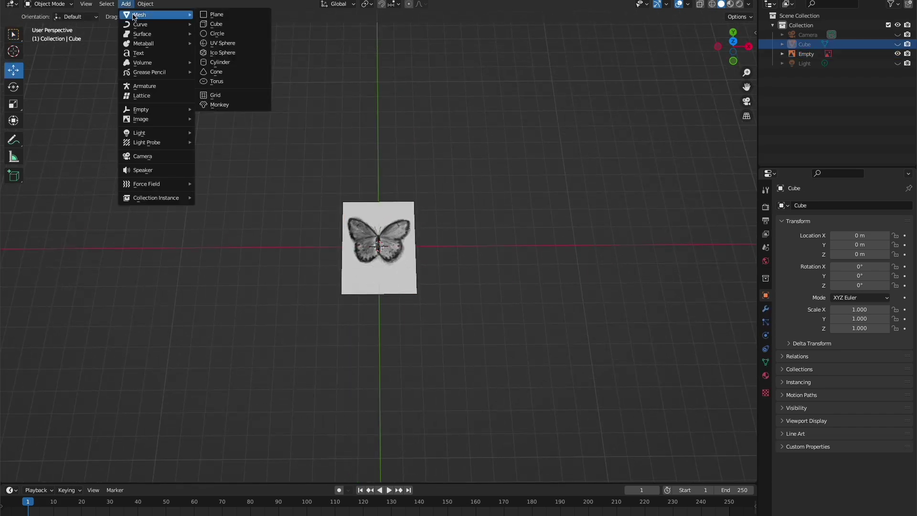
click(231, 21)
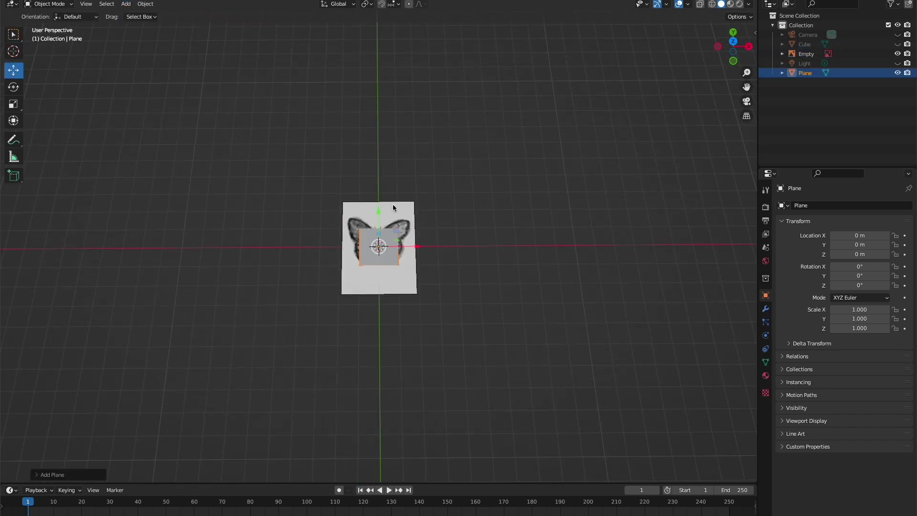
scroll(392, 204, up, 4)
click(765, 308)
click(796, 207)
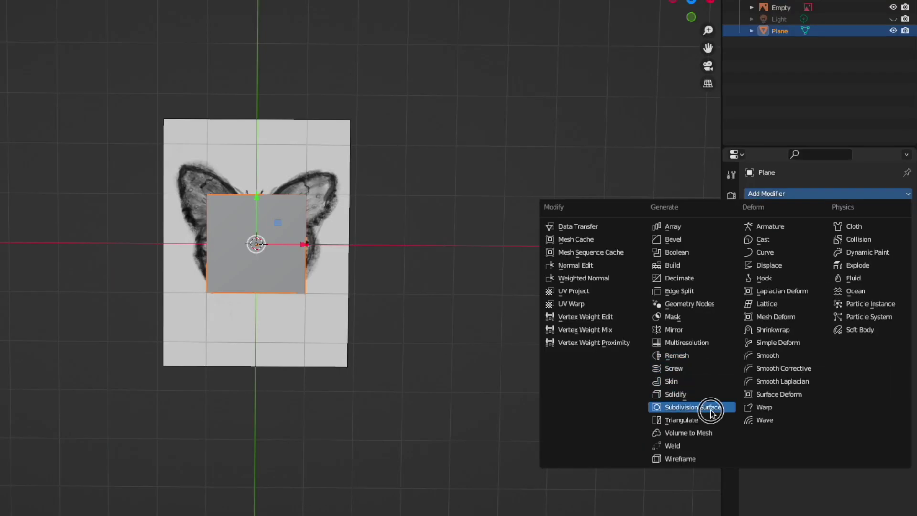
click(710, 410)
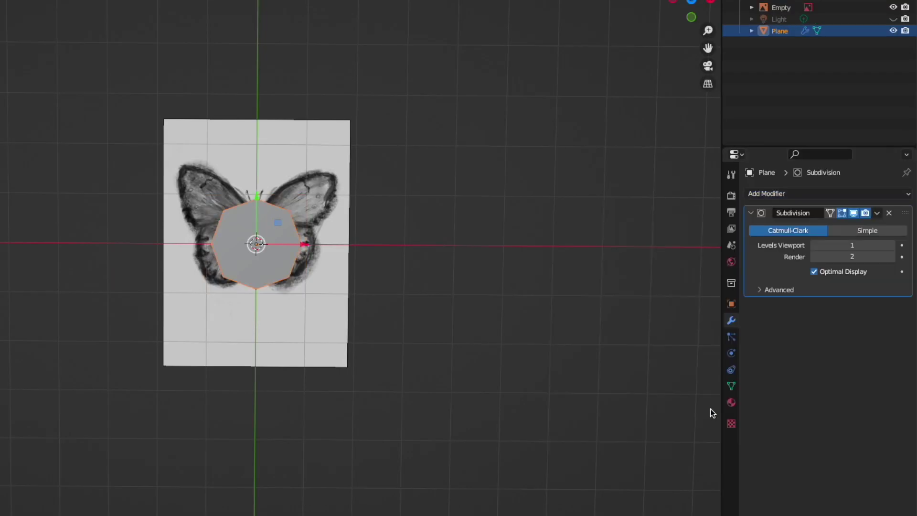
click(878, 214)
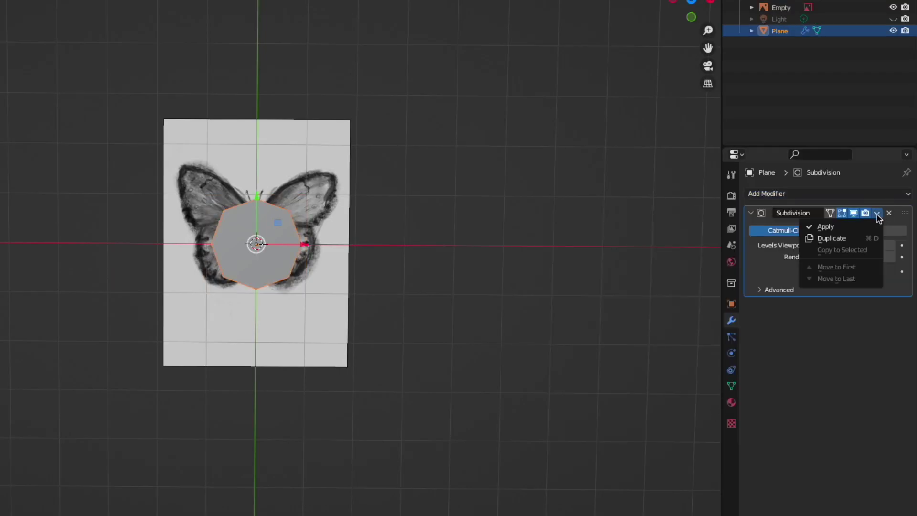
click(851, 223)
- Give the disc a second Subdivision at viewport level 3 and a 0.03 m Solidify
click(831, 195)
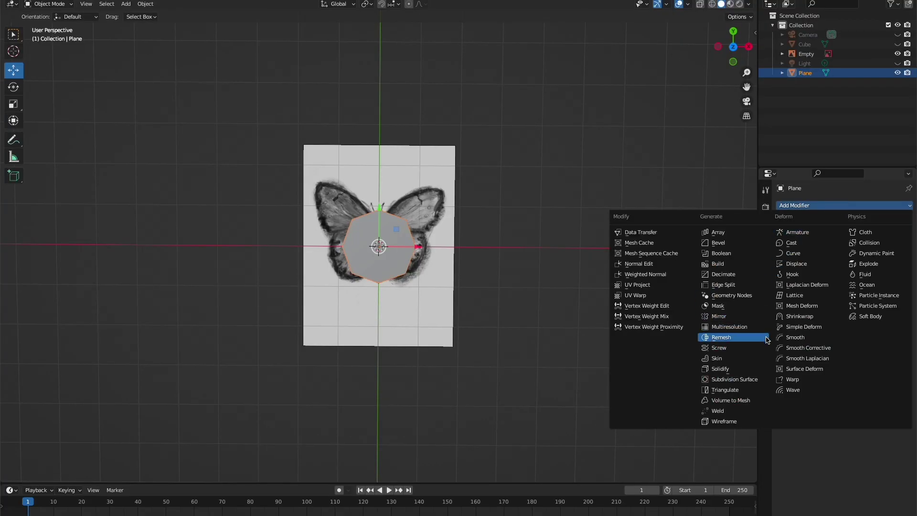
click(765, 382)
click(800, 205)
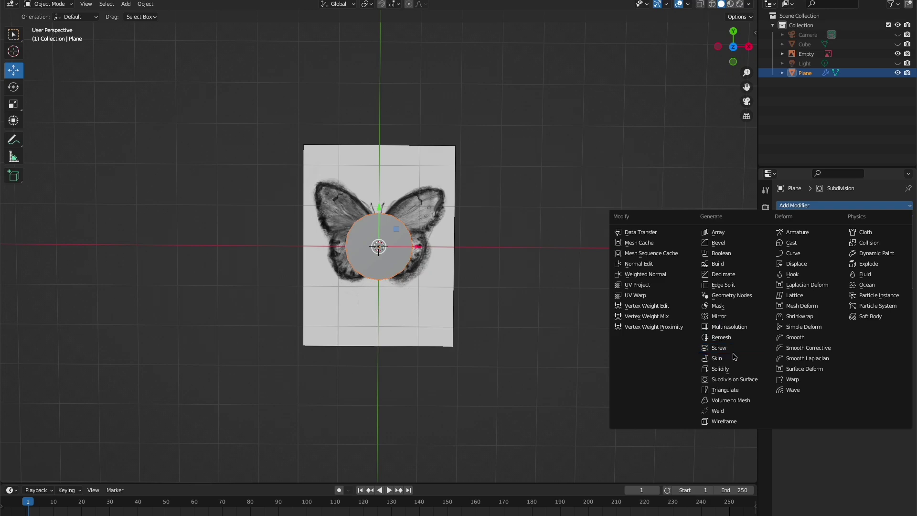
click(720, 368)
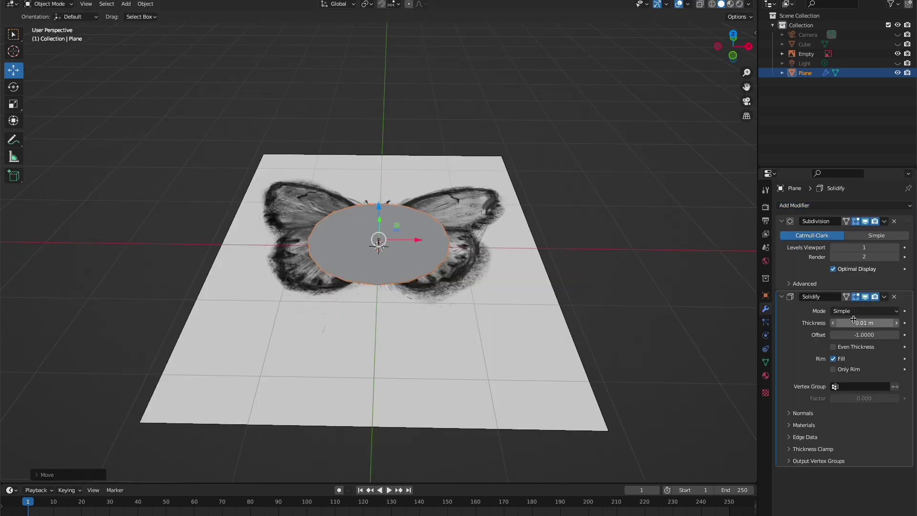
drag(857, 323, 865, 323)
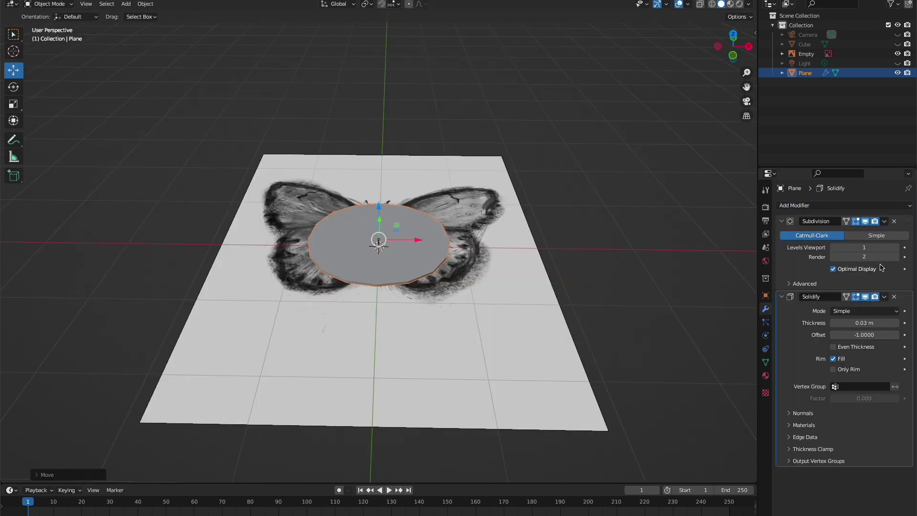
click(897, 247)
key(KP_7)
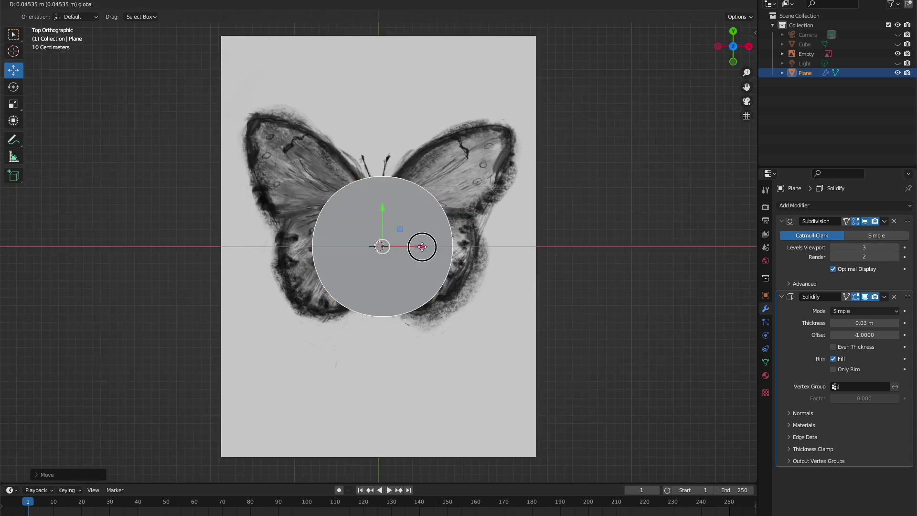
- Move the disc over the right wing and drag its vertices onto the wing outline in X-ray
drag(444, 210, 444, 151)
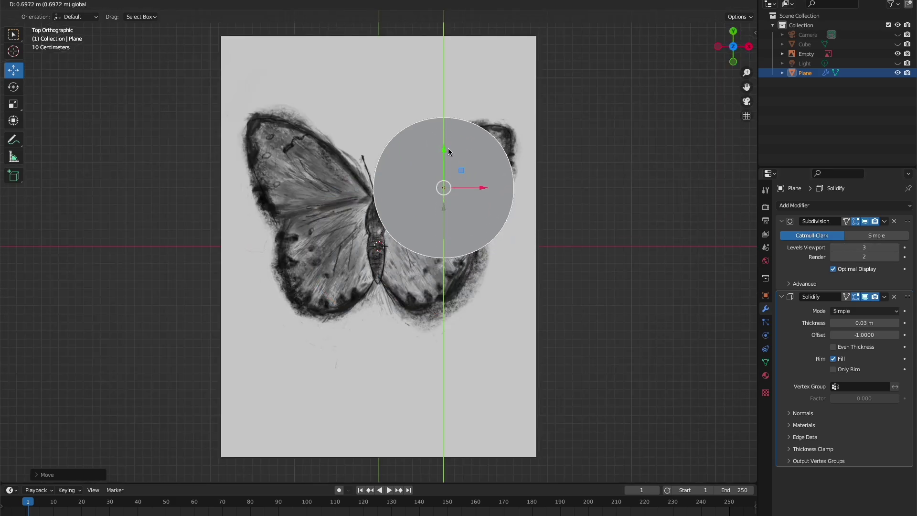
click(64, 5)
click(57, 26)
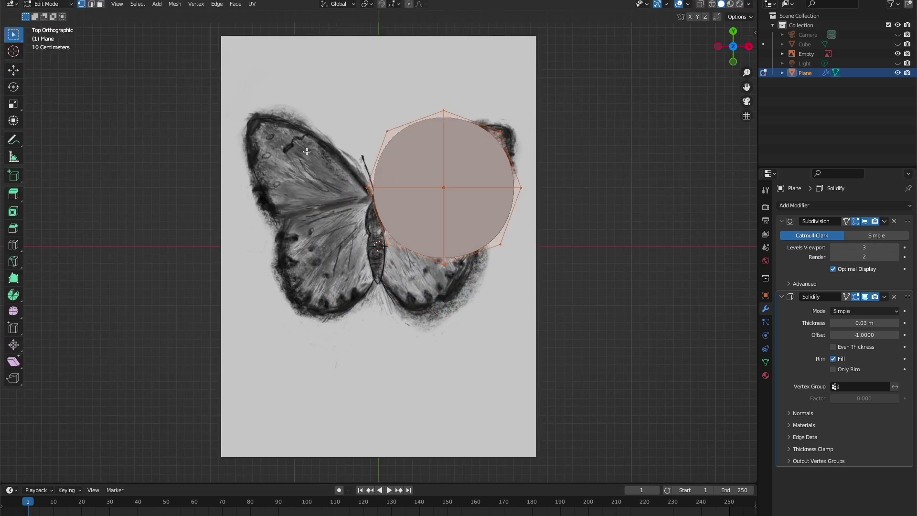
click(701, 4)
click(13, 70)
drag(387, 130, 411, 151)
mouse_move(439, 94)
mouse_down()
mouse_move(460, 132)
mouse_move(476, 117)
mouse_up()
drag(520, 188, 514, 156)
drag(499, 245, 486, 214)
mouse_move(463, 98)
mouse_down()
mouse_move(491, 131)
mouse_move(451, 130)
mouse_up()
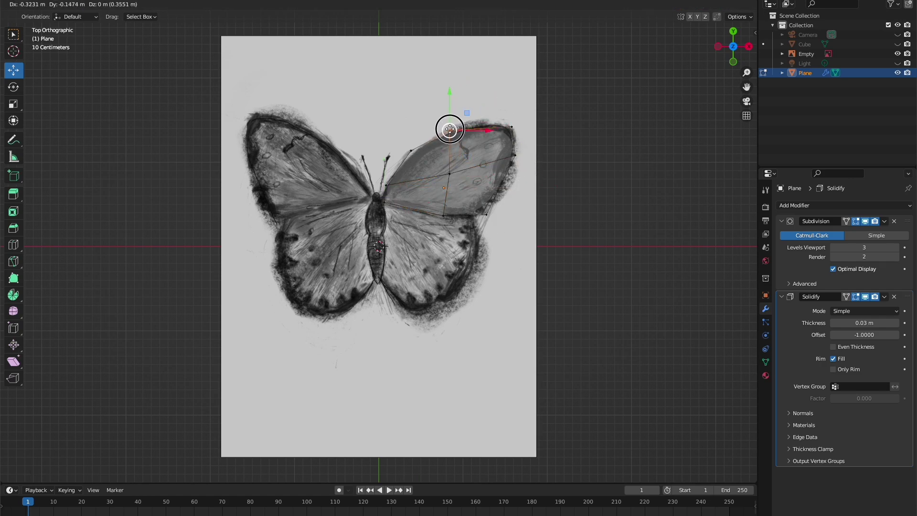
- Cut an edge loop across the right wing, refit its vertices, and turn off X-ray
click(15, 244)
click(469, 170)
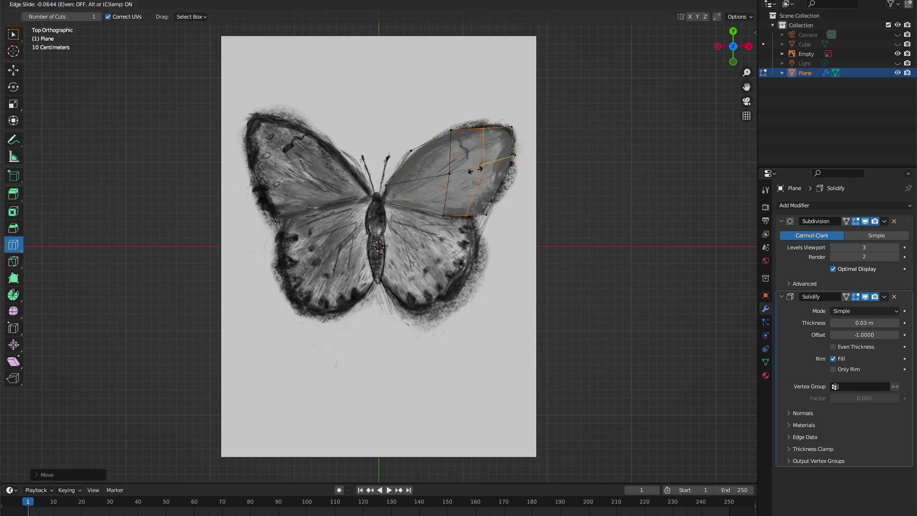
click(14, 70)
click(483, 124)
drag(455, 142, 442, 149)
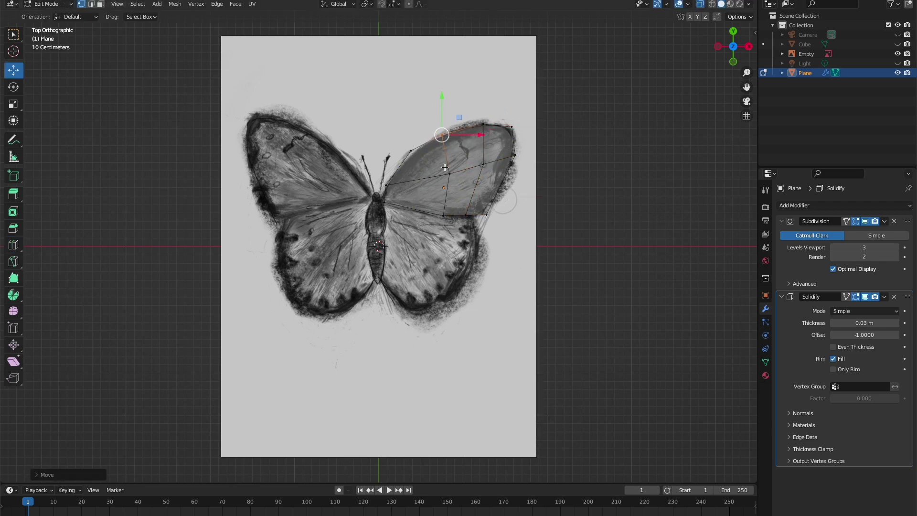
click(499, 201)
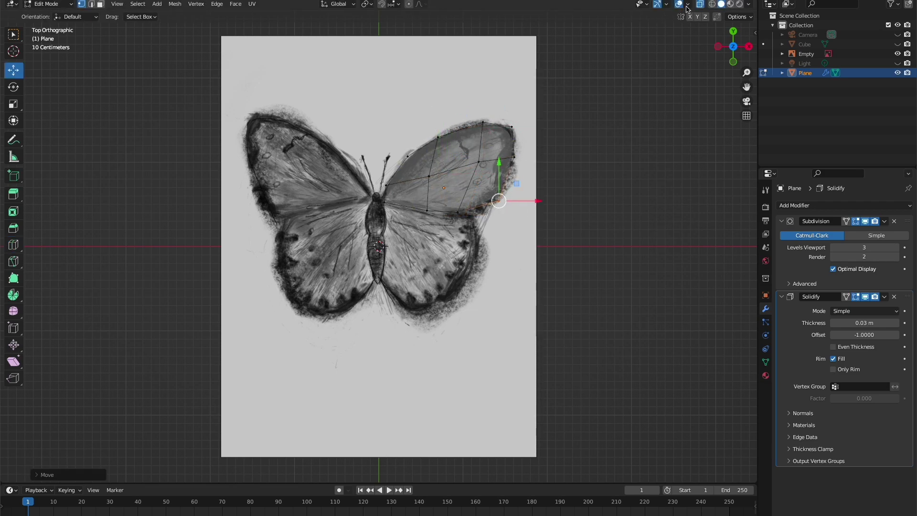
click(701, 4)
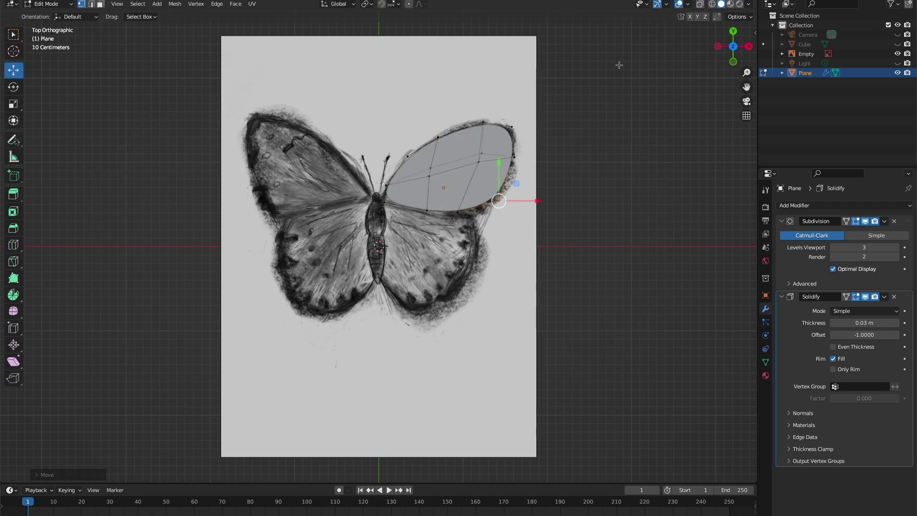
- Cut a horizontal loop through the wing, lower its vertices, and return to Object Mode
click(14, 245)
click(383, 195)
click(13, 70)
click(429, 189)
drag(430, 198, 428, 206)
click(50, 8)
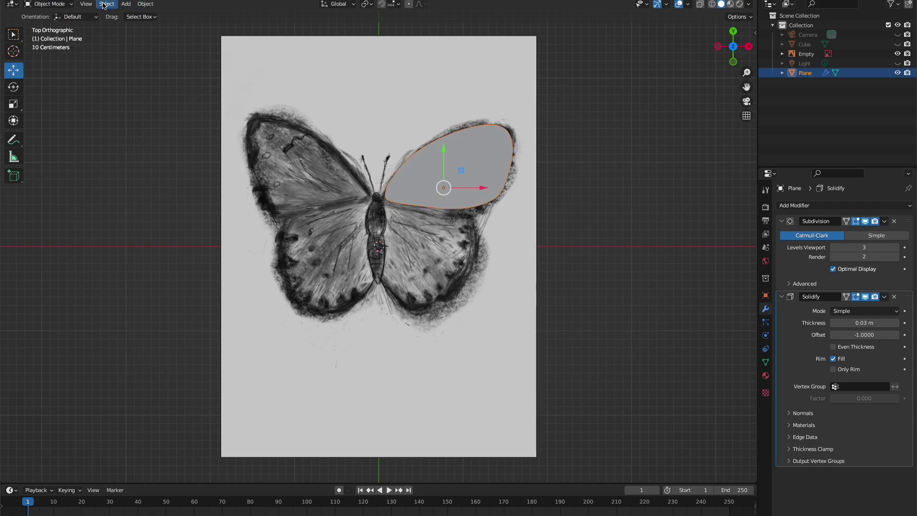
- Duplicate the wing plane and flip the copy downward with Y scale -1
click(145, 3)
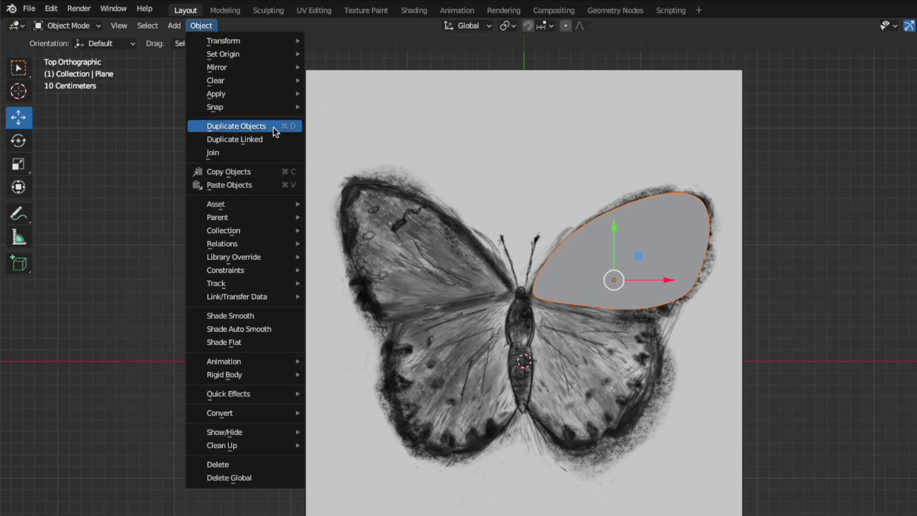
click(276, 126)
key(shift+space)
key(s)
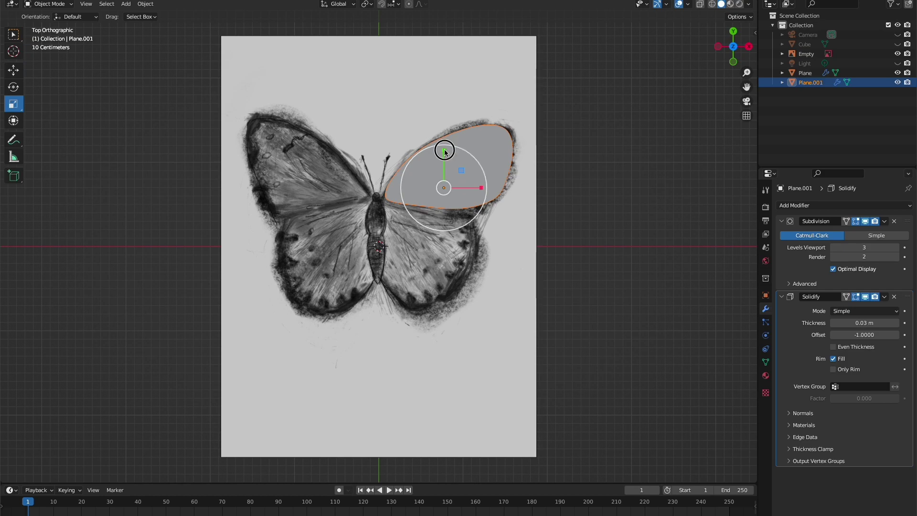
drag(444, 152, 438, 223)
click(753, 34)
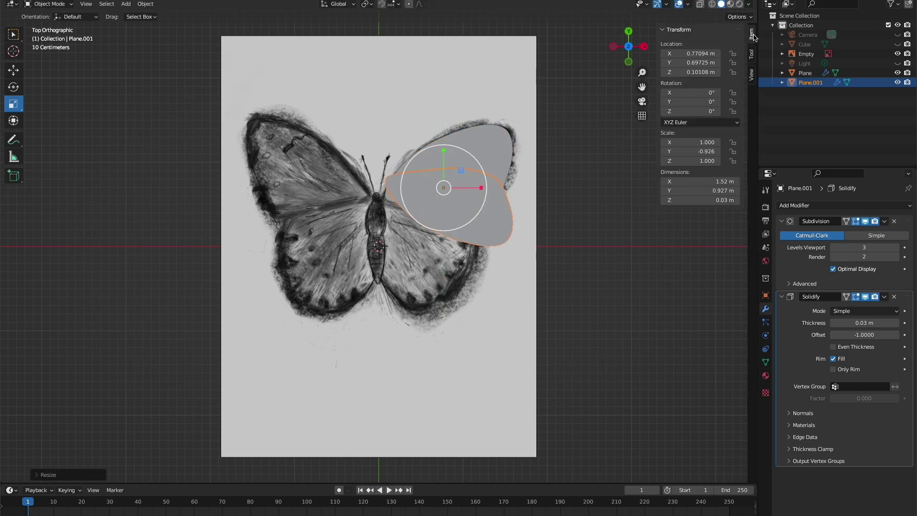
click(701, 151)
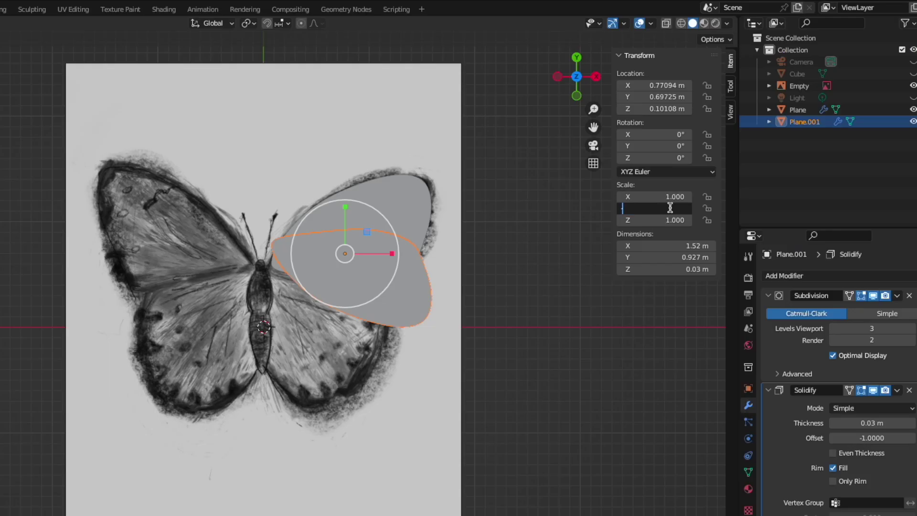
text(-1)
key(Return)
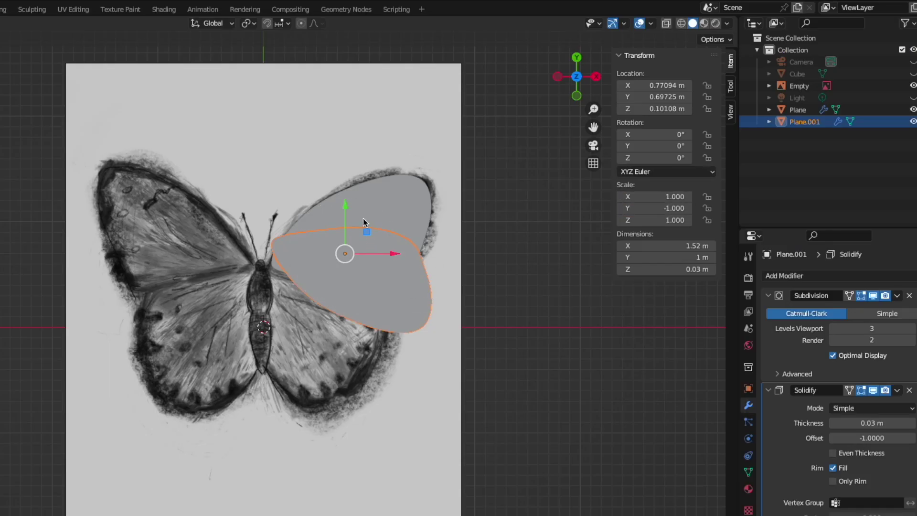
- Move and rotate the copy about -14° onto the lower wing, then reshape its vertices
drag(342, 207, 338, 247)
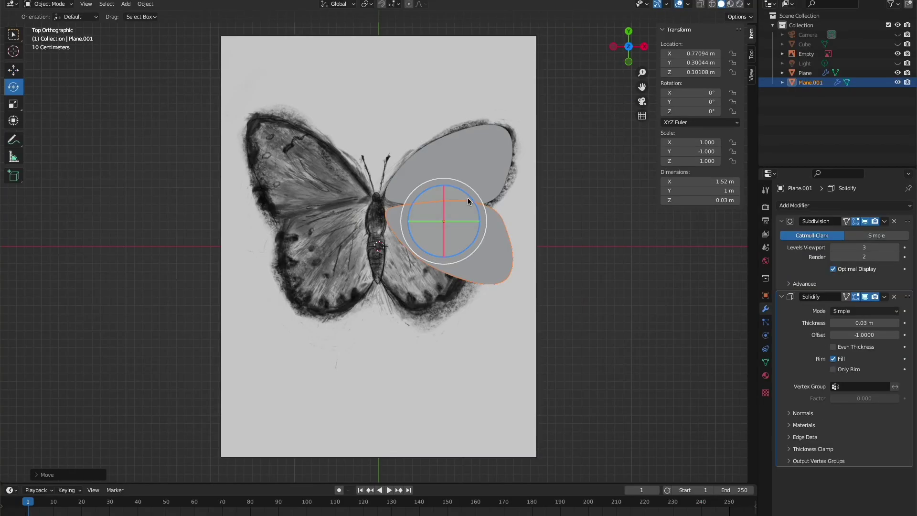
mouse_move(468, 198)
mouse_down()
mouse_move(465, 210)
mouse_move(433, 227)
mouse_up()
click(13, 70)
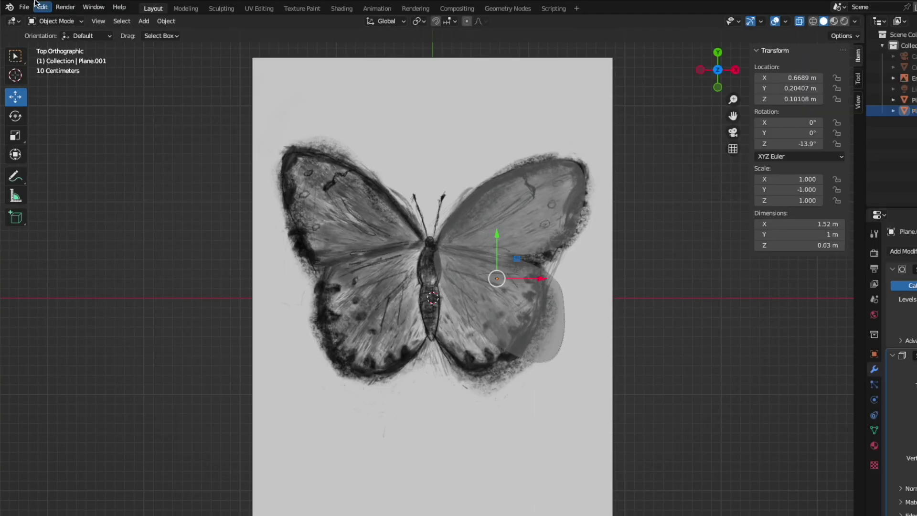
click(44, 5)
click(56, 47)
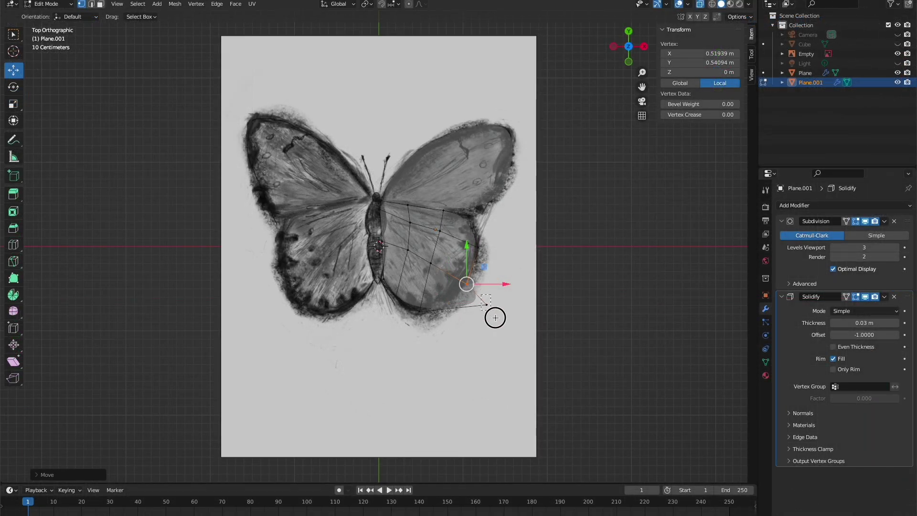
mouse_move(495, 318)
mouse_down()
mouse_move(417, 305)
mouse_move(434, 327)
mouse_move(444, 304)
mouse_up()
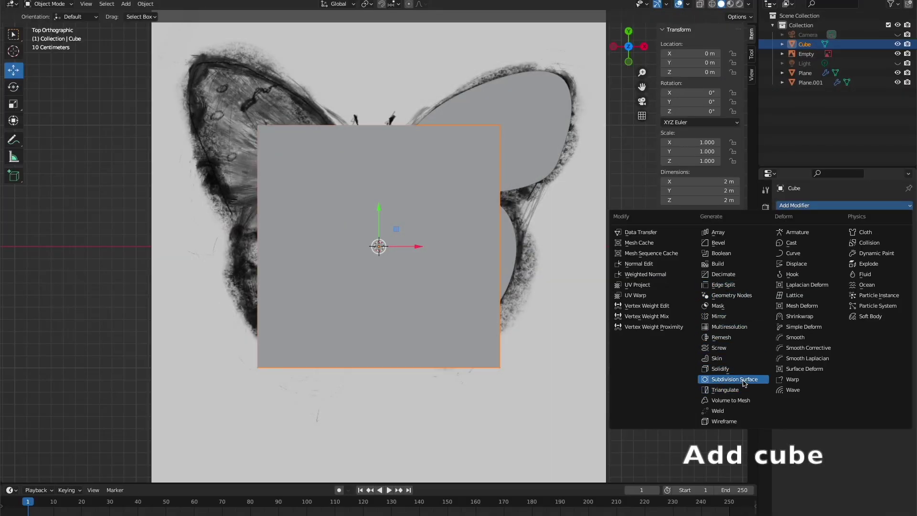
- Apply a Subdivision to the cube and shrink it into the butterfly's head
click(743, 380)
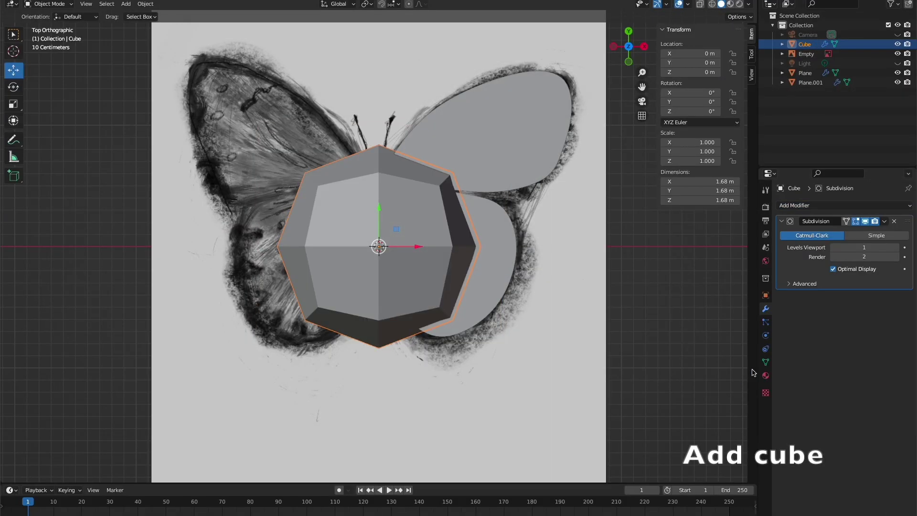
click(884, 221)
click(878, 232)
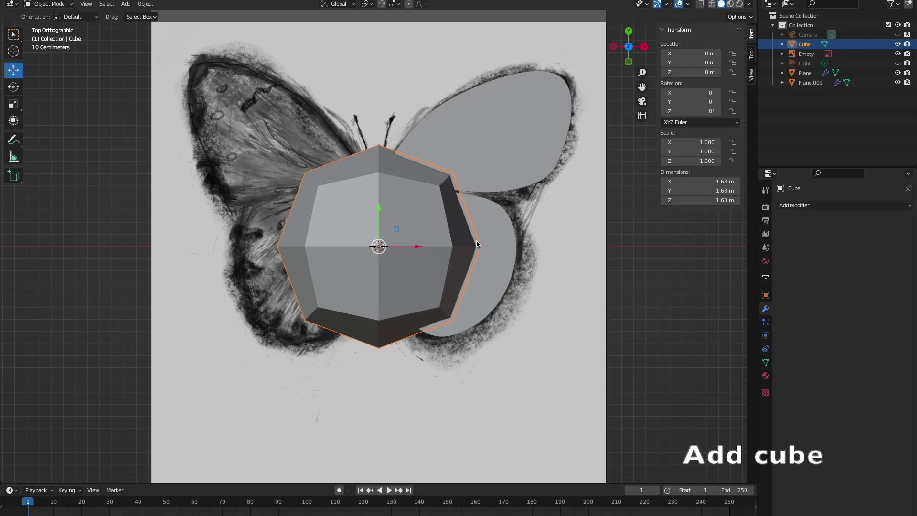
key(shift+space)
key(s)
mouse_move(404, 271)
mouse_down()
mouse_move(382, 249)
mouse_move(376, 167)
mouse_up()
key(shift+space)
key(g)
- Duplicate the head and stretch the copy tall into the thorax
key(shift+d)
click(376, 203)
key(shift+space)
key(s)
mouse_move(397, 202)
mouse_down()
mouse_move(416, 203)
mouse_move(377, 203)
mouse_up()
- Duplicate the thorax into an abdomen below it, lined up with the body
key(shift+d)
click(414, 260)
key(shift+space)
key(g)
drag(414, 259, 408, 258)
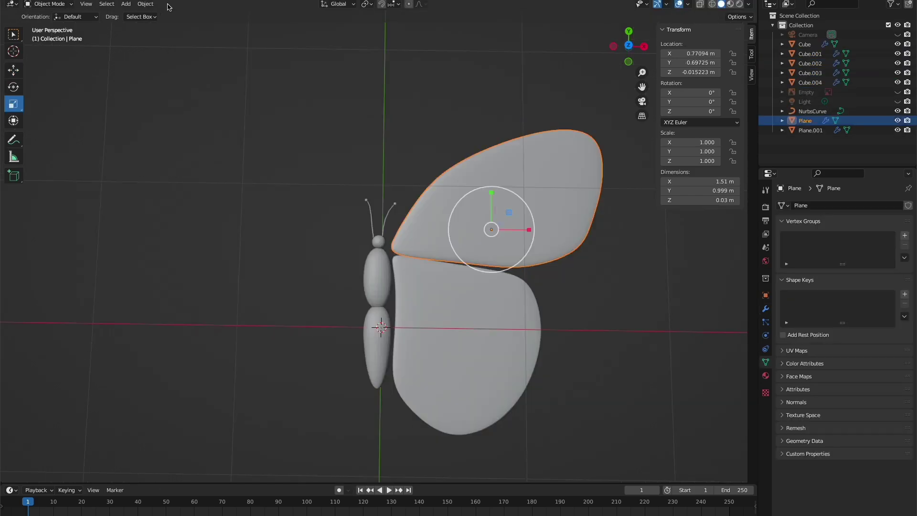
- Duplicate the right wing, mirror it with X scale -1, and slide it along X
click(150, 7)
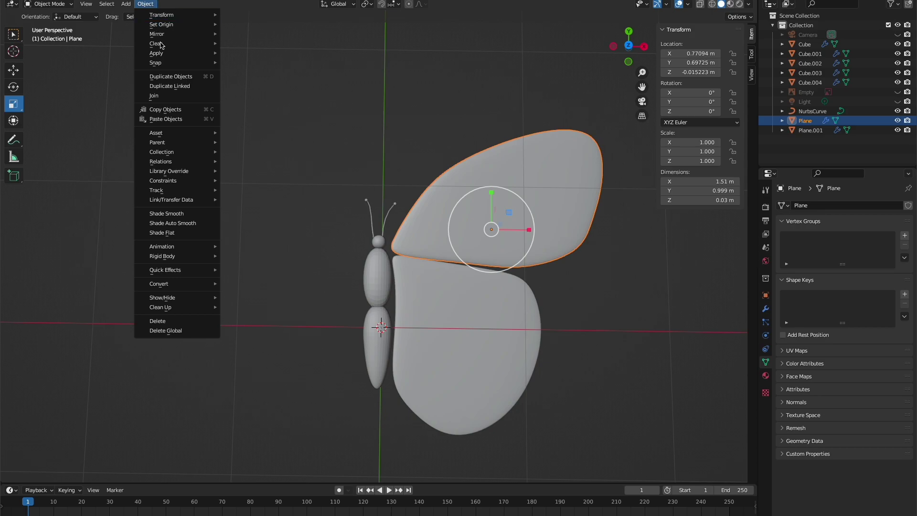
click(184, 81)
right_click(200, 120)
click(673, 142)
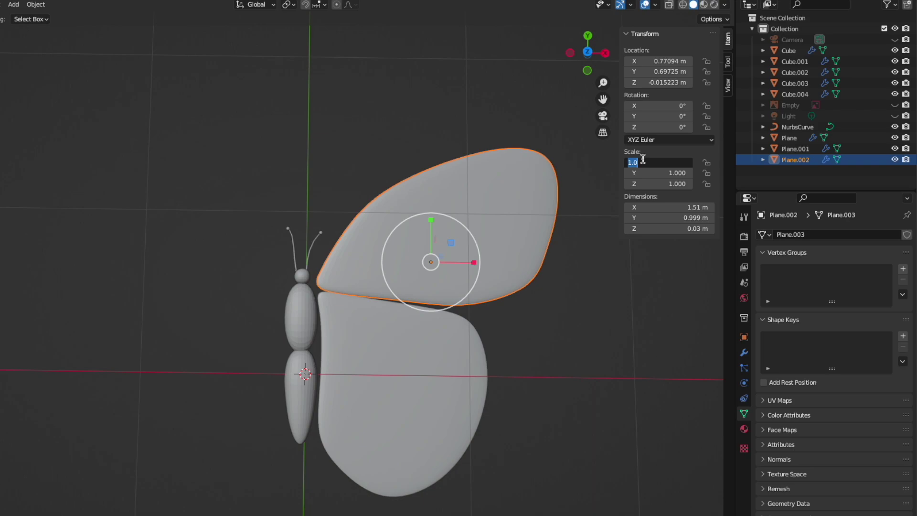
text(-)
key(Return)
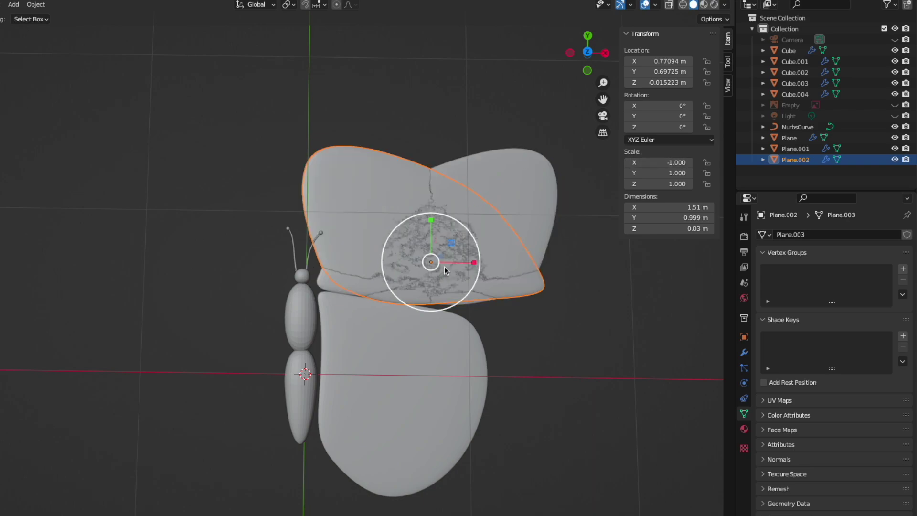
key(g)
key(x)
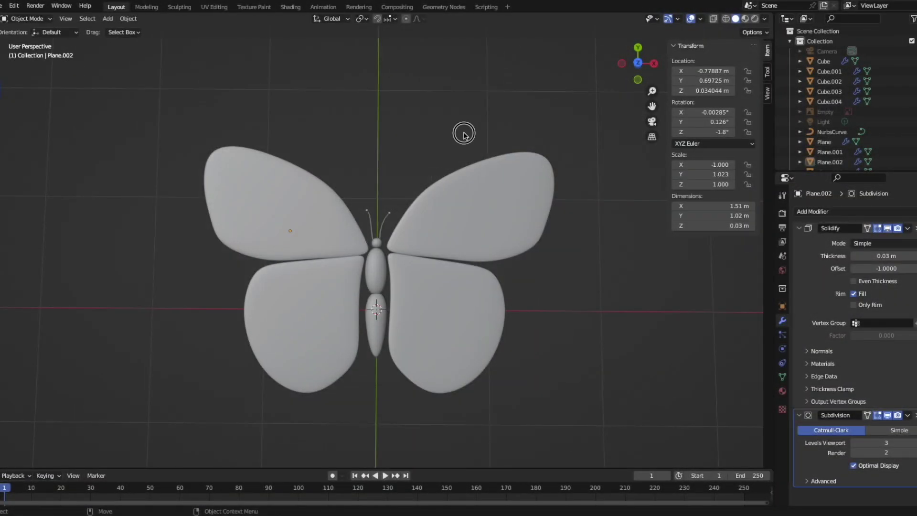
- Add a blank Grease Pencil object to the Scene Collection
click(789, 42)
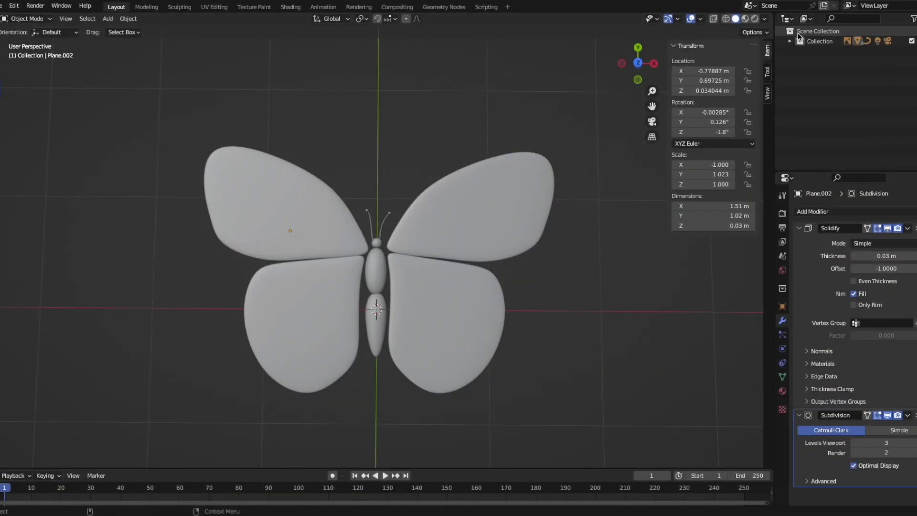
click(109, 19)
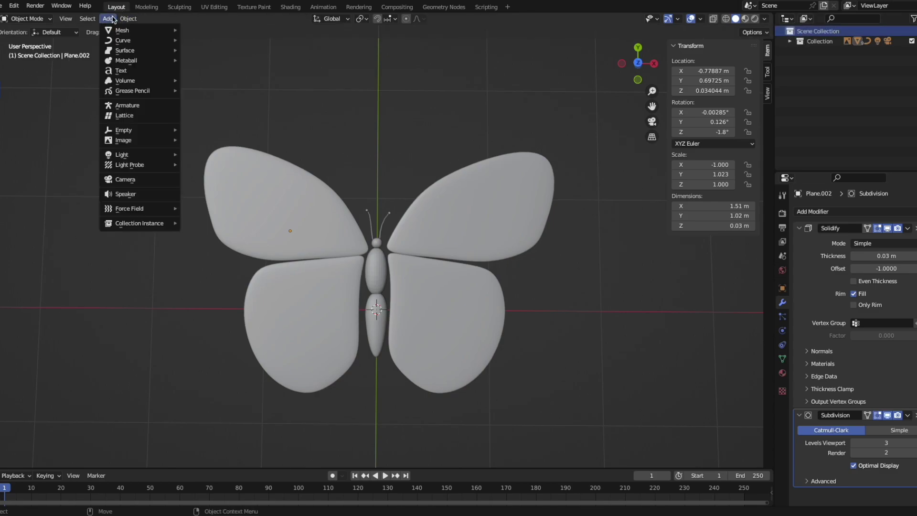
mouse_move(133, 90)
click(214, 95)
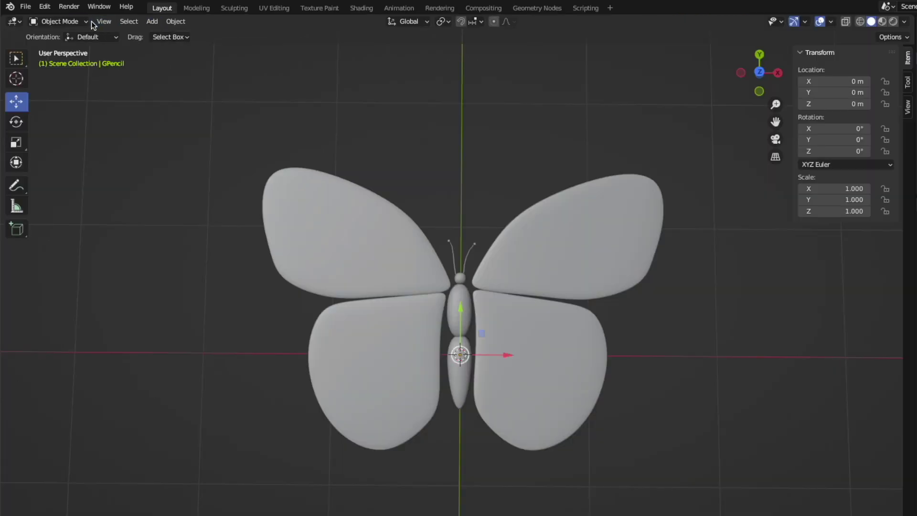
- Put GPencil into Draw Mode with Surface stroke placement at a 0.005 offset
click(82, 22)
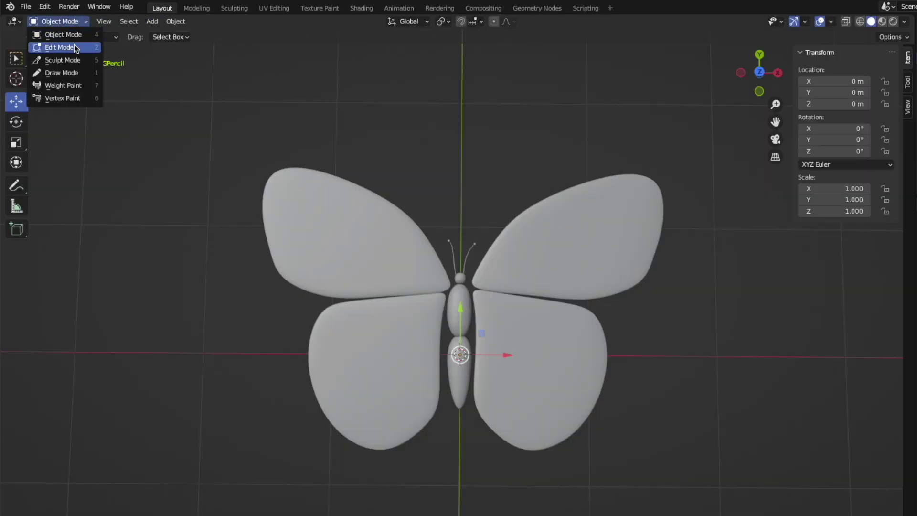
click(74, 71)
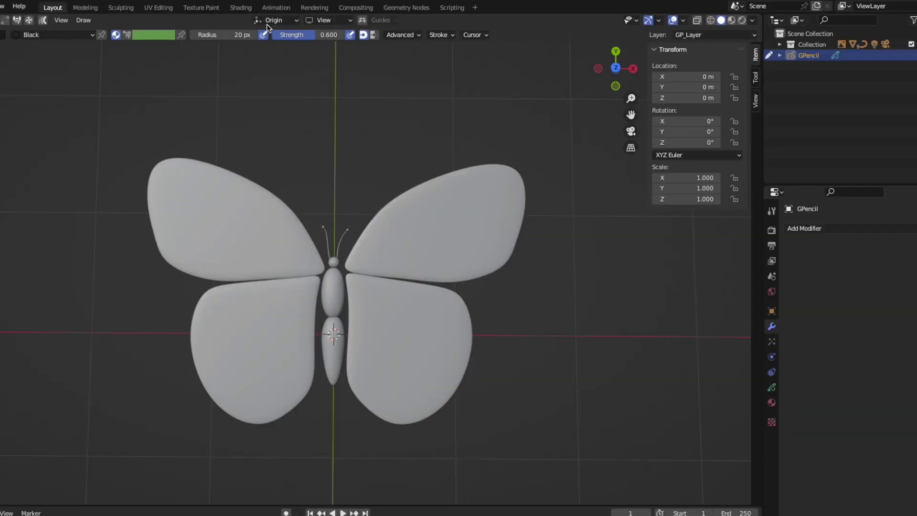
click(266, 21)
click(254, 77)
click(258, 113)
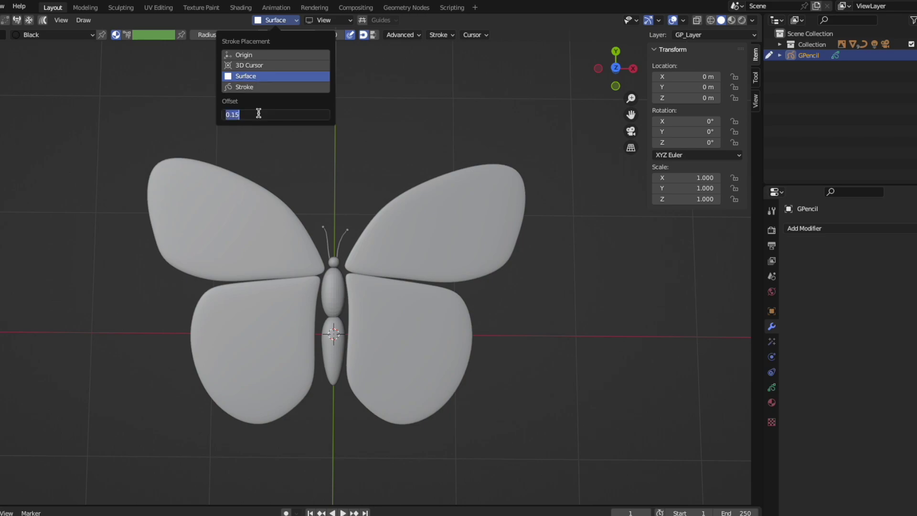
key(Return)
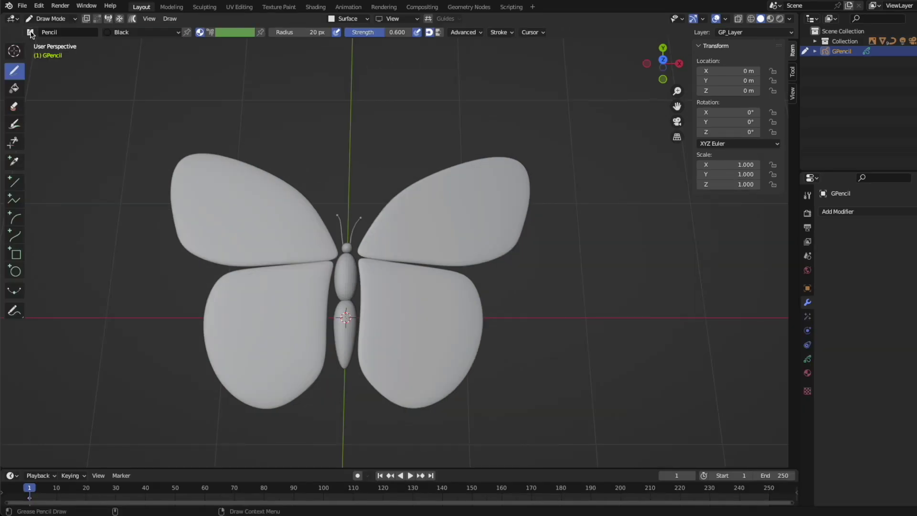
click(30, 32)
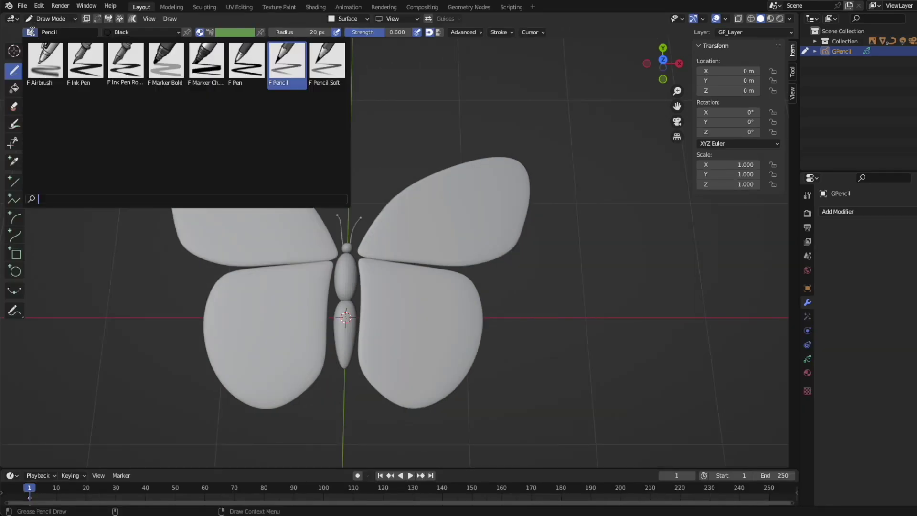
- Ink the upper right wing's top and lower edges with the Ink Pen Rough brush at 7 px
click(127, 67)
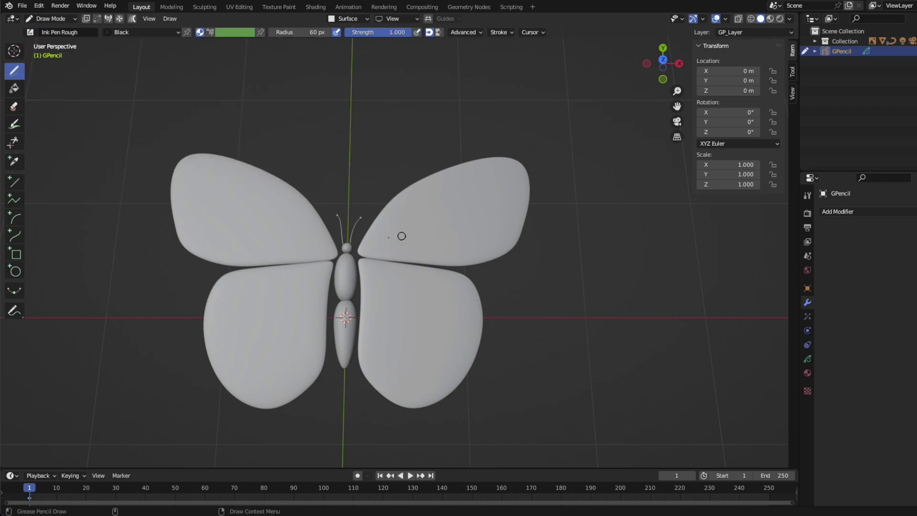
key(s)
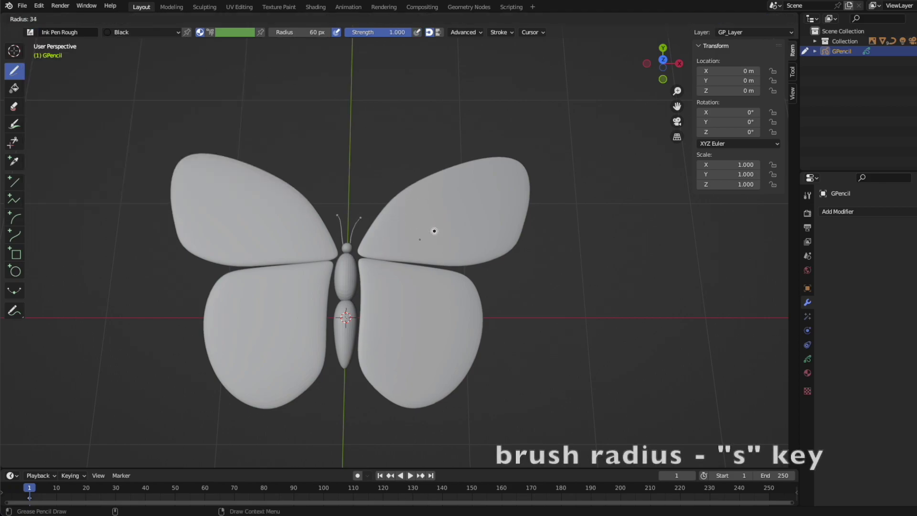
click(416, 242)
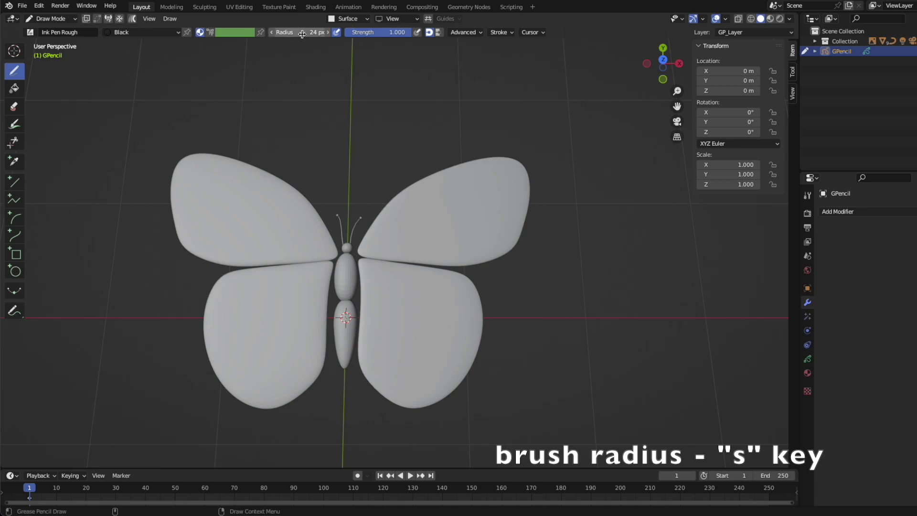
ctrl+scroll(287, 34, down, 1)
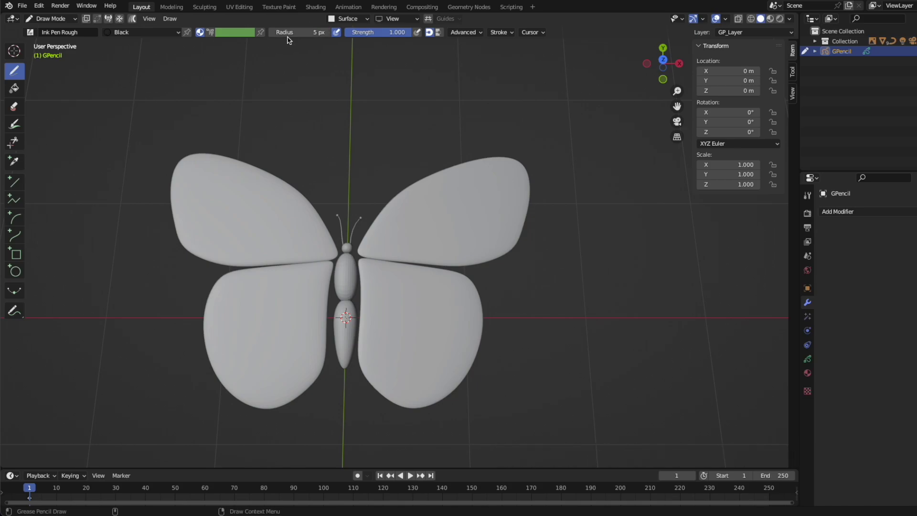
drag(408, 234, 435, 229)
key(ctrl+z)
mouse_move(359, 252)
mouse_down()
mouse_move(426, 179)
mouse_move(499, 159)
mouse_move(526, 195)
mouse_up()
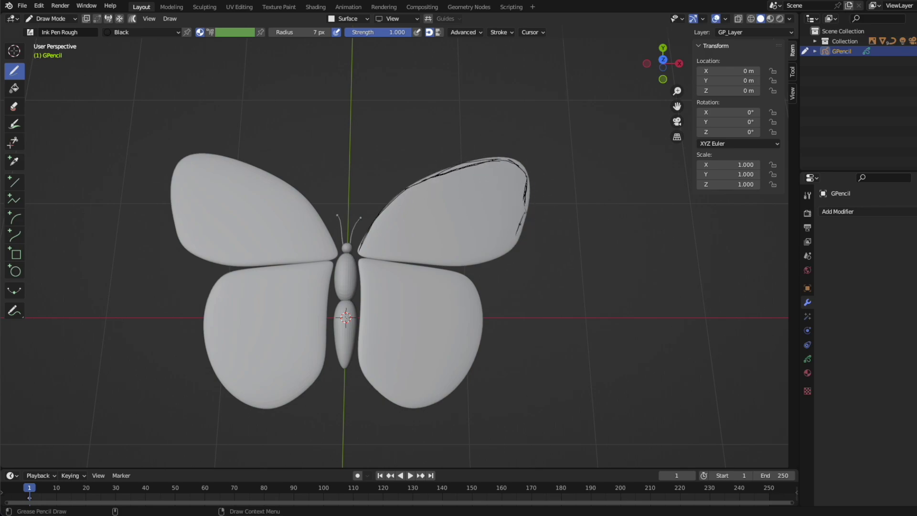
drag(365, 253, 449, 263)
click(793, 212)
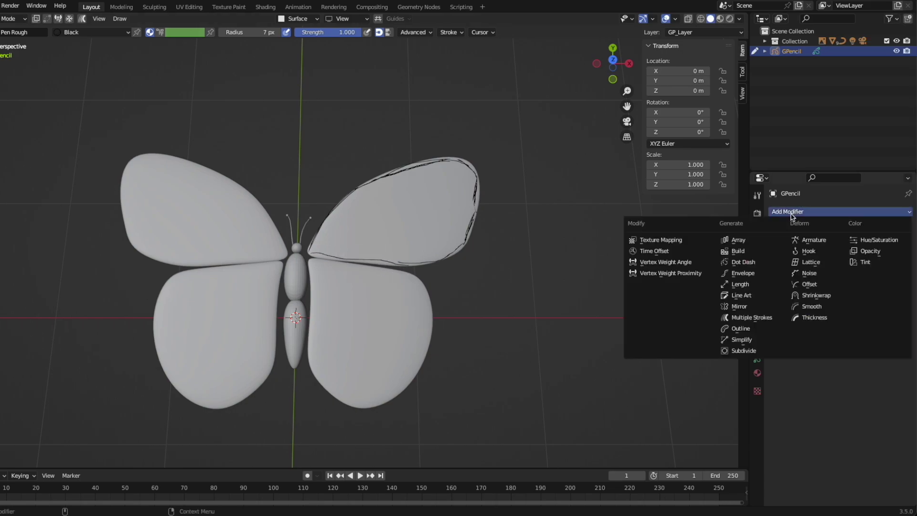
- Add a Mirror modifier, trace the wing's lower edge, and thicken the brush to 12 px
click(745, 306)
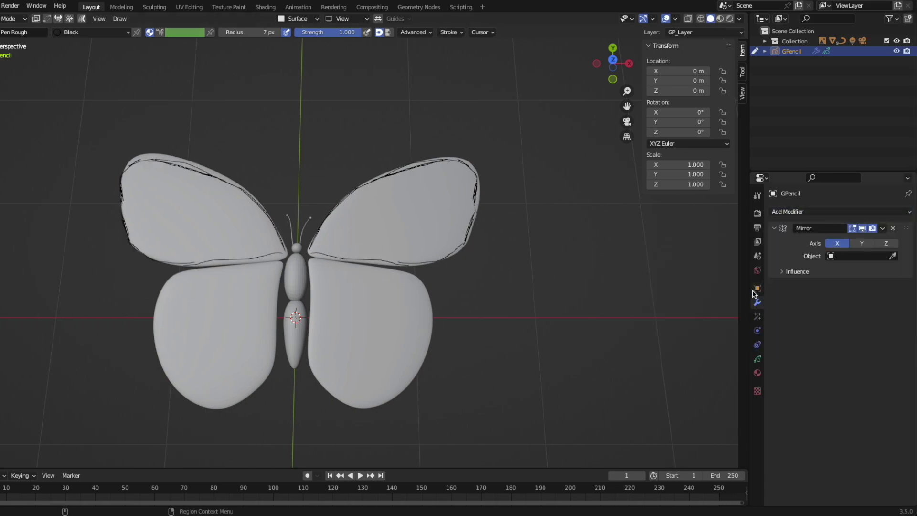
mouse_move(363, 258)
mouse_down()
mouse_move(467, 260)
mouse_move(524, 220)
mouse_move(414, 186)
mouse_up()
key(f)
click(303, 54)
- Draw thick black wing borders, veins, edge marks and dense hatching, mirrored across the body
drag(358, 253, 456, 172)
mouse_move(393, 259)
mouse_down()
mouse_move(461, 262)
mouse_move(514, 240)
mouse_up()
drag(376, 244, 451, 219)
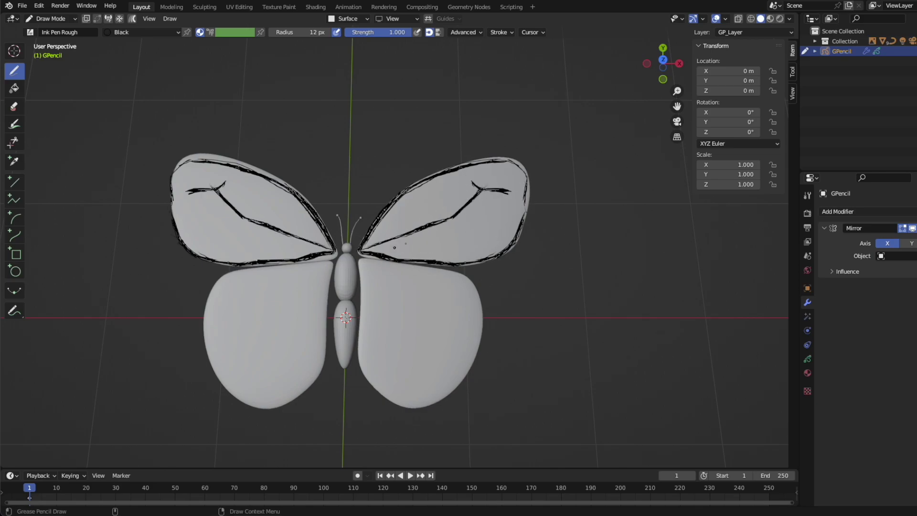
mouse_move(436, 229)
mouse_down()
mouse_move(507, 206)
mouse_move(496, 222)
mouse_up()
mouse_move(458, 182)
mouse_down()
mouse_move(367, 241)
mouse_move(473, 251)
mouse_up()
mouse_move(367, 250)
mouse_down()
mouse_move(456, 262)
mouse_move(542, 208)
mouse_move(506, 172)
mouse_move(462, 378)
mouse_move(363, 382)
mouse_up()
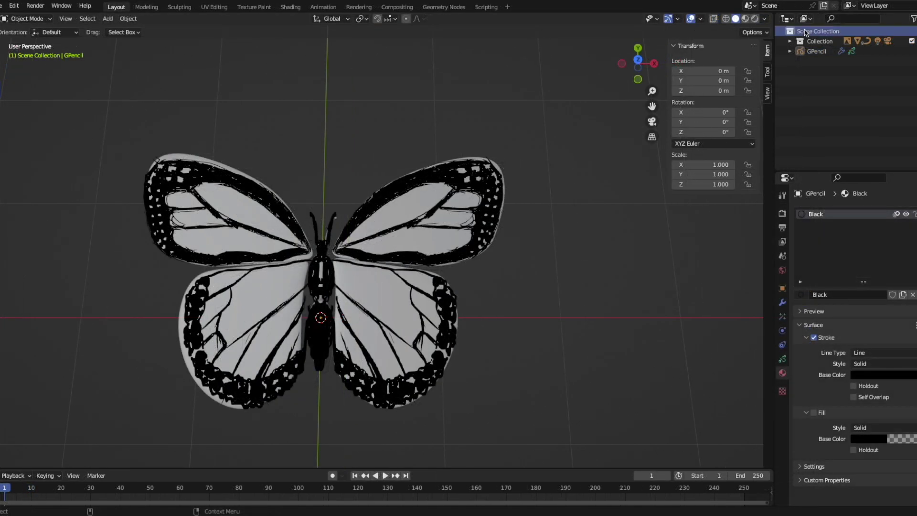
- Add a new Grease Pencil object named GPencil.color
click(108, 18)
mouse_move(133, 90)
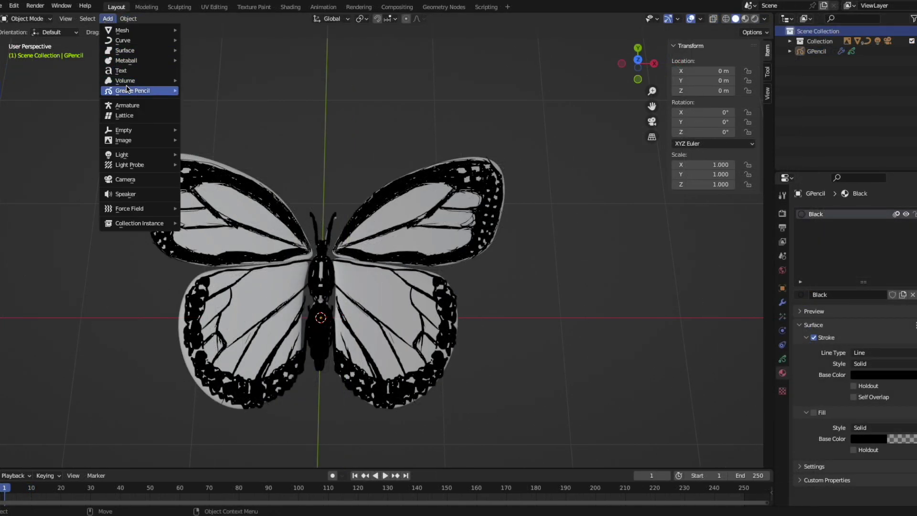
click(205, 90)
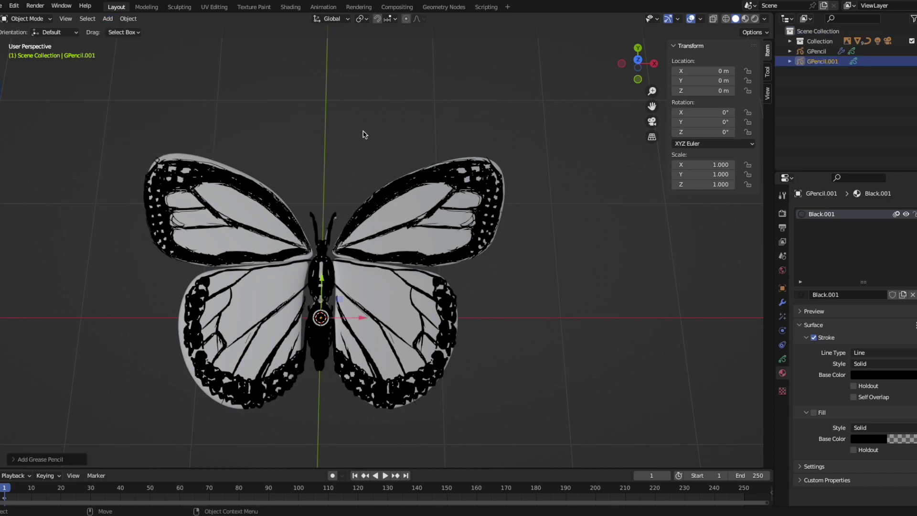
double_click(818, 61)
text(color)
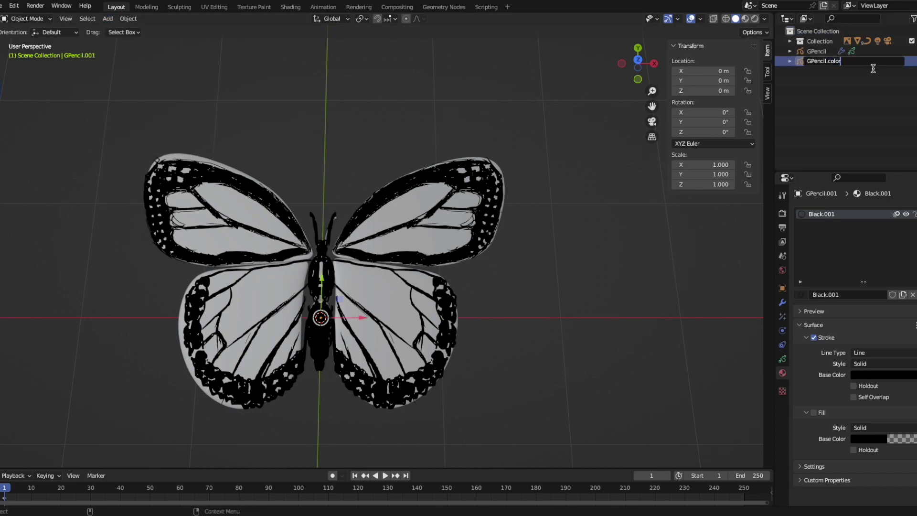
click(818, 50)
- Rename the butterfly drawing GPencil.black and put GPencil.color into Draw Mode
double_click(818, 51)
text(ck)
click(826, 65)
click(57, 21)
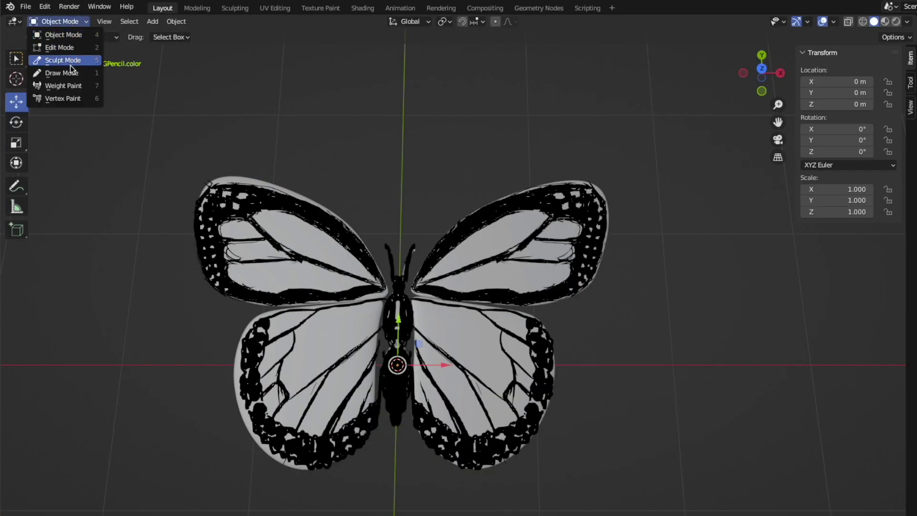
click(69, 73)
click(37, 37)
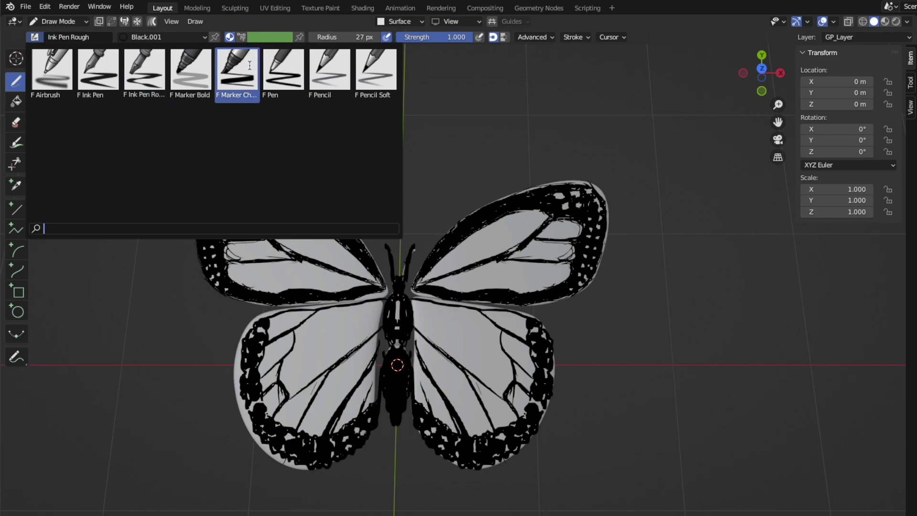
- Pick the F Marker Bold brush with an orange stroke colour and 0.005 surface offset
click(191, 70)
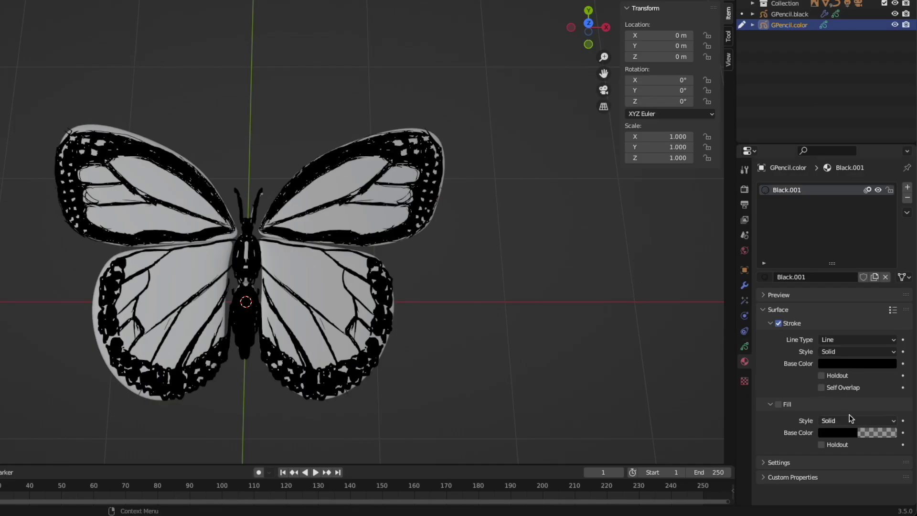
click(857, 364)
mouse_move(886, 286)
mouse_down()
mouse_move(887, 257)
mouse_move(831, 258)
mouse_up()
drag(887, 257, 888, 248)
click(832, 261)
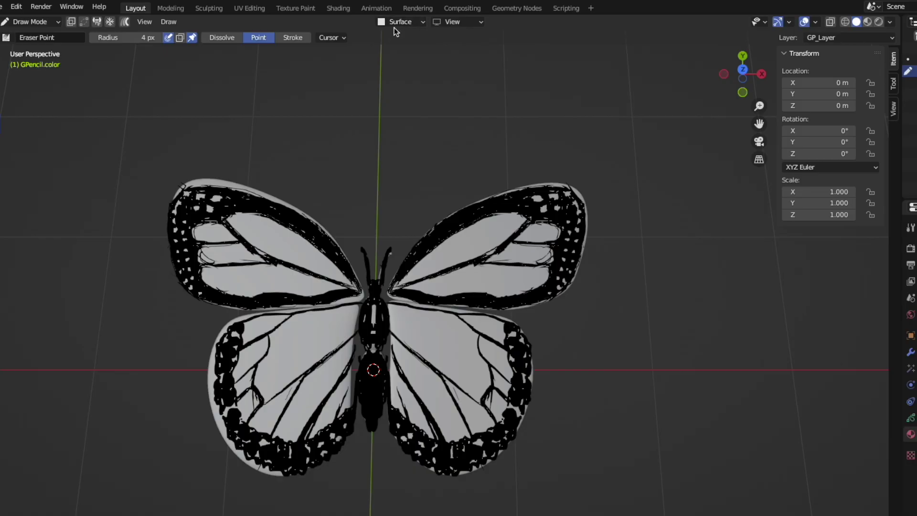
click(400, 22)
click(410, 122)
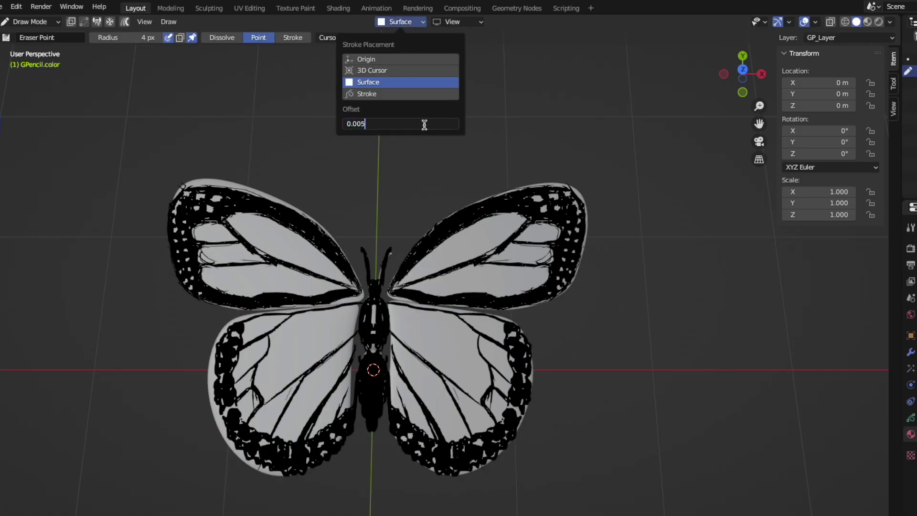
key(Return)
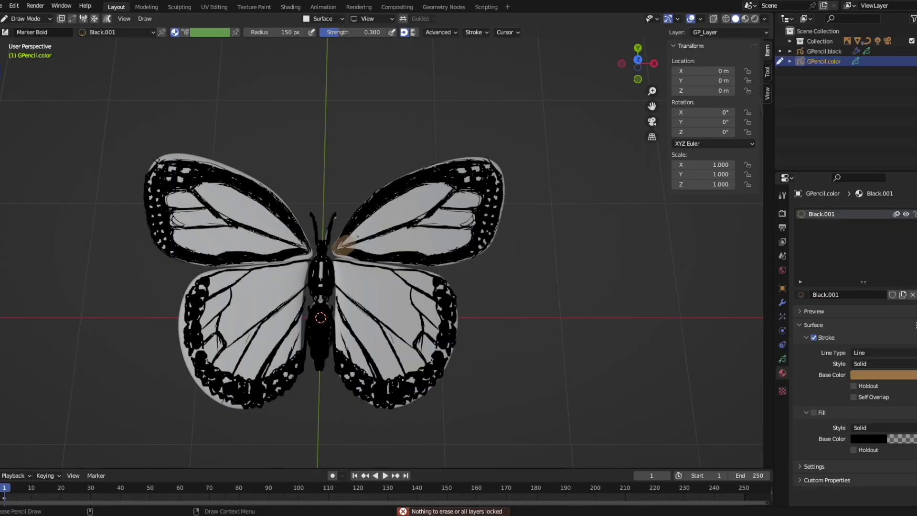
- Paint orange-tan strokes over the wing, adding a darker patch near the wing tip
mouse_move(337, 248)
mouse_down()
mouse_move(396, 224)
mouse_move(451, 243)
mouse_up()
drag(372, 229, 439, 196)
mouse_move(387, 239)
mouse_down()
mouse_move(460, 212)
mouse_move(415, 201)
mouse_move(373, 224)
mouse_up()
drag(468, 201, 454, 244)
drag(449, 184, 473, 169)
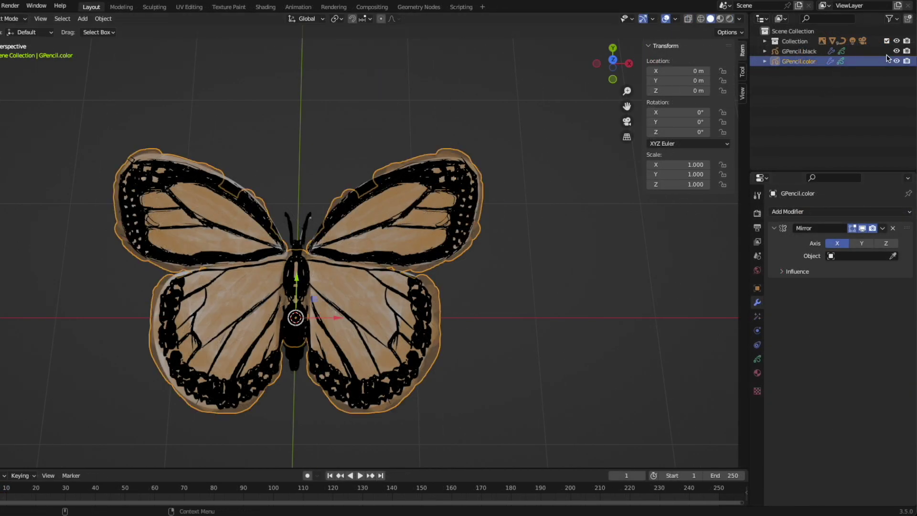
- Hide GPencil.black and GPencil.color, then add an armature and enter Edit Mode
click(896, 51)
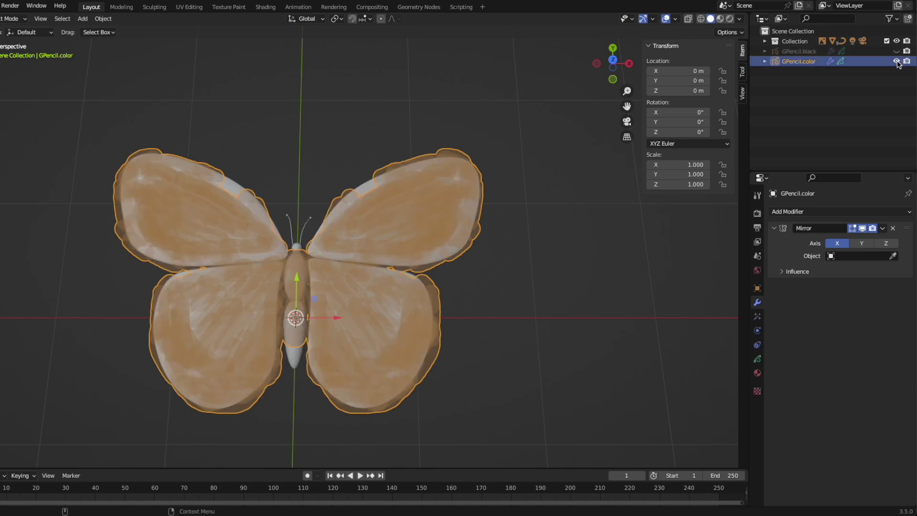
click(896, 61)
click(149, 20)
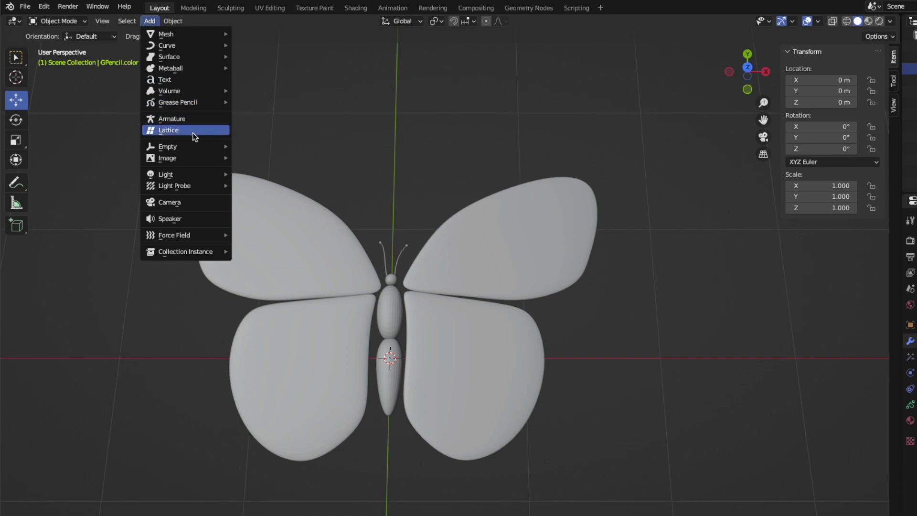
click(200, 118)
click(66, 21)
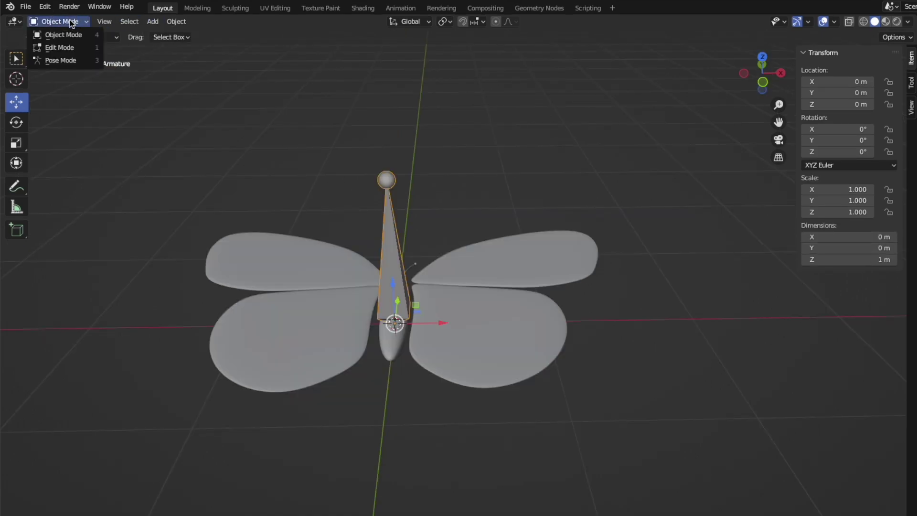
click(59, 47)
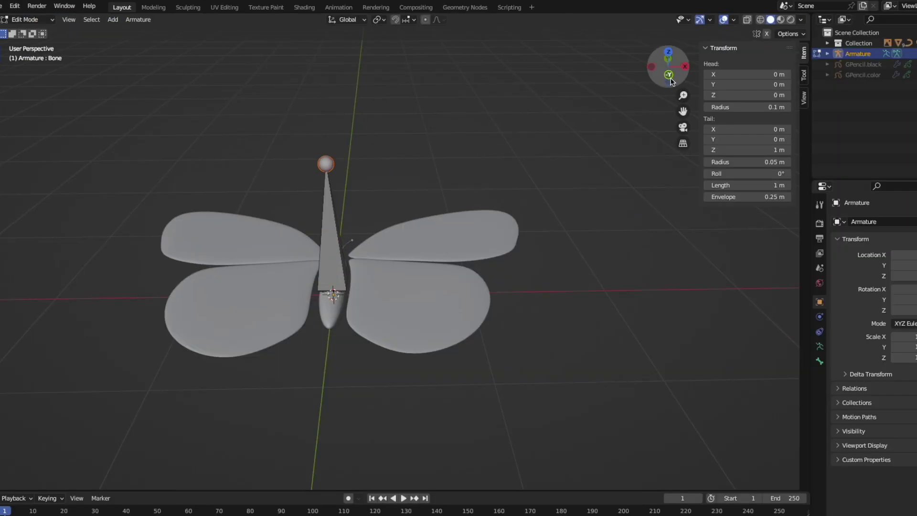
- Move the bone and scale it along Y so it lies along the butterfly's body
click(685, 67)
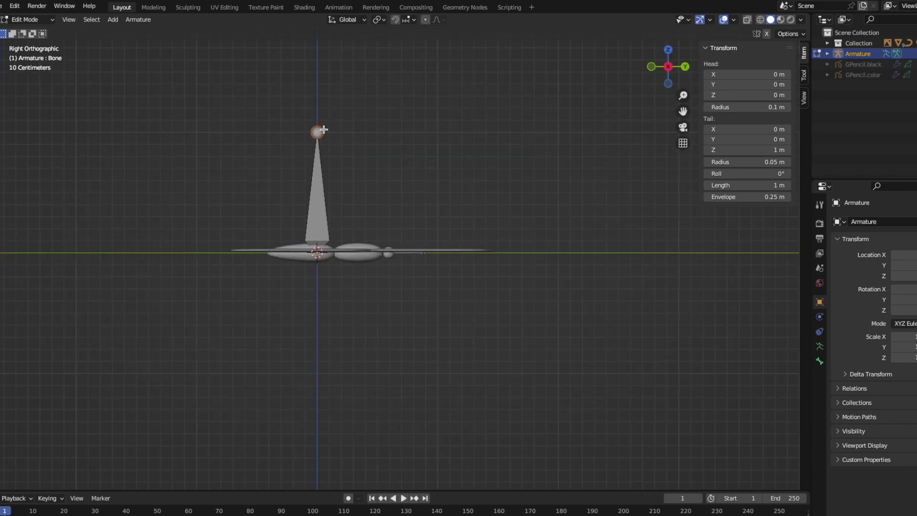
key(shift+space)
key(g)
mouse_move(325, 130)
mouse_down()
mouse_move(409, 214)
mouse_move(393, 250)
mouse_move(375, 238)
mouse_up()
middle_drag(375, 239, 419, 194)
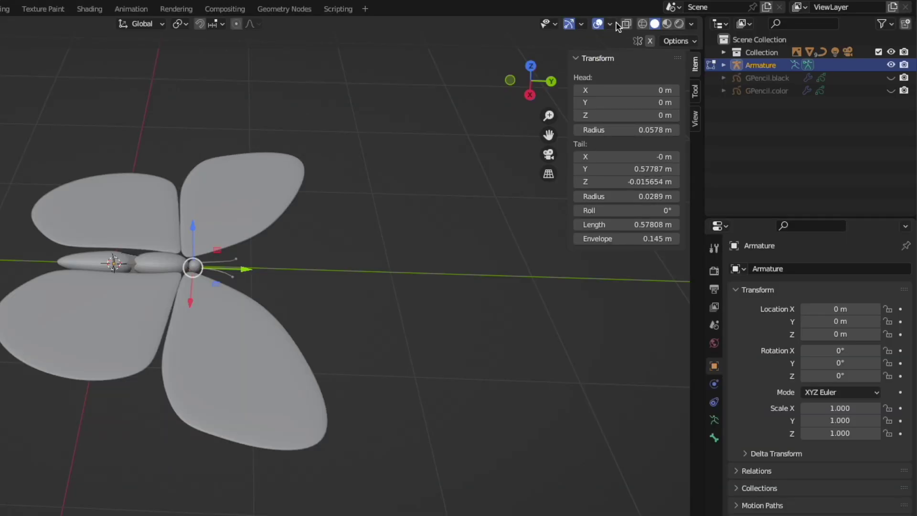
middle_drag(335, 286, 311, 235)
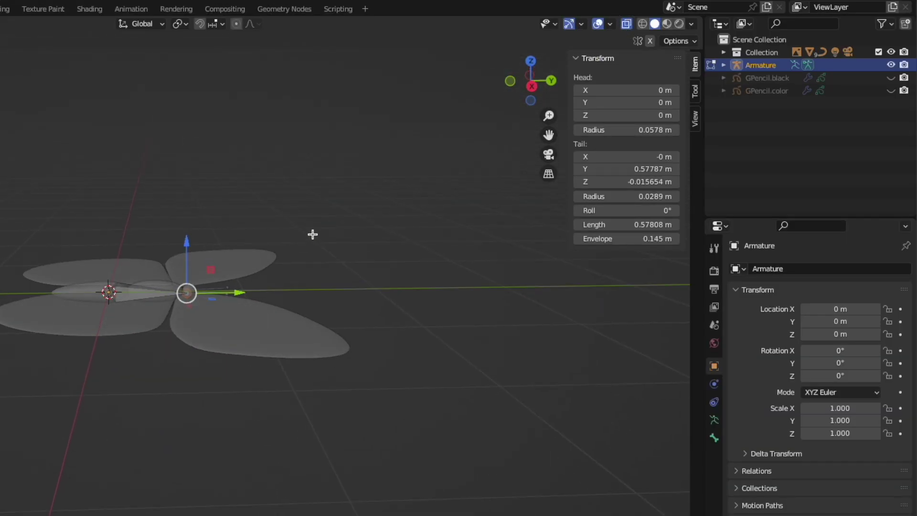
drag(403, 230, 375, 231)
mouse_move(375, 230)
middle_down()
mouse_move(408, 241)
mouse_move(472, 330)
mouse_move(458, 334)
middle_up()
key(s)
key(y)
click(419, 207)
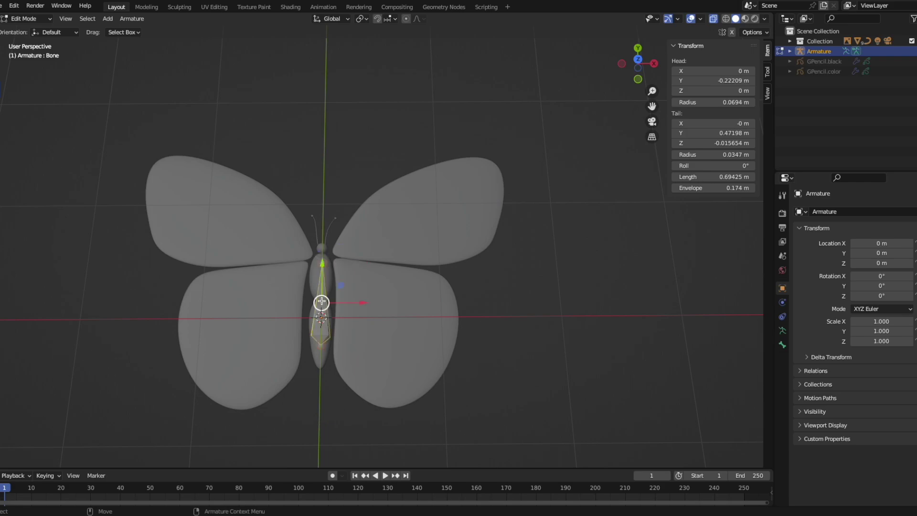
- Duplicate the body bone and rotate it to lie along the right upper wing
click(133, 19)
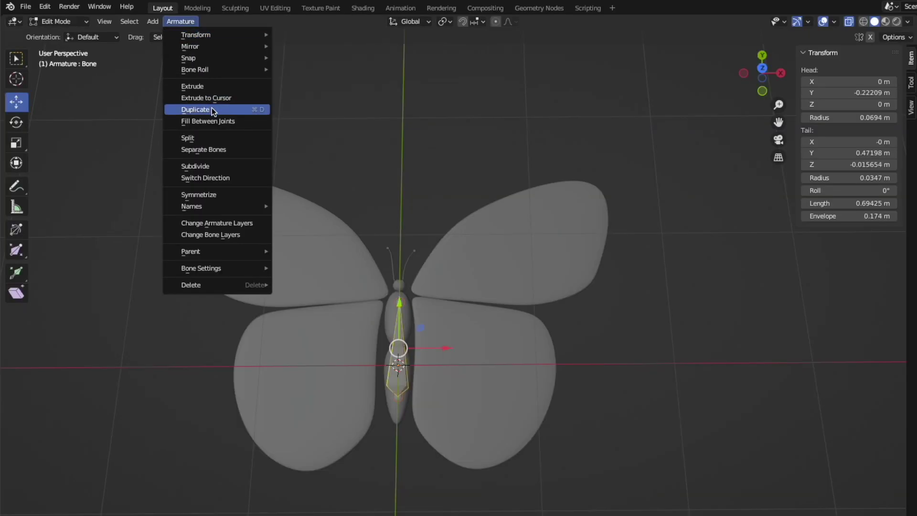
click(144, 95)
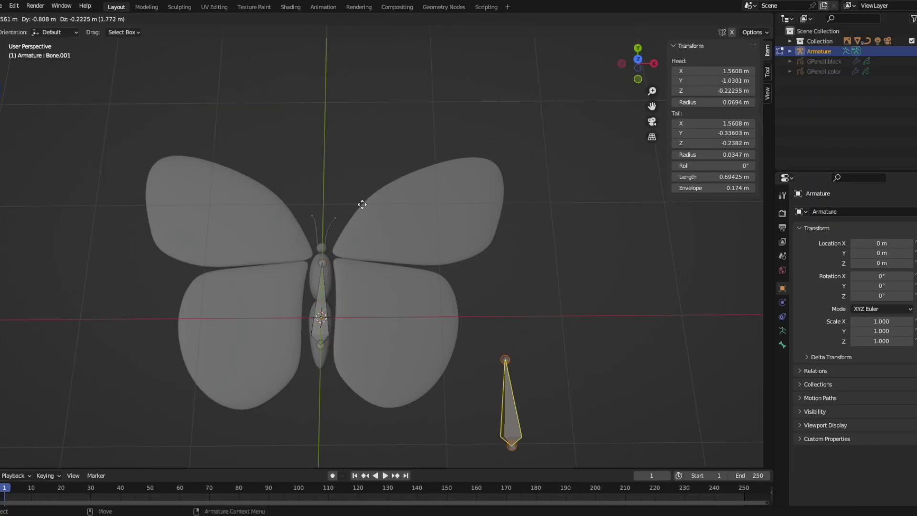
key(Escape)
mouse_move(365, 302)
mouse_down()
mouse_move(410, 302)
mouse_move(356, 327)
mouse_move(363, 329)
mouse_up()
key(shift+space)
key(r)
key(KP_7)
drag(398, 304, 416, 303)
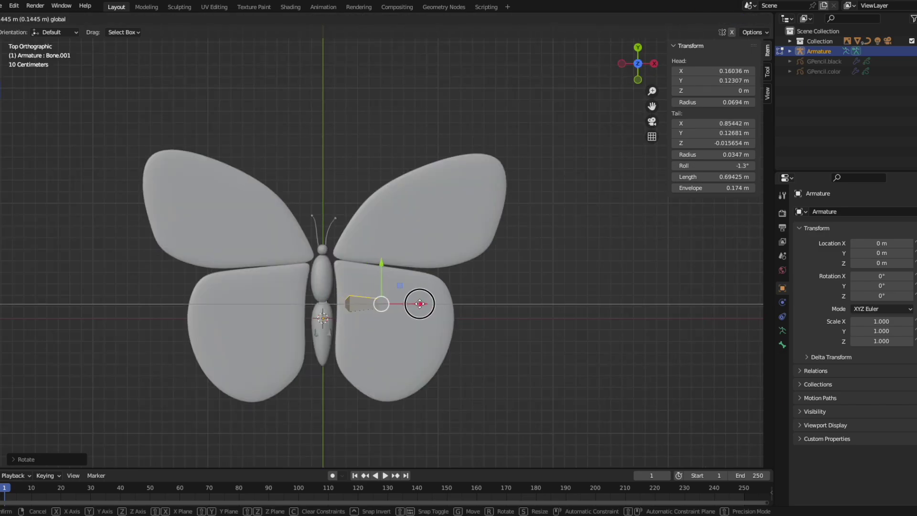
drag(377, 255, 377, 226)
- Duplicate the wing bone onto the left upper wing, with X-ray on to see the bones
click(184, 21)
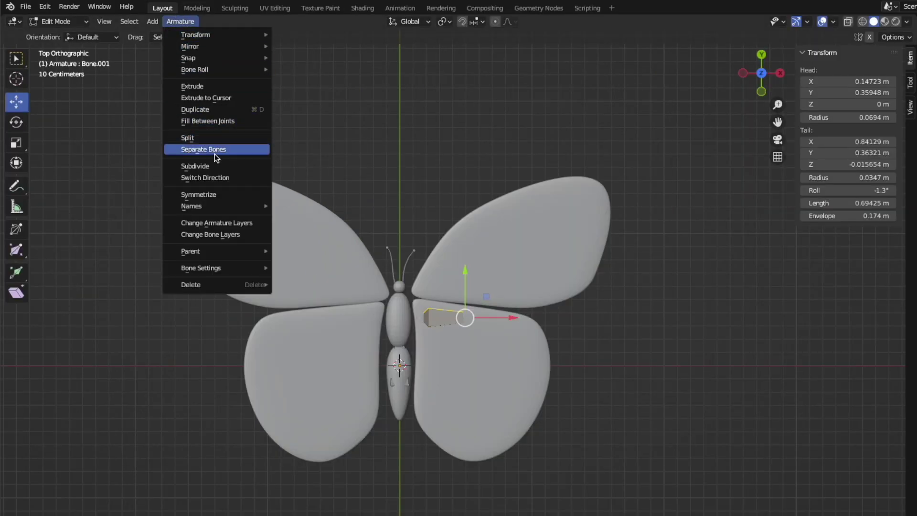
click(226, 108)
key(Escape)
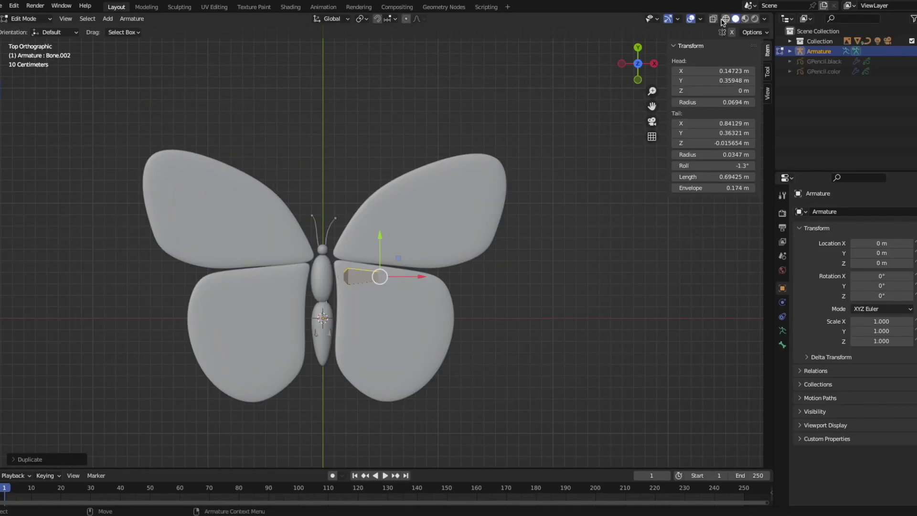
click(713, 19)
key(g)
click(284, 269)
key(r)
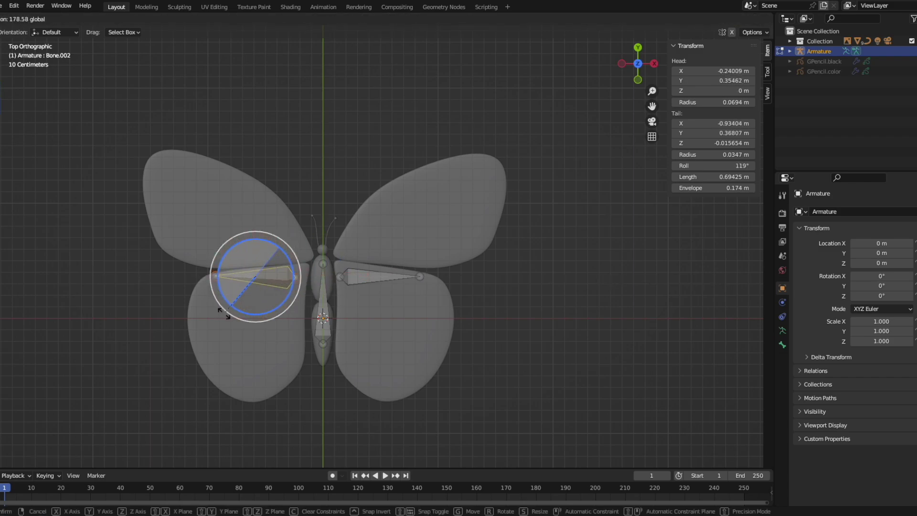
click(222, 313)
- Parent both wing bones to the body bone with Keep Offset, then return to Object Mode
shift+click(323, 295)
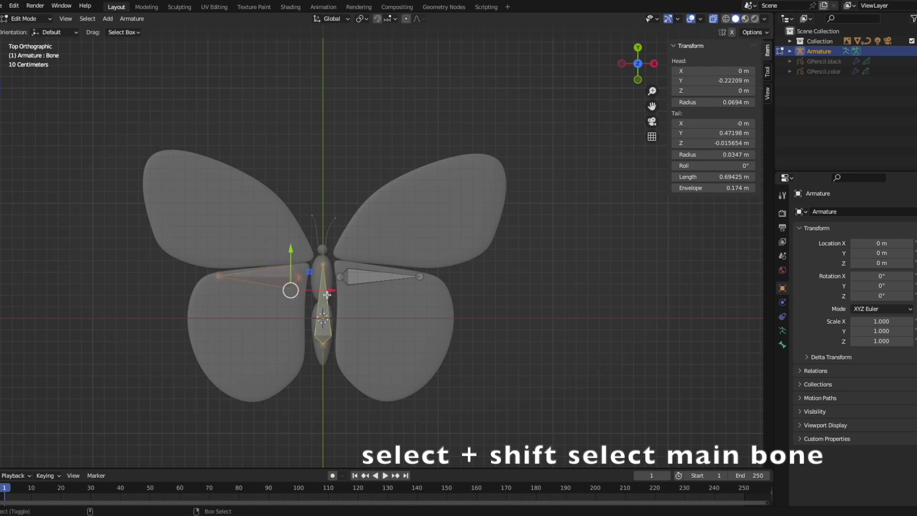
click(131, 18)
mouse_move(194, 256)
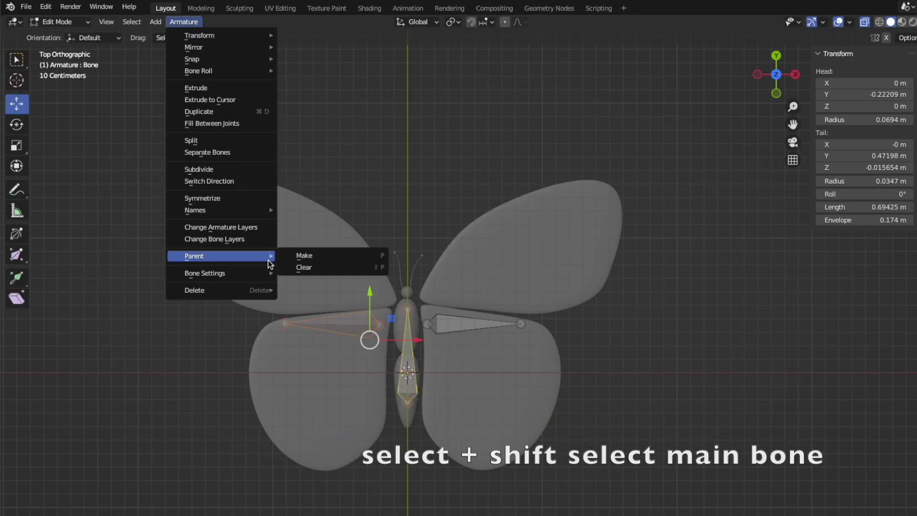
click(341, 255)
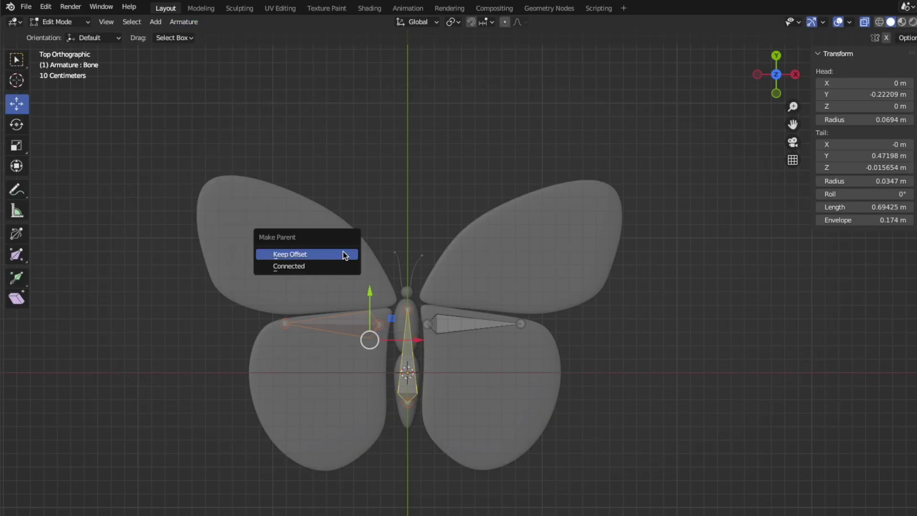
click(341, 254)
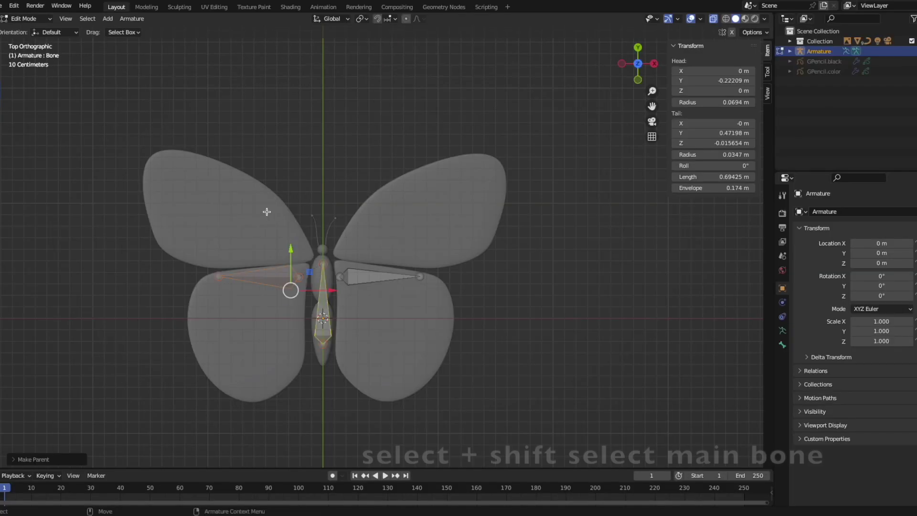
click(374, 278)
shift+click(326, 300)
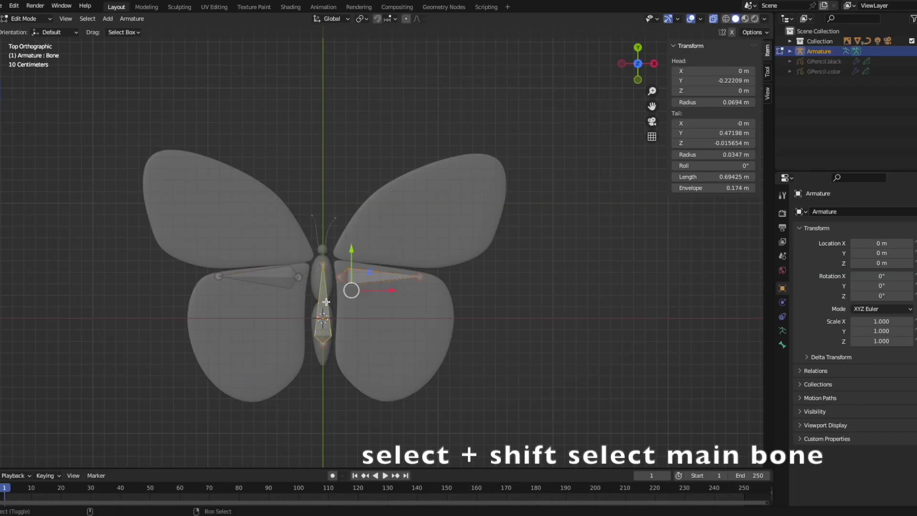
key(ctrl+p)
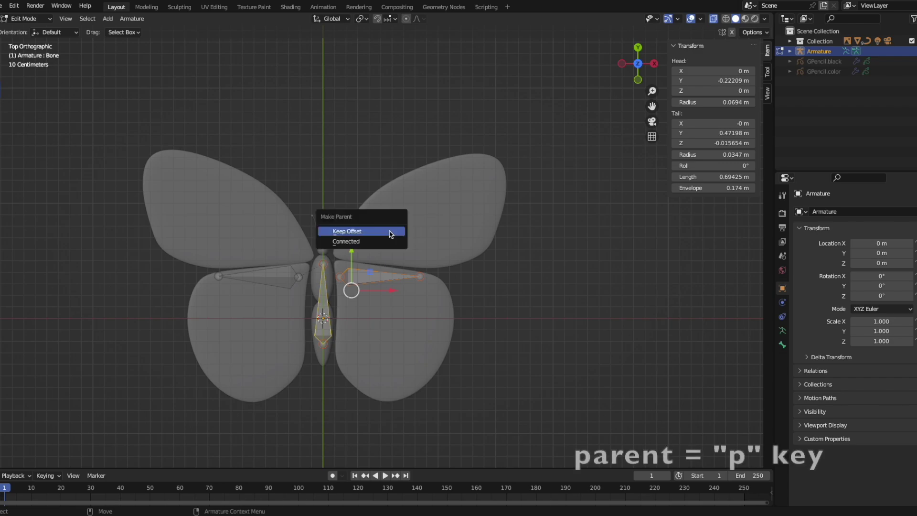
click(391, 233)
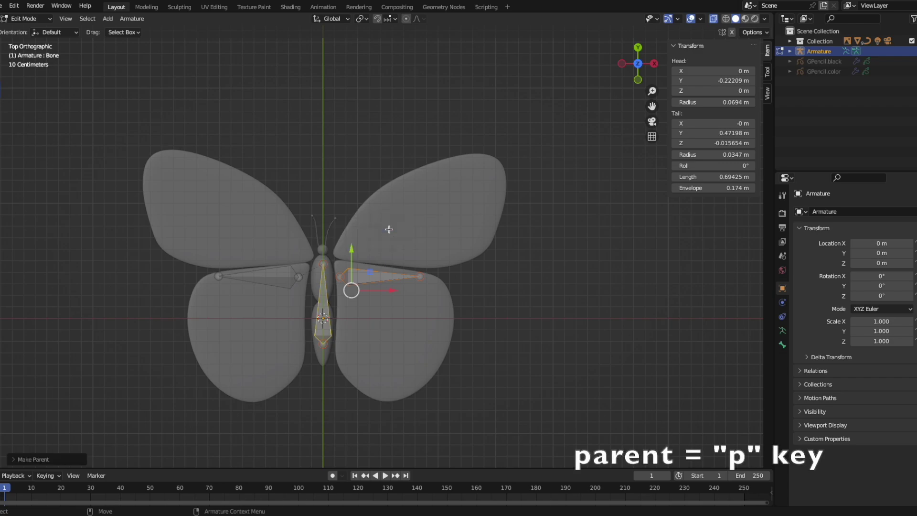
click(50, 19)
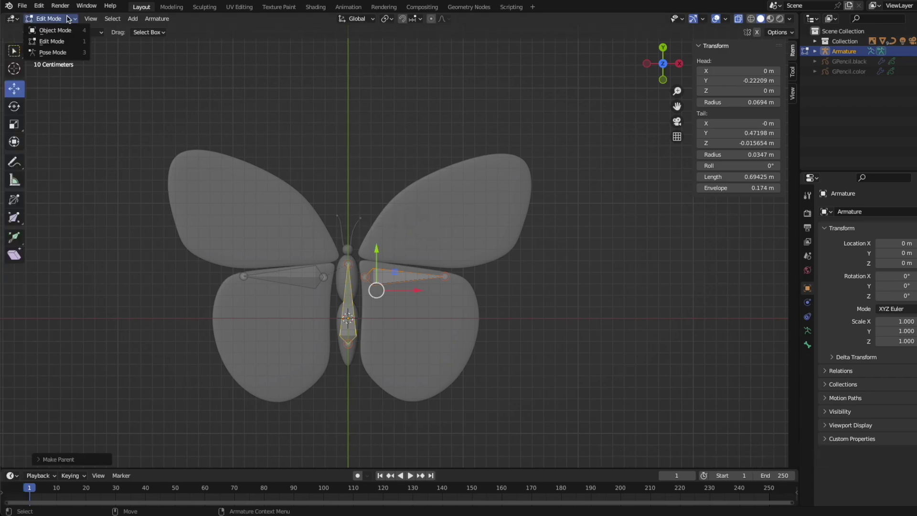
click(53, 28)
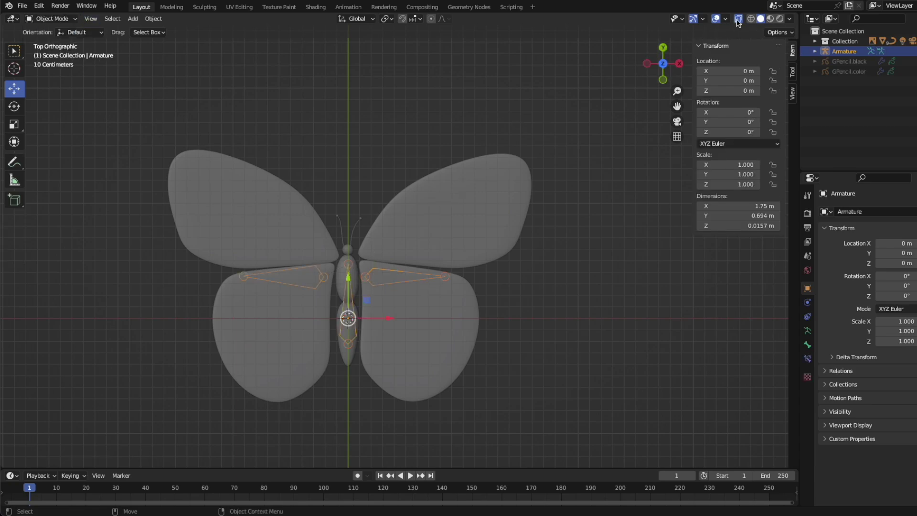
- Give the upper-right wing a Child Of constraint to Armature's Bone.left, with inverse set
click(738, 19)
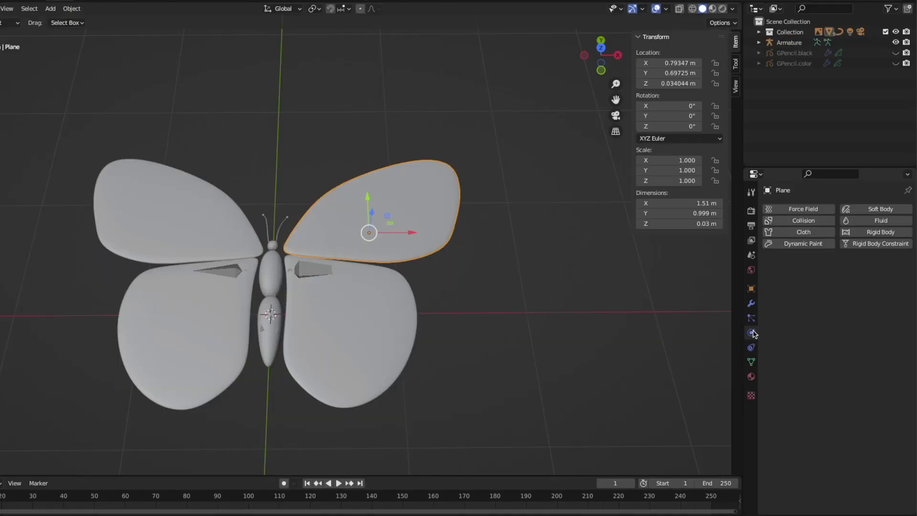
click(752, 347)
click(806, 210)
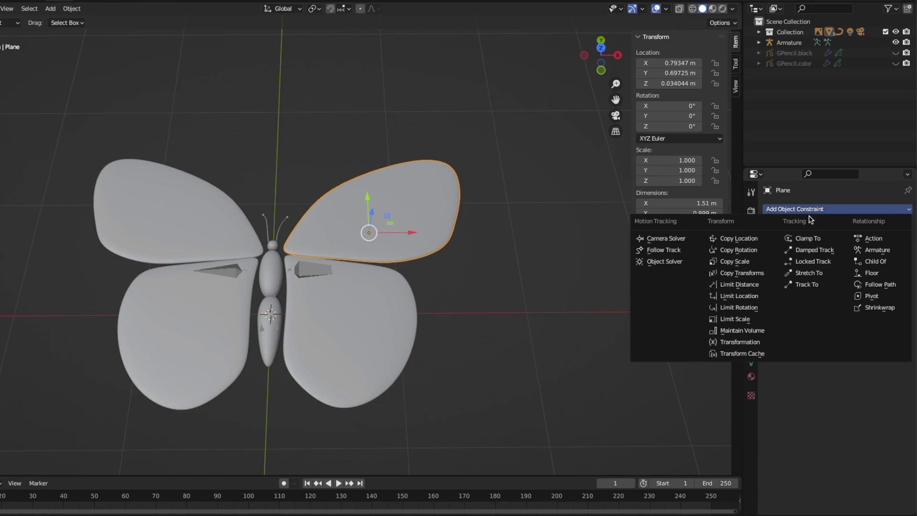
click(875, 261)
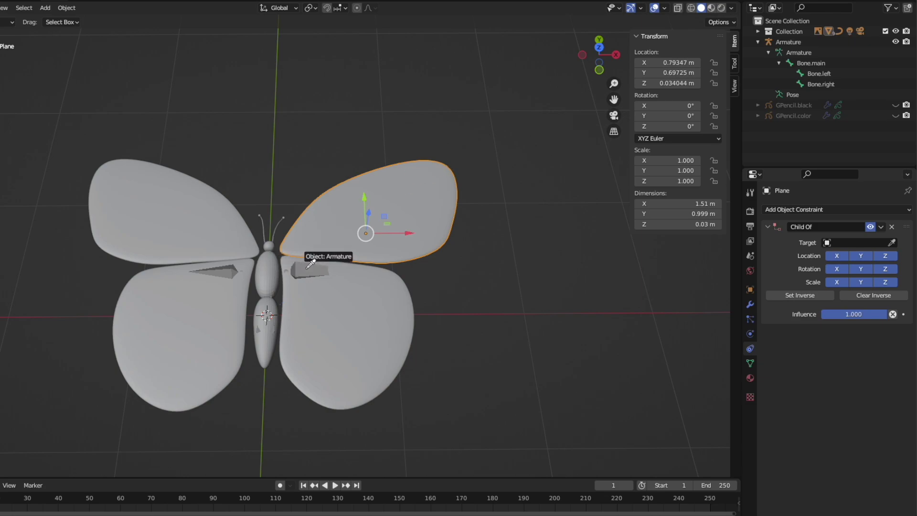
click(305, 270)
click(829, 256)
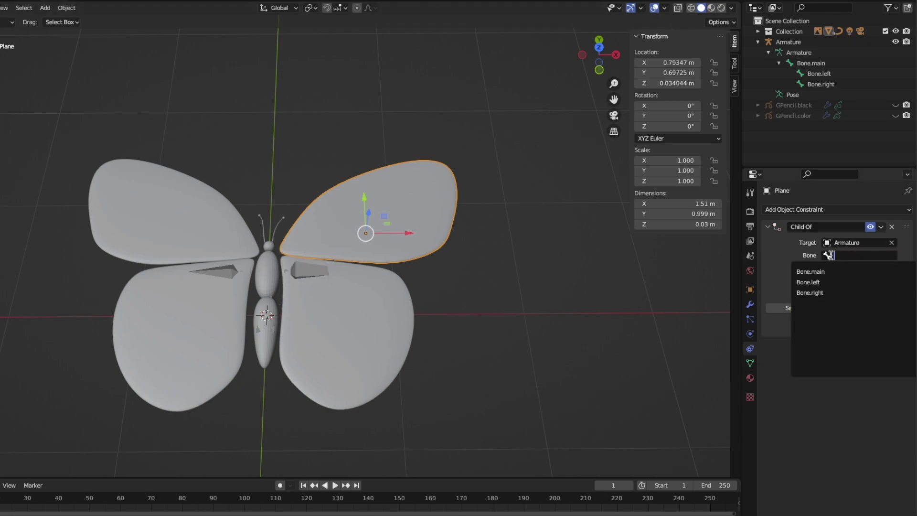
click(831, 281)
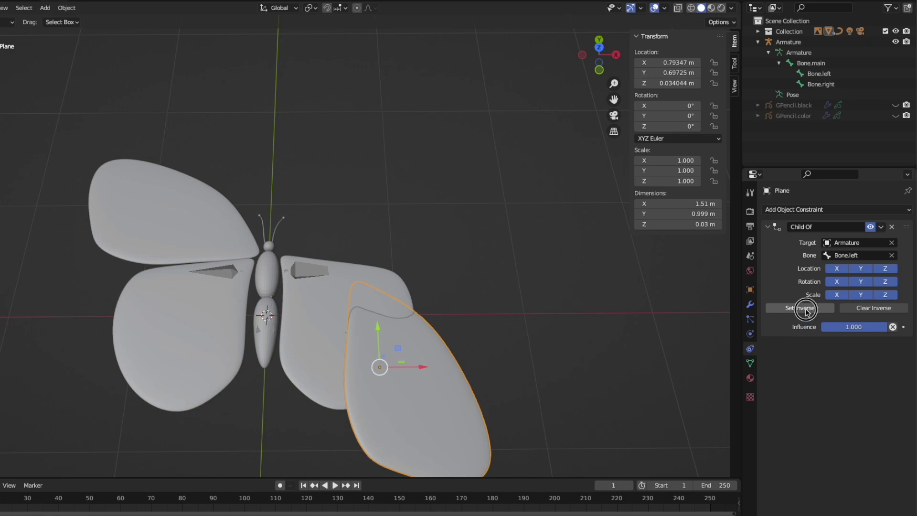
click(809, 310)
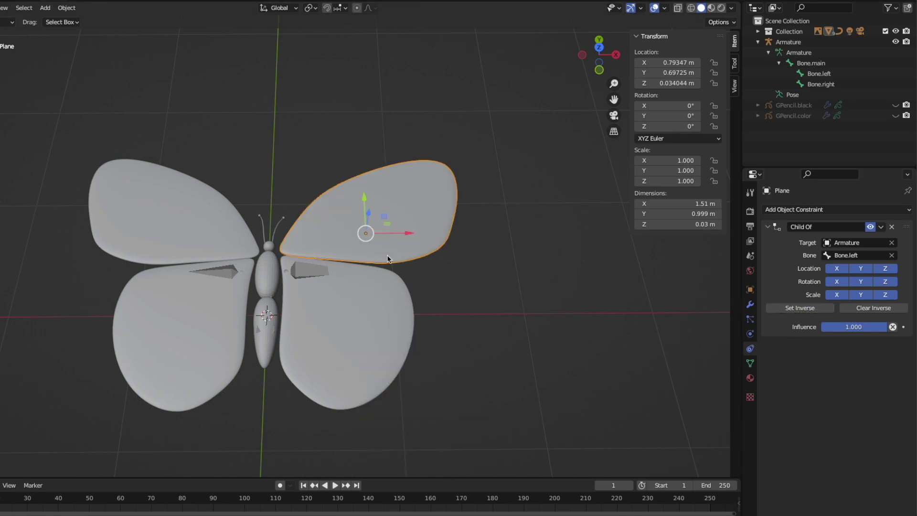
click(451, 333)
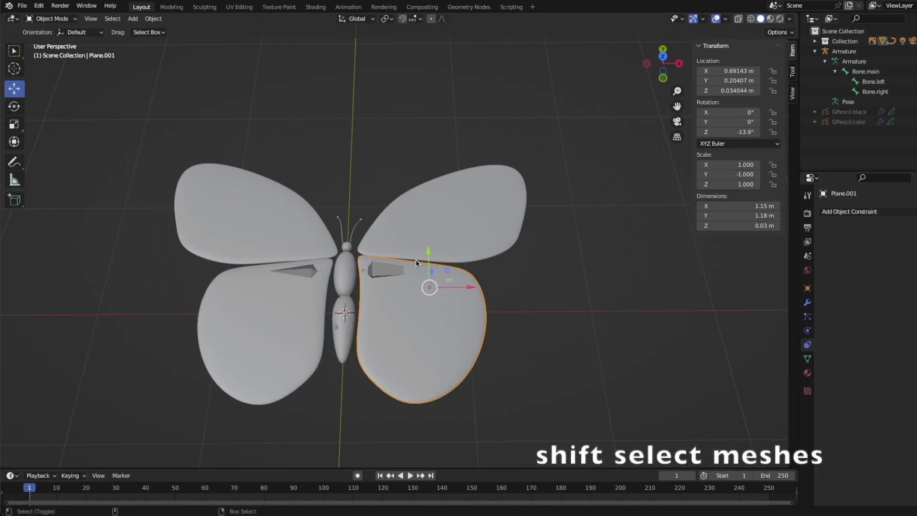
- Copy the upper-right wing's Child Of constraint to the other three selected wings
shift+click(296, 240)
shift+click(292, 315)
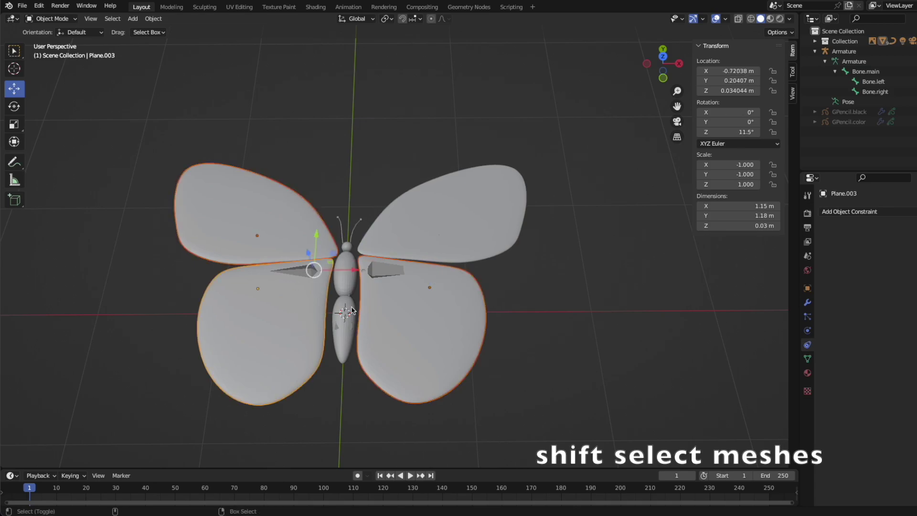
shift+click(457, 246)
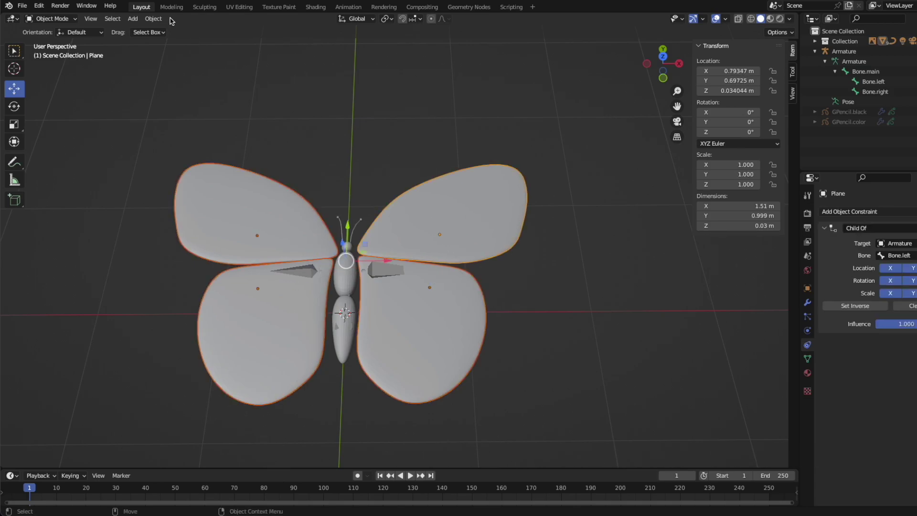
click(153, 19)
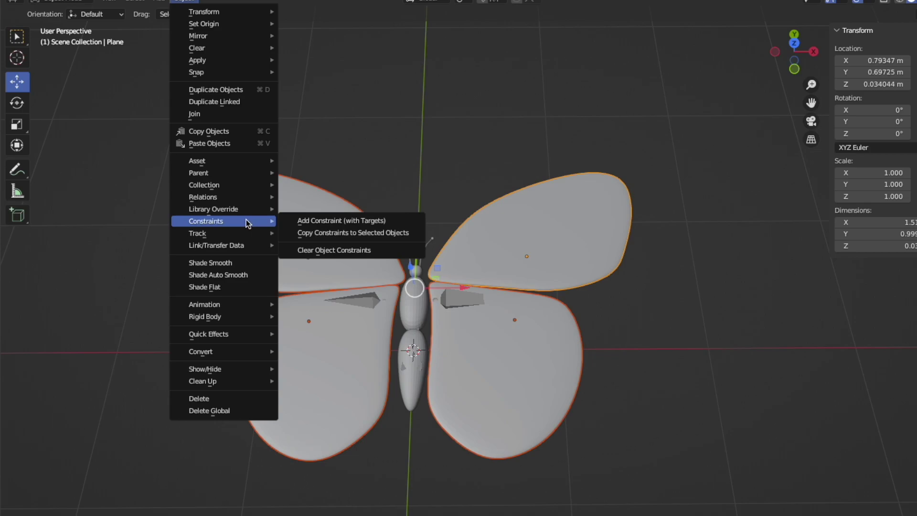
click(392, 234)
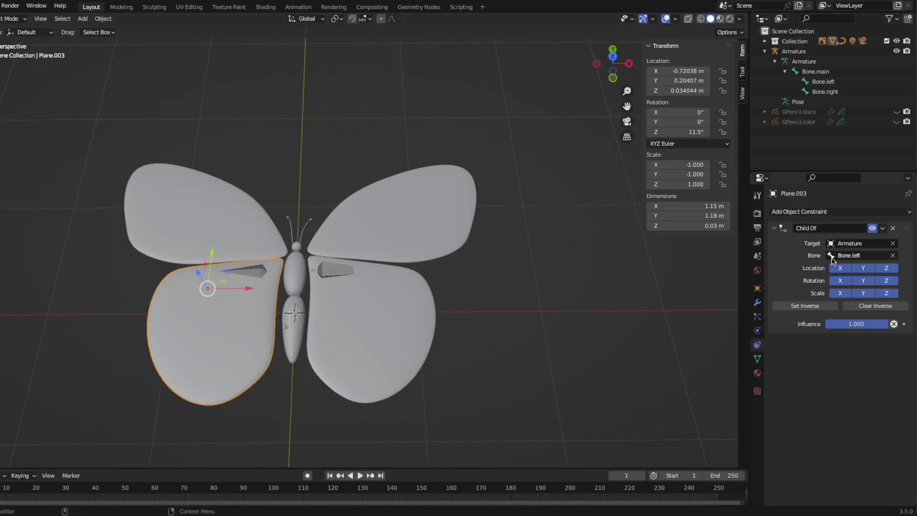
- Retarget both left wings' constraints to Bone.right and set the inverse
click(831, 258)
click(829, 288)
click(250, 235)
click(831, 258)
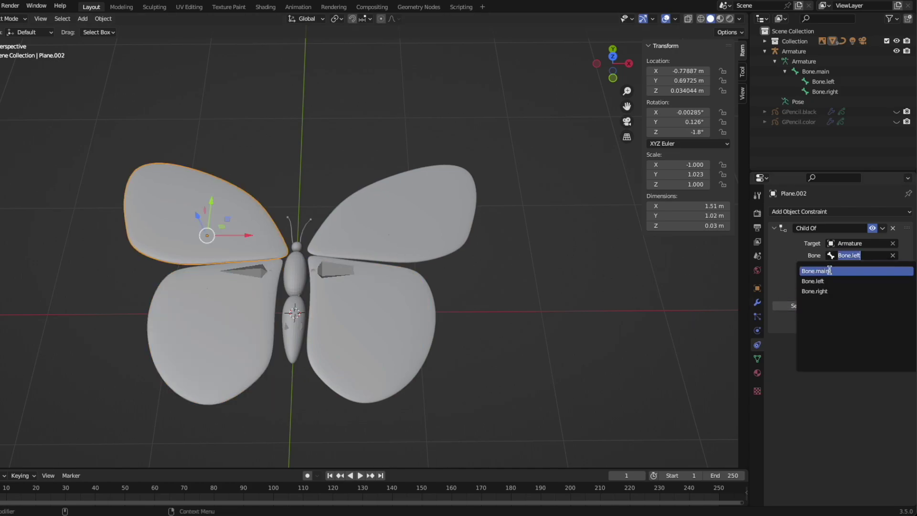
click(831, 291)
click(798, 309)
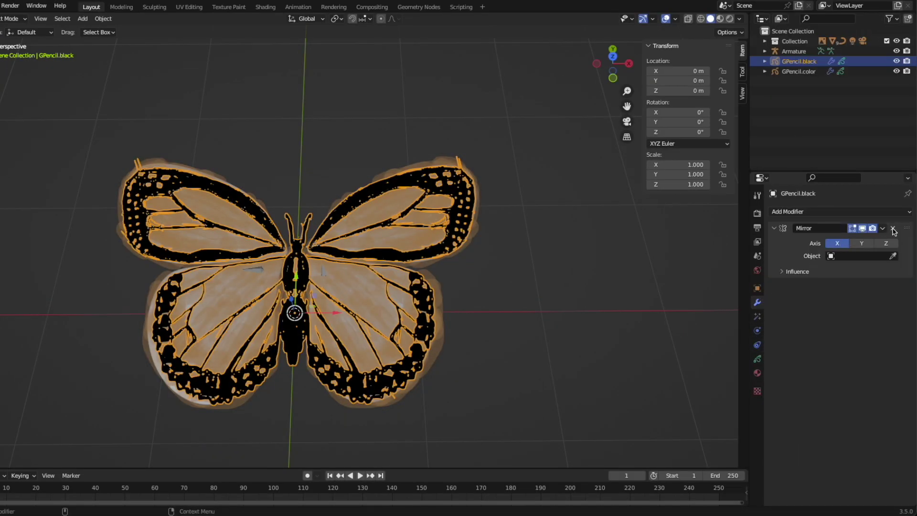
- Delete the Mirror modifier and mirror copies of GPencil.black and GPencil.color across global X
click(893, 229)
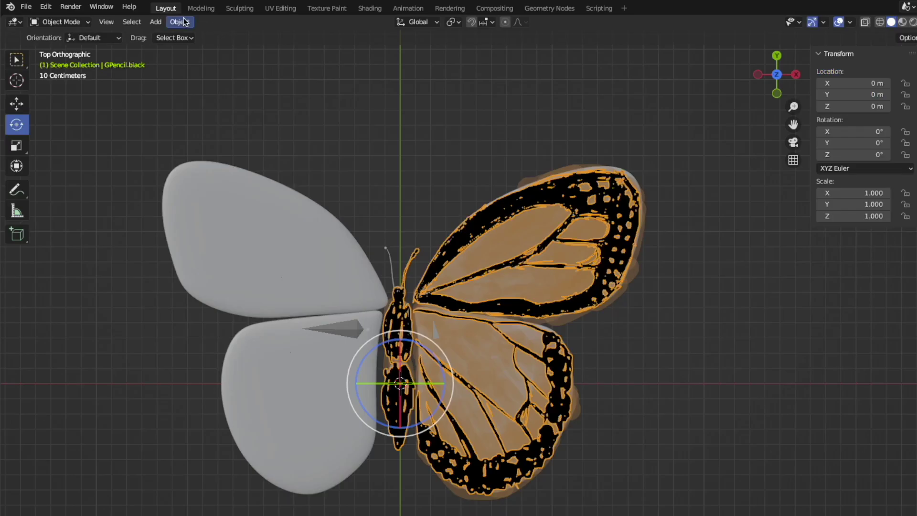
click(180, 22)
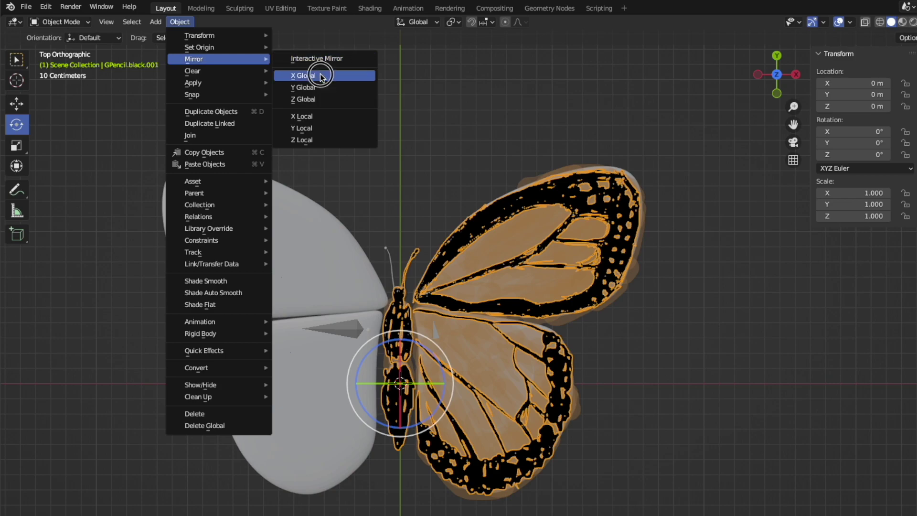
click(318, 74)
click(803, 81)
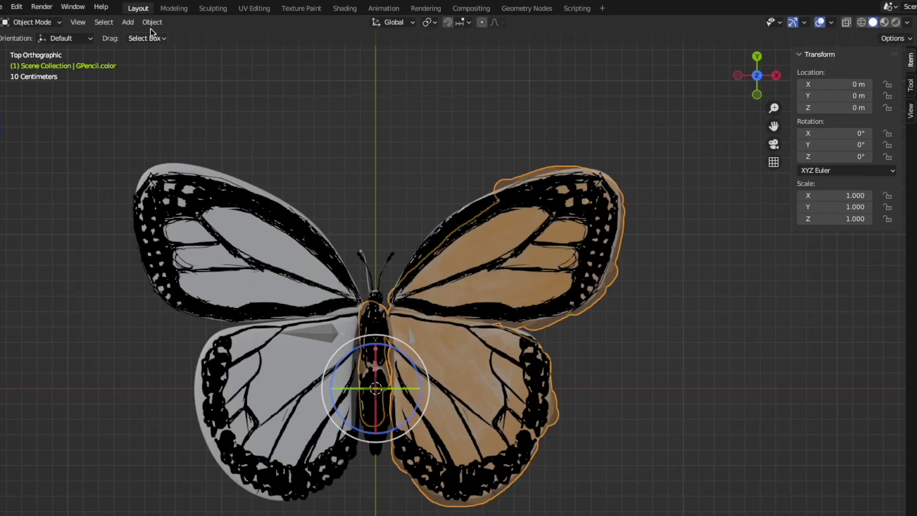
click(151, 23)
mouse_move(166, 60)
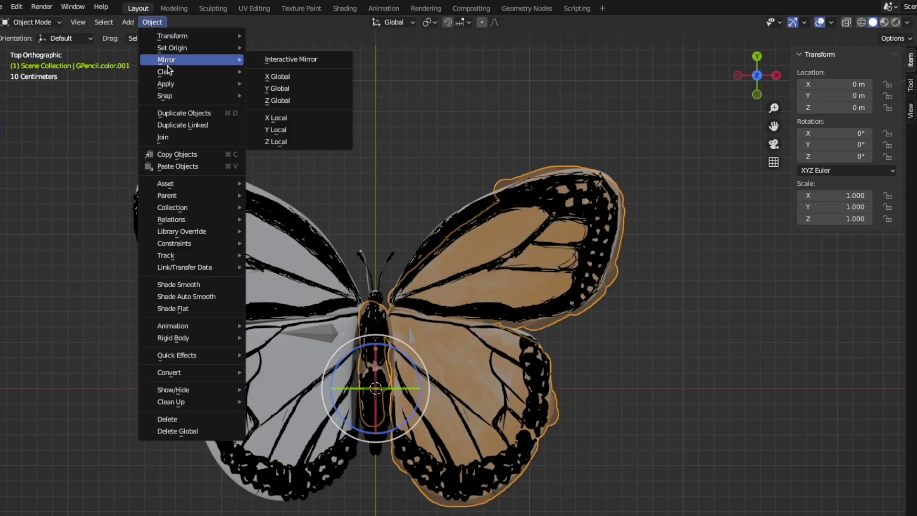
click(296, 78)
click(798, 61)
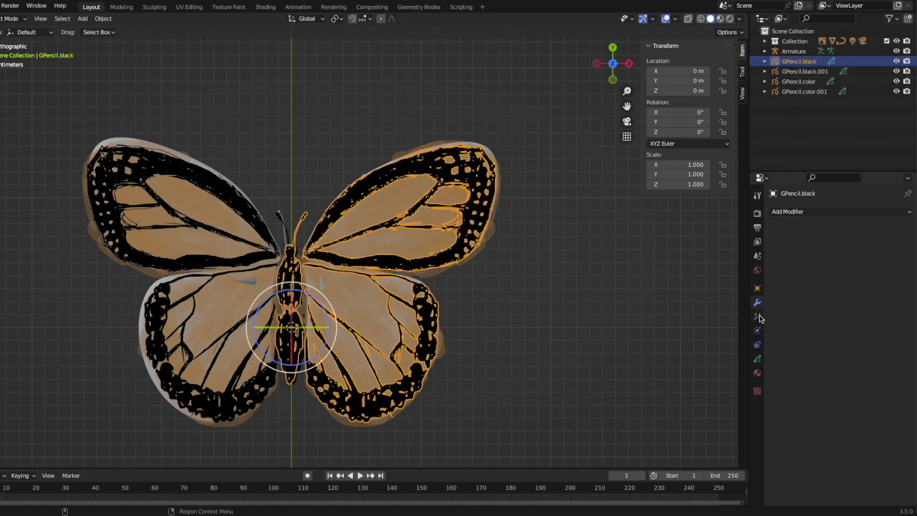
click(758, 344)
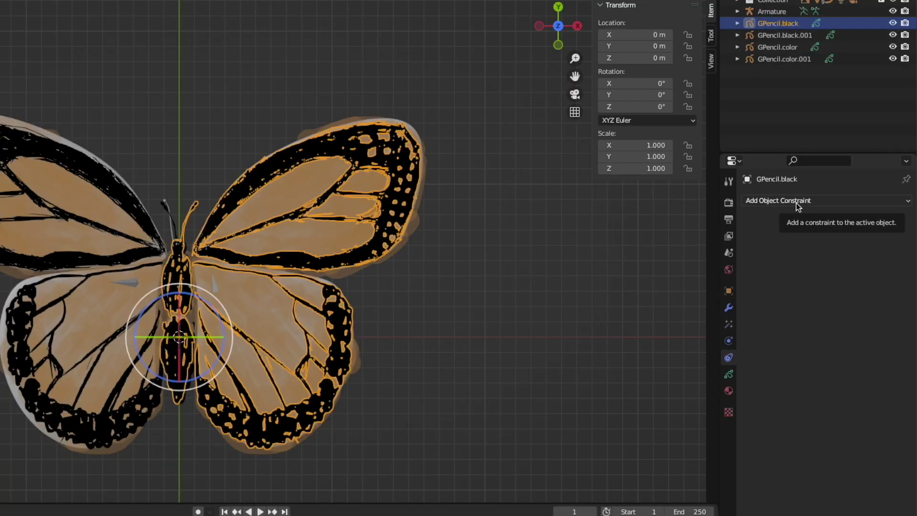
- Add a Child Of constraint on GPencil.black targeting Armature's Bone.left, with inverse set
click(816, 216)
click(872, 260)
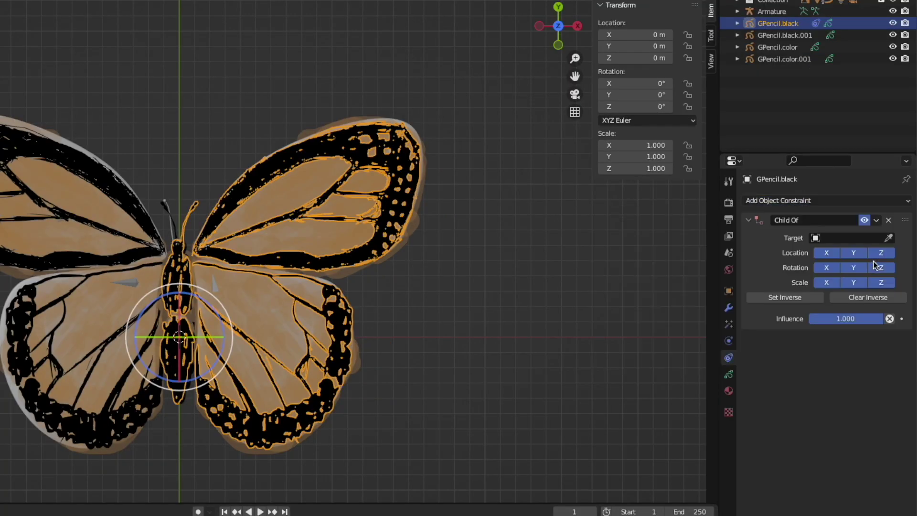
click(889, 237)
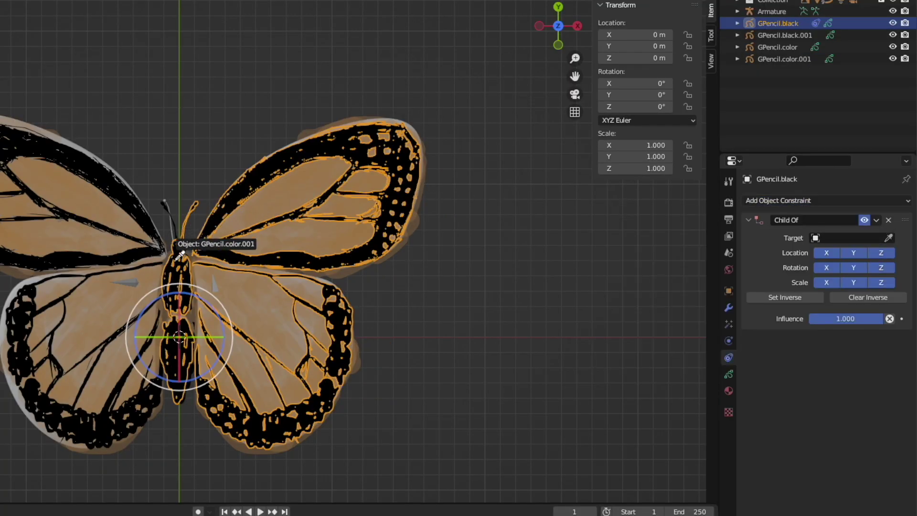
click(134, 279)
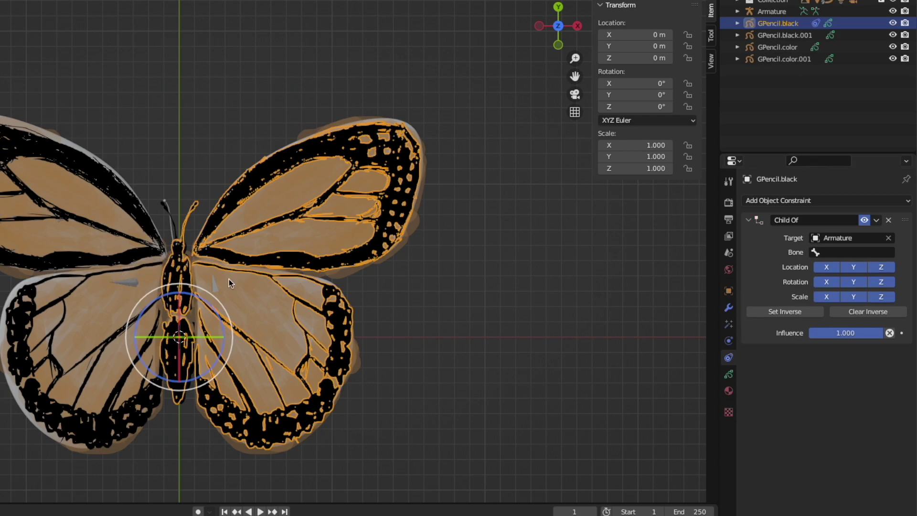
click(818, 252)
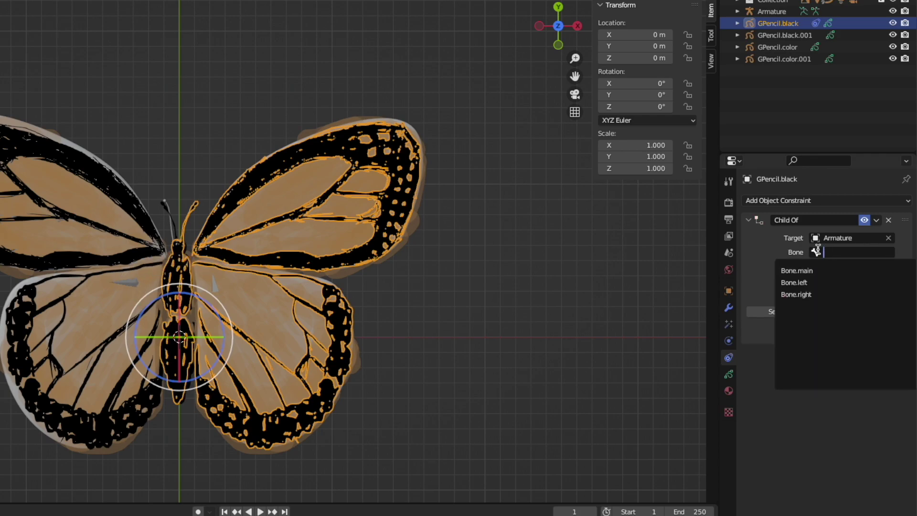
click(823, 284)
click(792, 313)
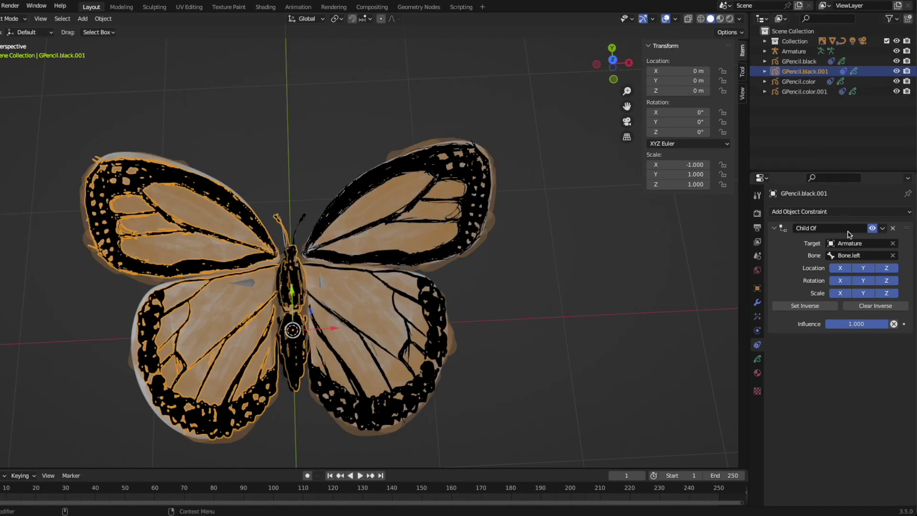
- Retarget the mirrored black copy and GPencil.color.001 to Bone.right, setting each inverse
click(839, 258)
click(827, 291)
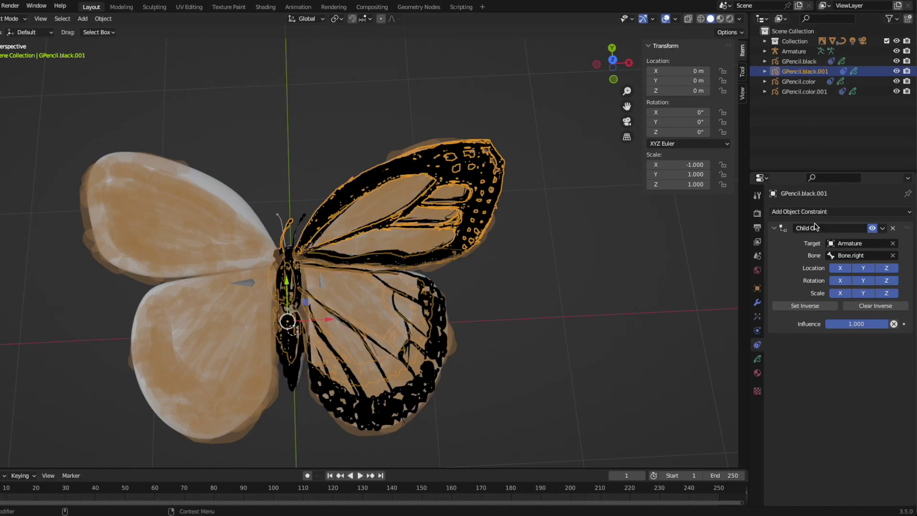
click(787, 307)
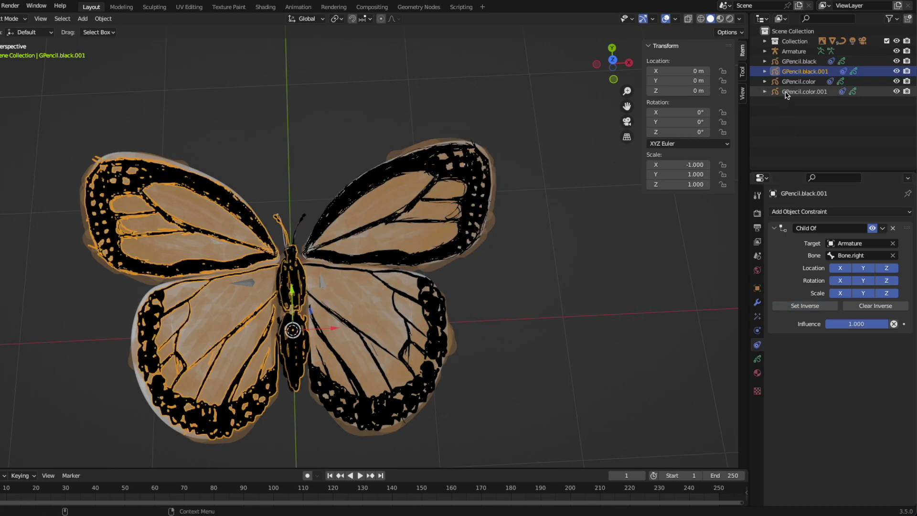
click(789, 91)
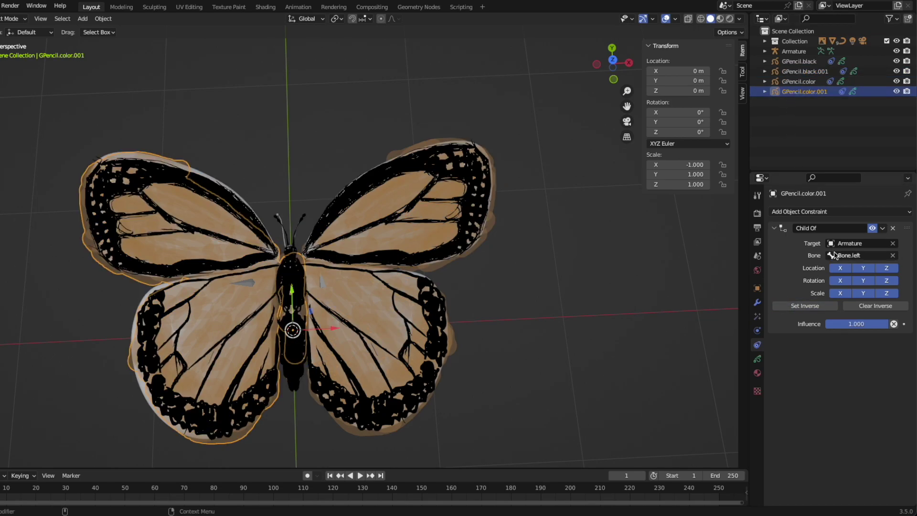
click(835, 255)
click(826, 290)
click(792, 307)
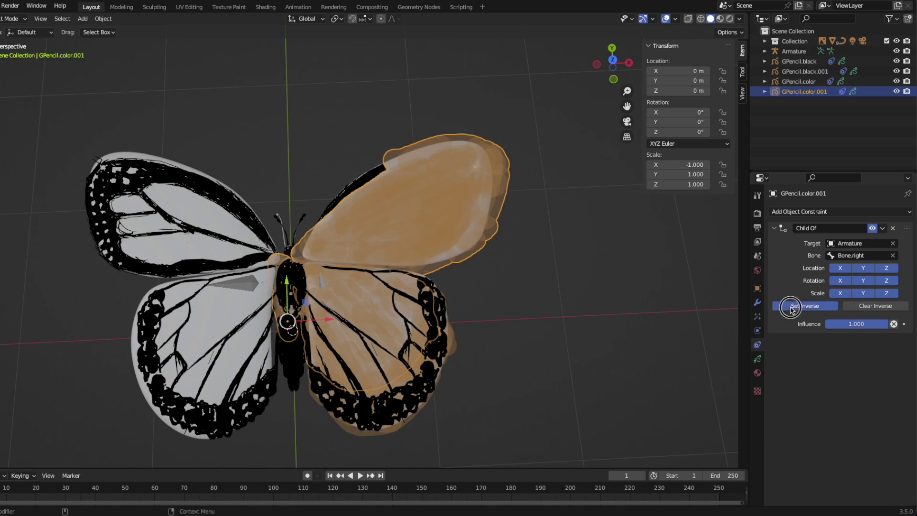
click(807, 61)
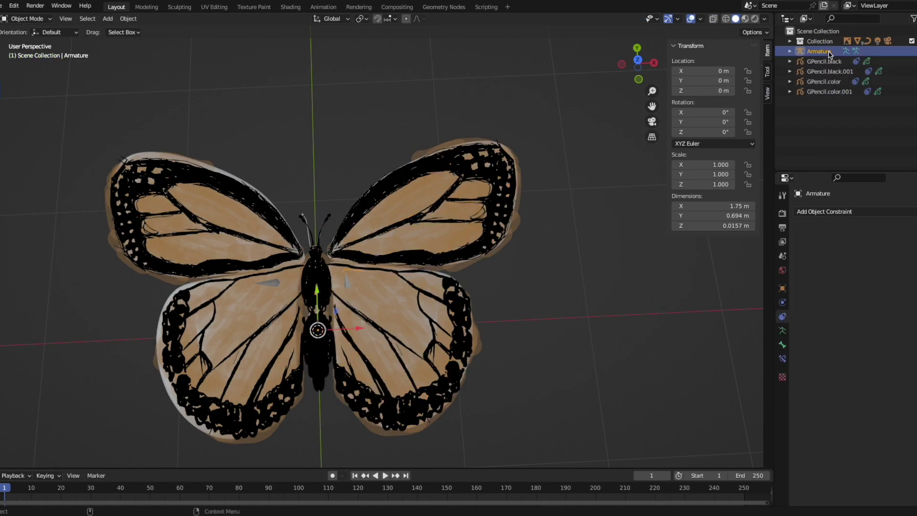
- Move the four GPencil objects into a new Collection 2 and hide both collections
shift+click(829, 92)
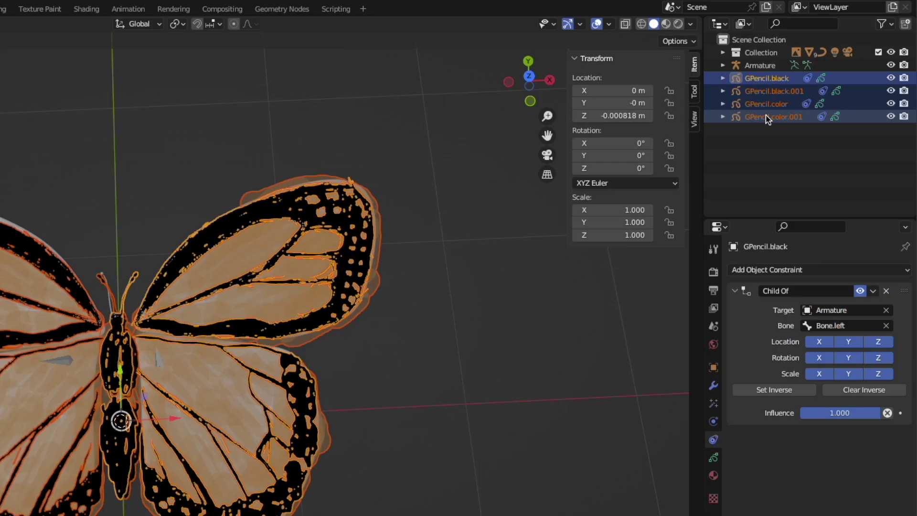
right_click(829, 92)
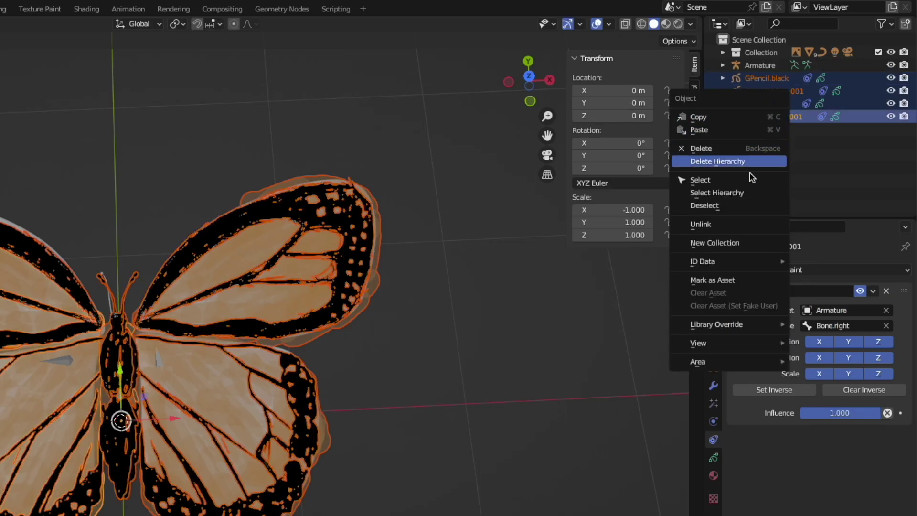
click(748, 244)
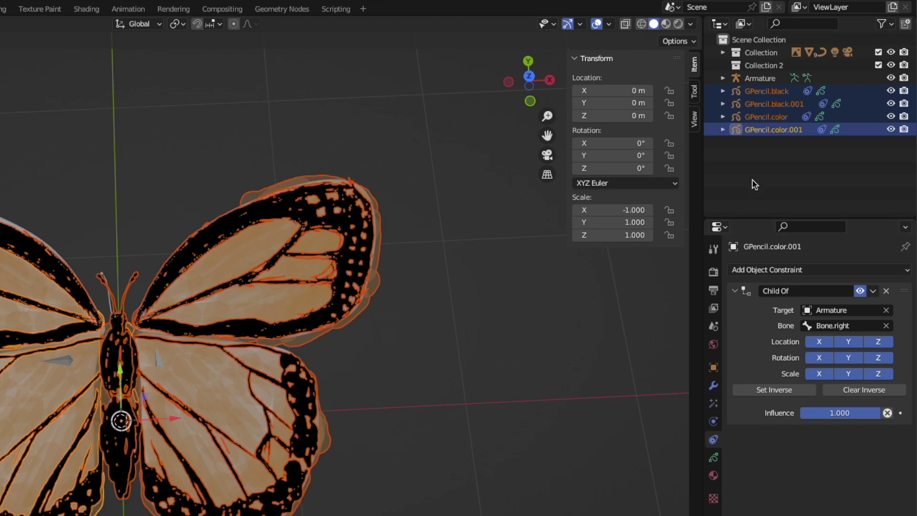
drag(764, 91, 763, 68)
click(723, 66)
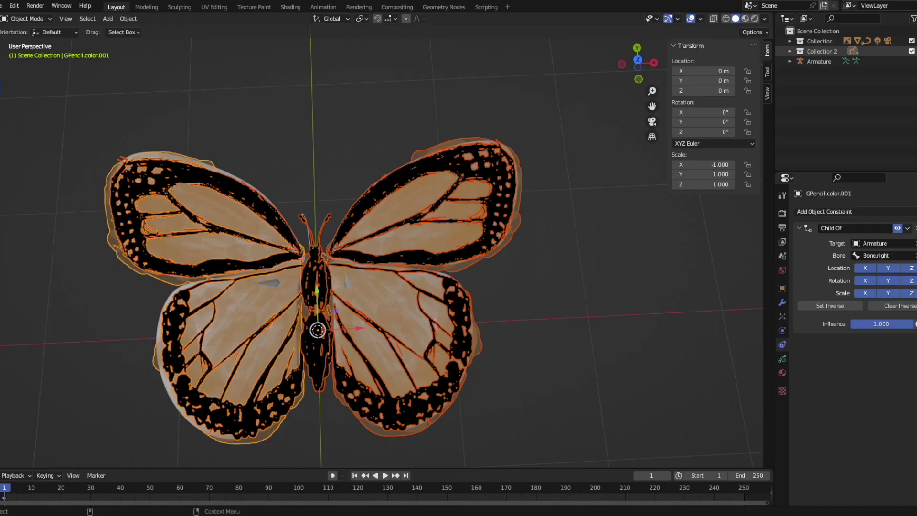
click(890, 65)
click(916, 41)
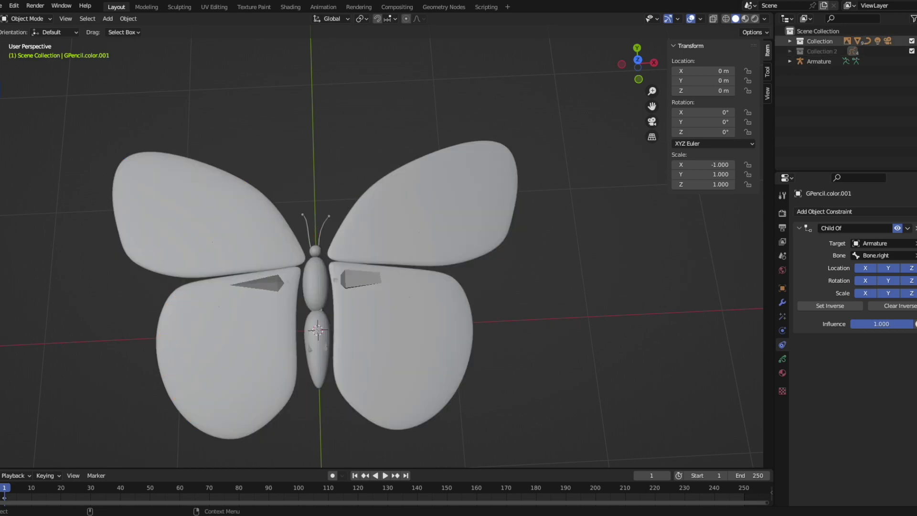
click(315, 349)
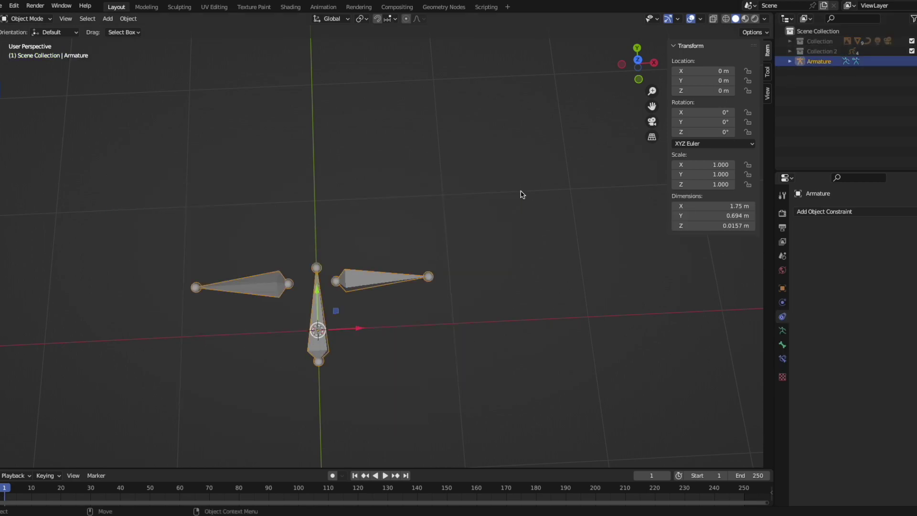
- Show both collections again and put the armature in Pose Mode with X-ray on
click(912, 41)
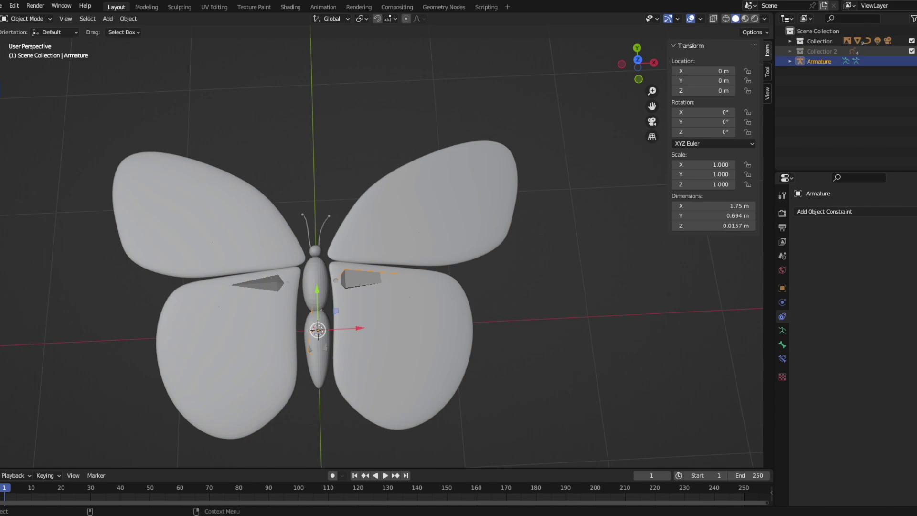
click(911, 51)
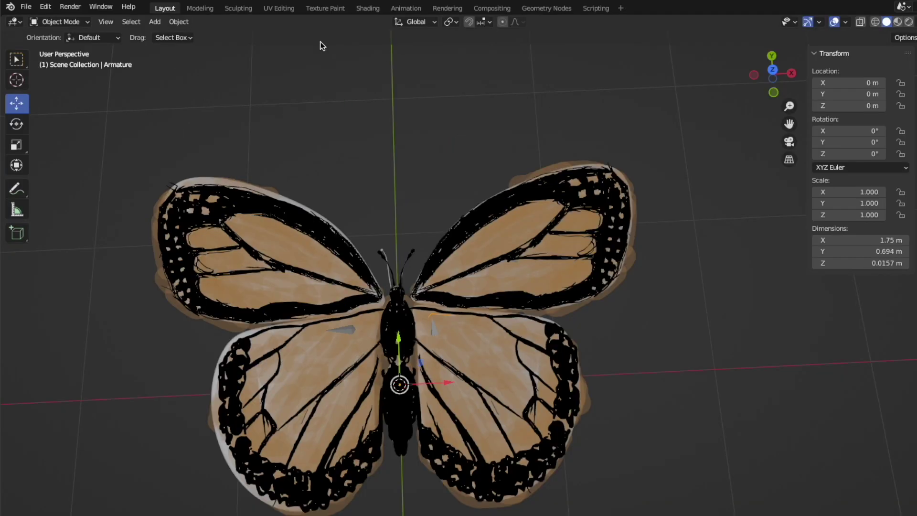
click(78, 26)
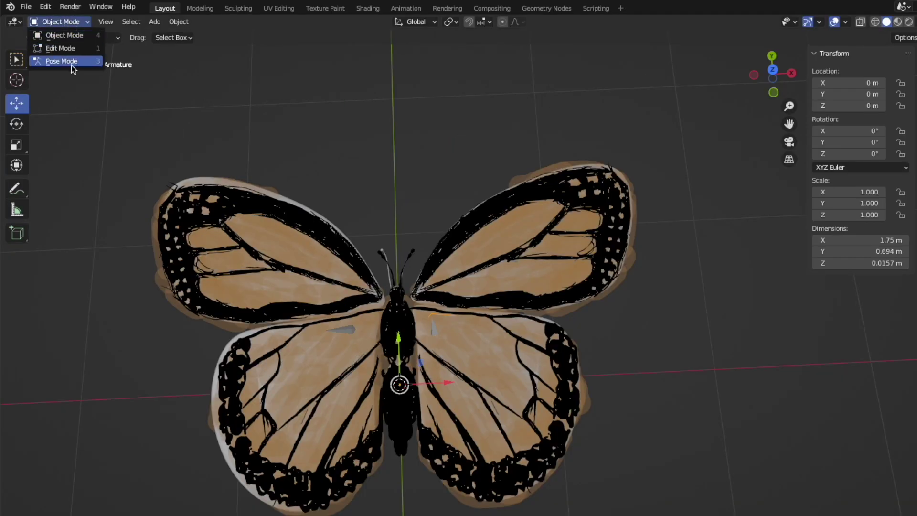
click(71, 64)
click(691, 22)
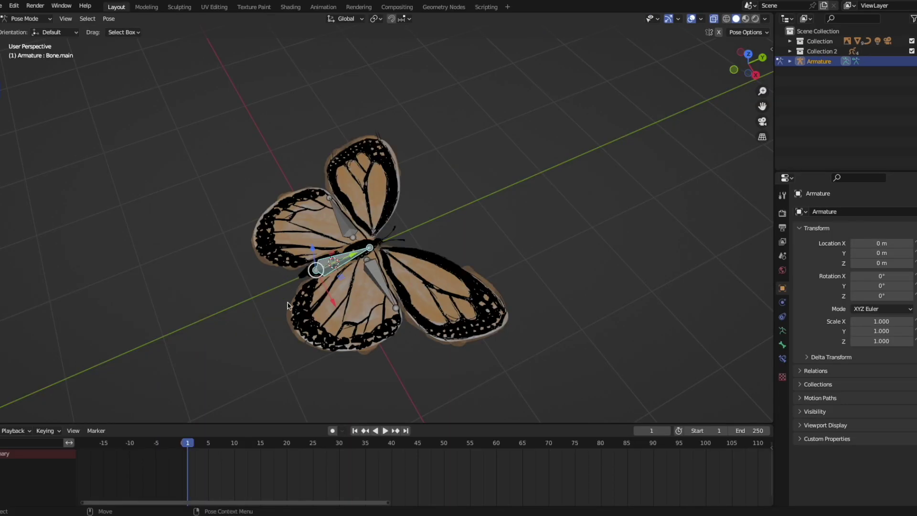
- Set the animation end frame to 100 and playback sync to Frame Dropping
click(753, 430)
text(100)
key(Return)
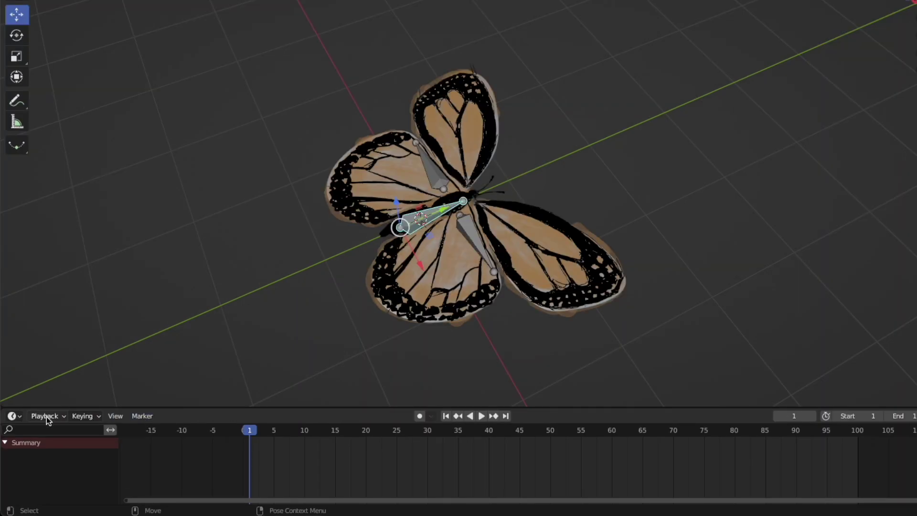
click(45, 415)
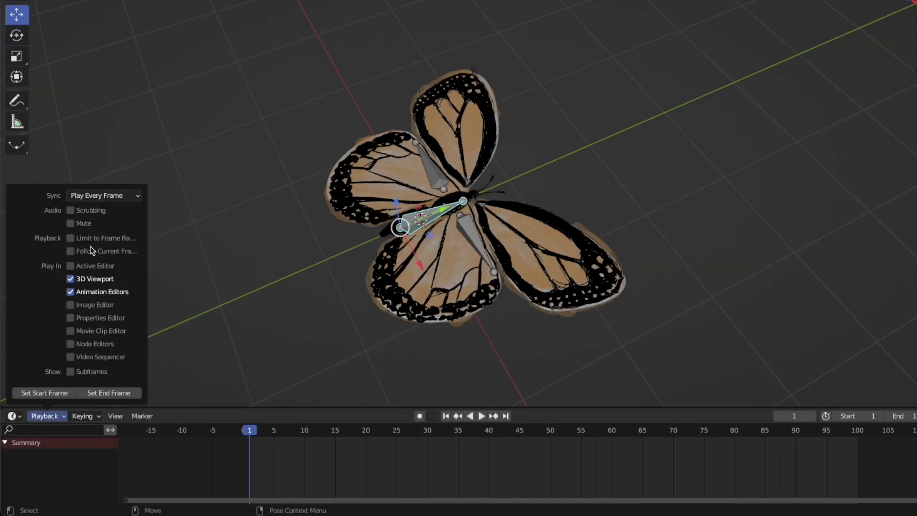
click(104, 196)
click(107, 221)
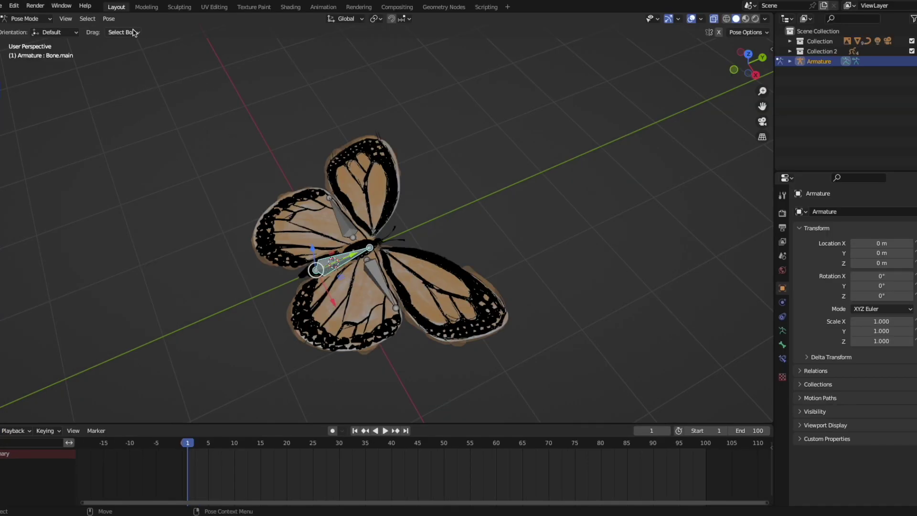
click(118, 22)
mouse_move(164, 96)
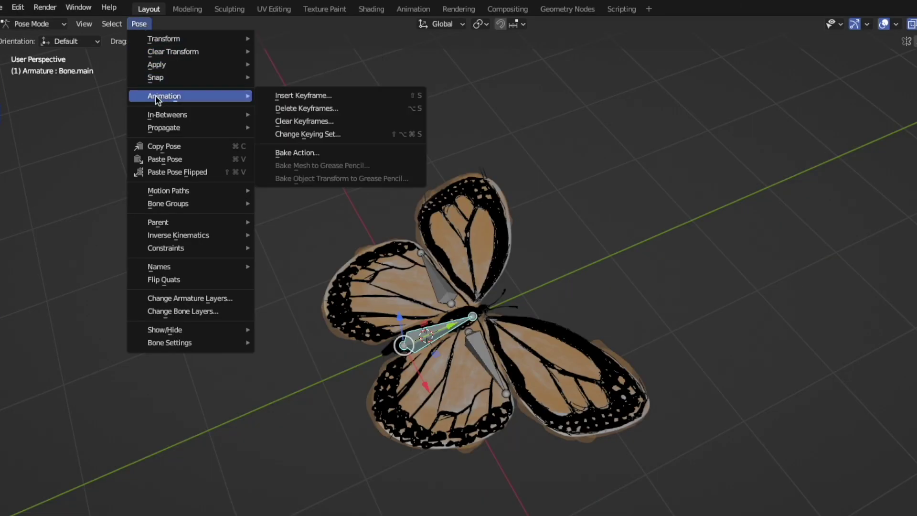
- Insert Location, Rotation & Scale keyframes for Bone.main at frames 1 and 20
click(286, 95)
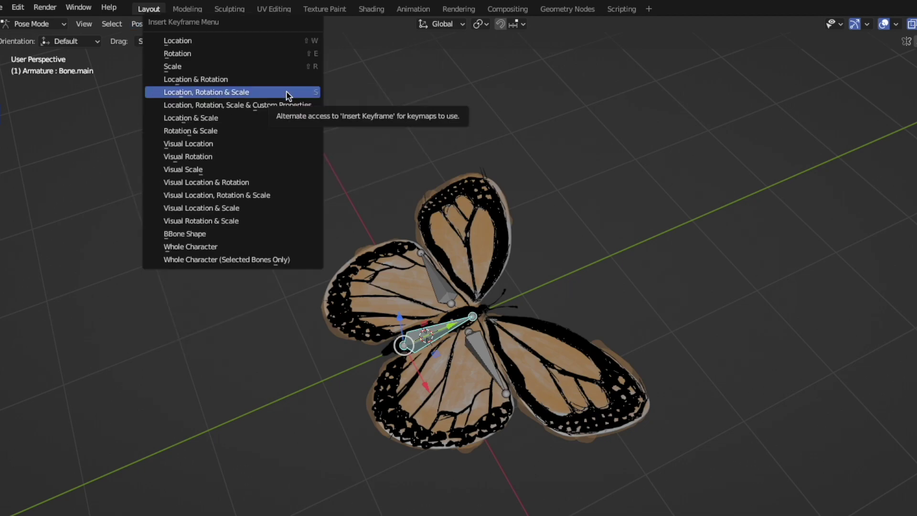
click(285, 95)
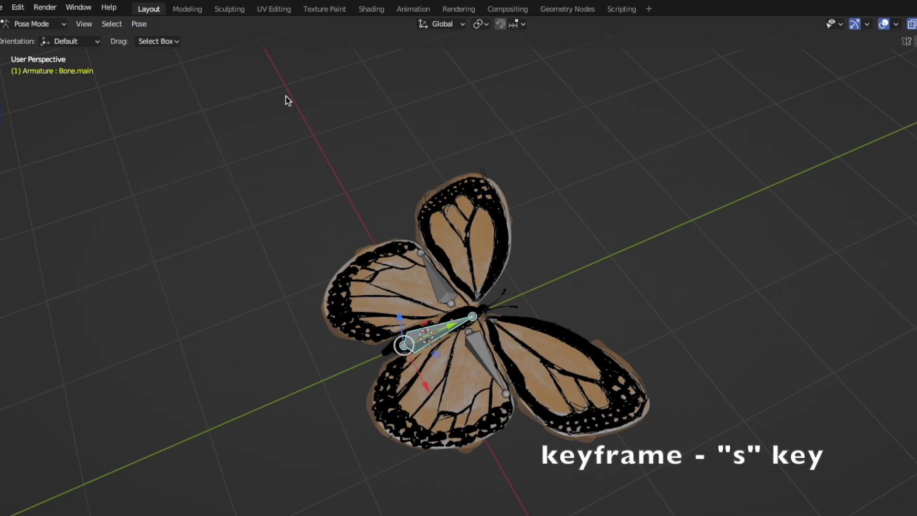
drag(188, 444, 286, 448)
key(i)
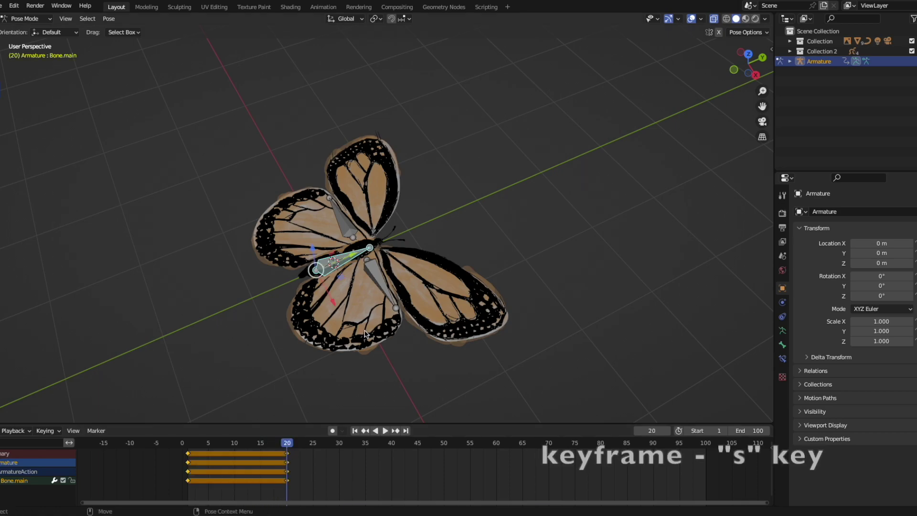
- Raise Bone.main along Z at frame 10 and scrub to preview the bob
click(237, 446)
key(g)
key(z)
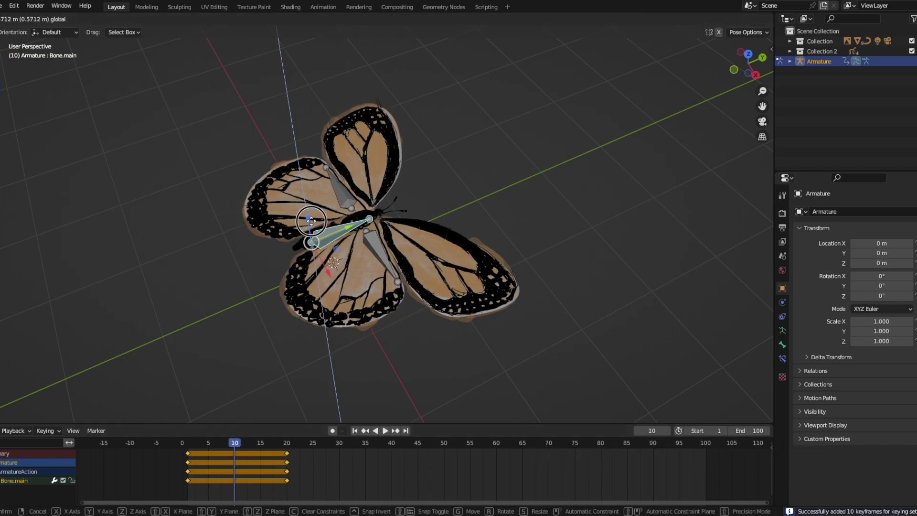
click(310, 210)
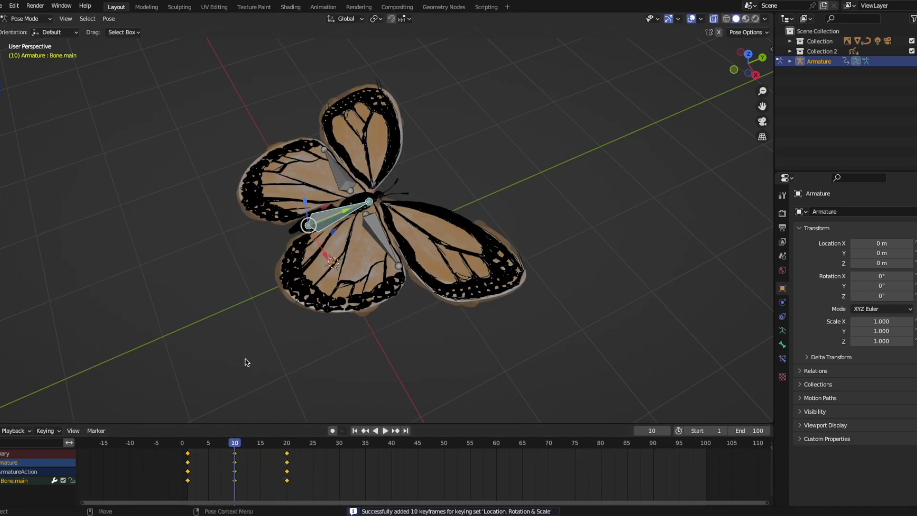
mouse_move(189, 446)
mouse_down()
mouse_move(287, 454)
mouse_move(188, 454)
mouse_up()
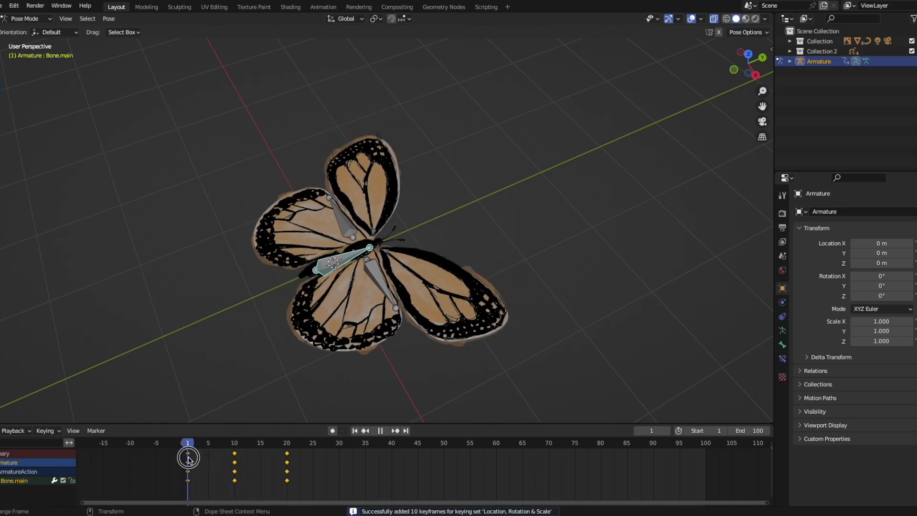
click(352, 229)
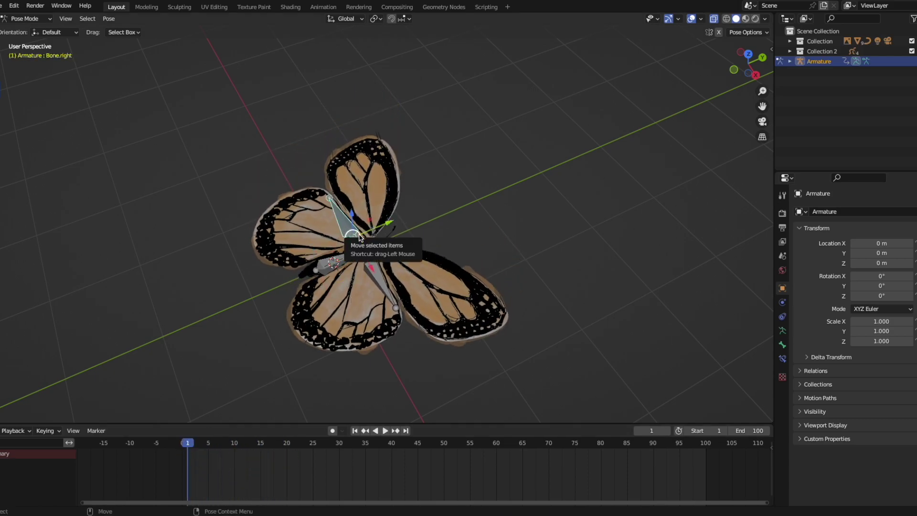
- Rotate Bone.right about the Y axis and keyframe its rotation
key(r)
key(y)
key(Return)
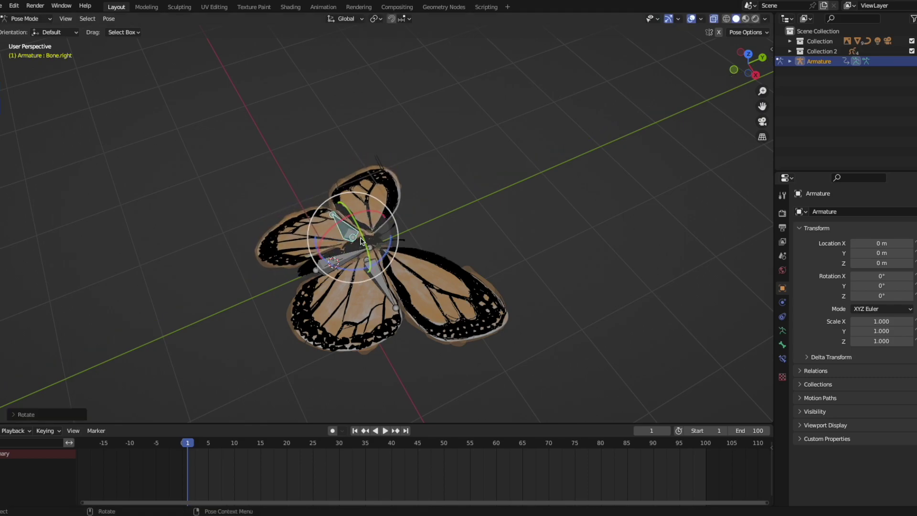
key(s)
- Rotate Bone.left about the Y axis, keyframe it, and play the flap
click(375, 270)
key(r)
key(y)
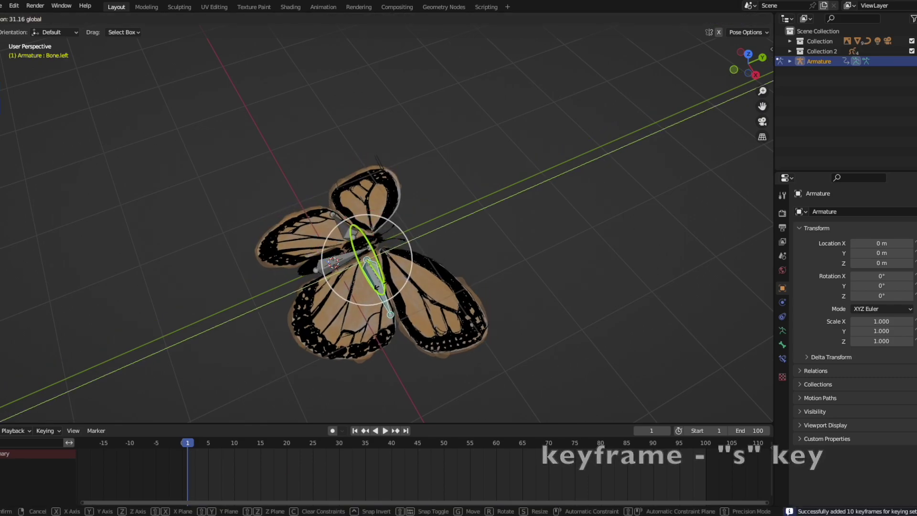
key(Return)
key(s)
key(space)
key(space)
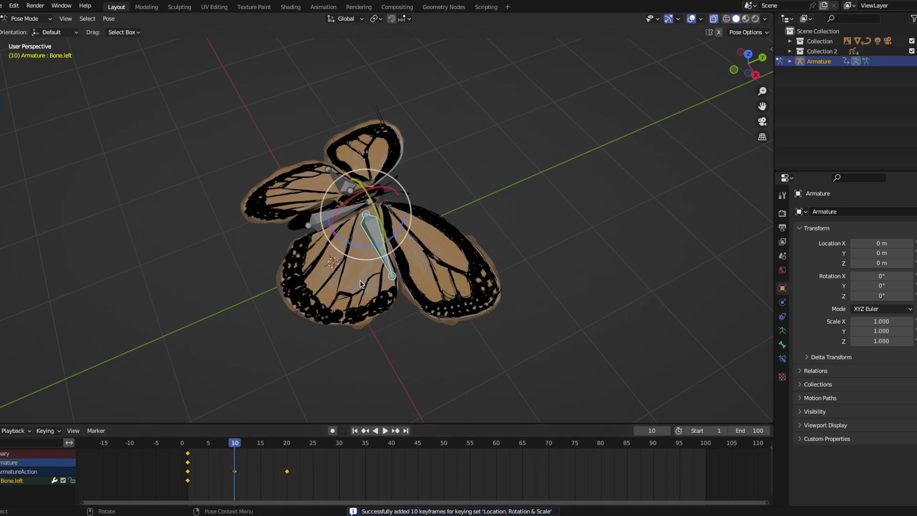
- At frame 5, pose both wing bones lowered, keyframe them, and replay the flap
click(343, 211)
drag(227, 453, 208, 443)
key(r)
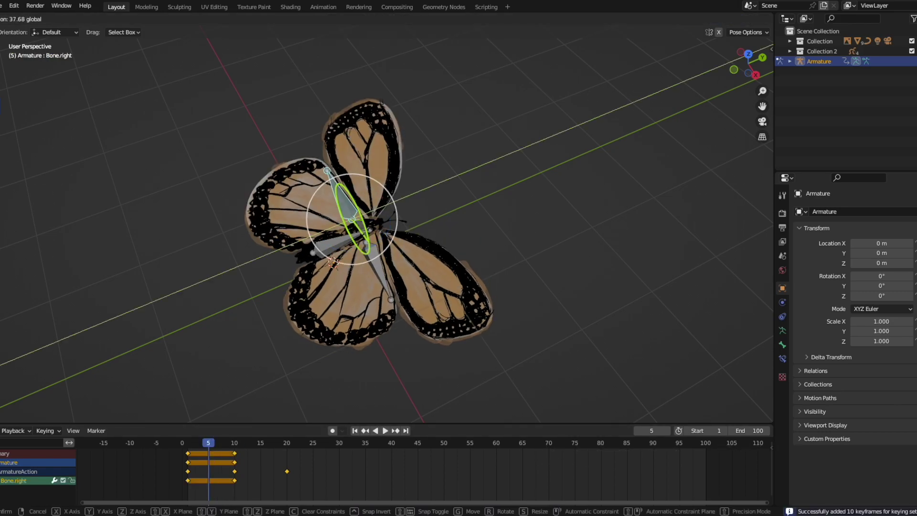
key(Return)
click(381, 279)
key(r)
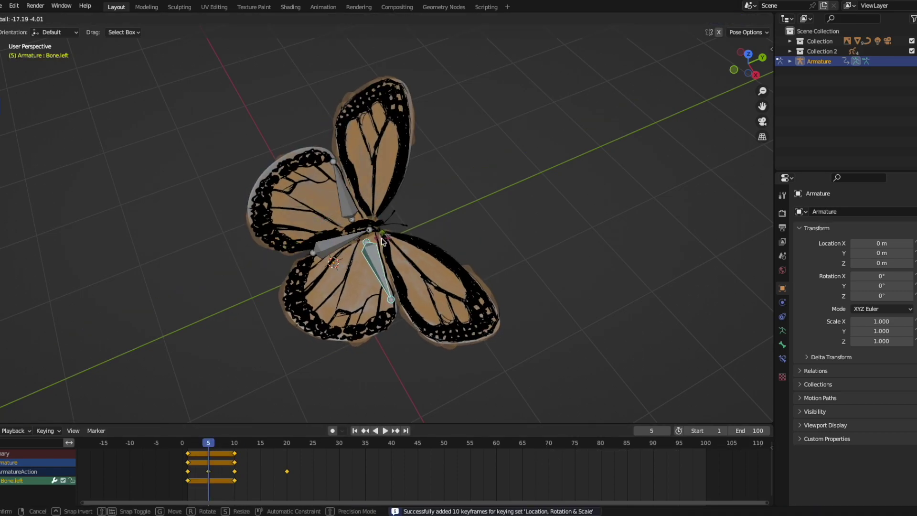
click(378, 228)
key(i)
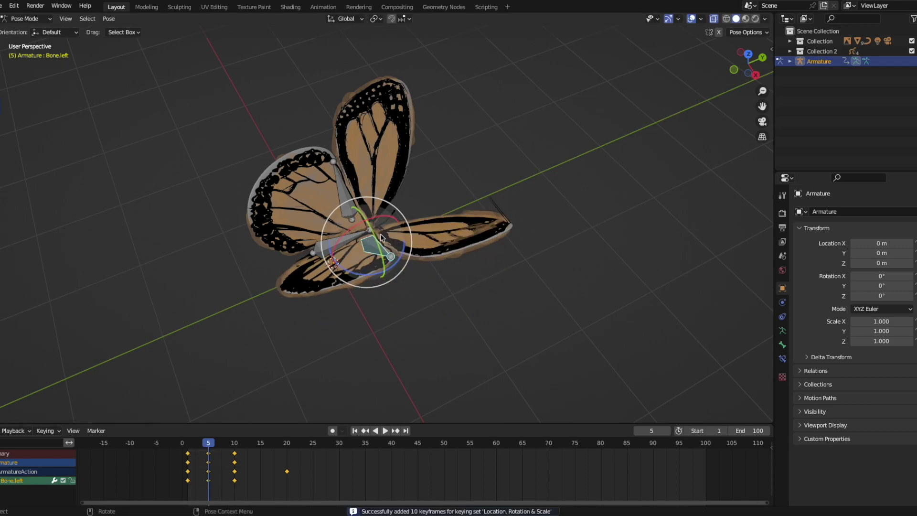
key(space)
click(191, 459)
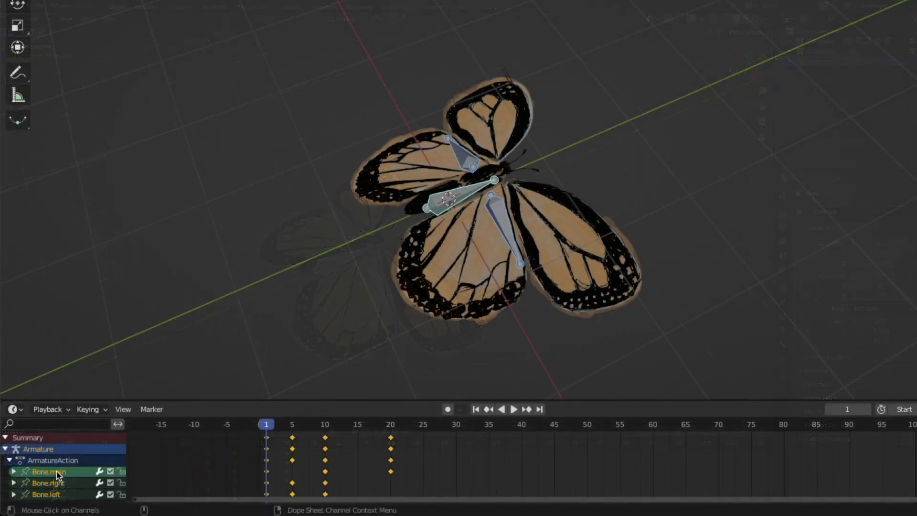
- Set the Bone.right and Bone.left channels to Make Cyclic (F-Modifier) extrapolation and play the loop
shift+click(52, 483)
shift+click(53, 494)
right_click(65, 475)
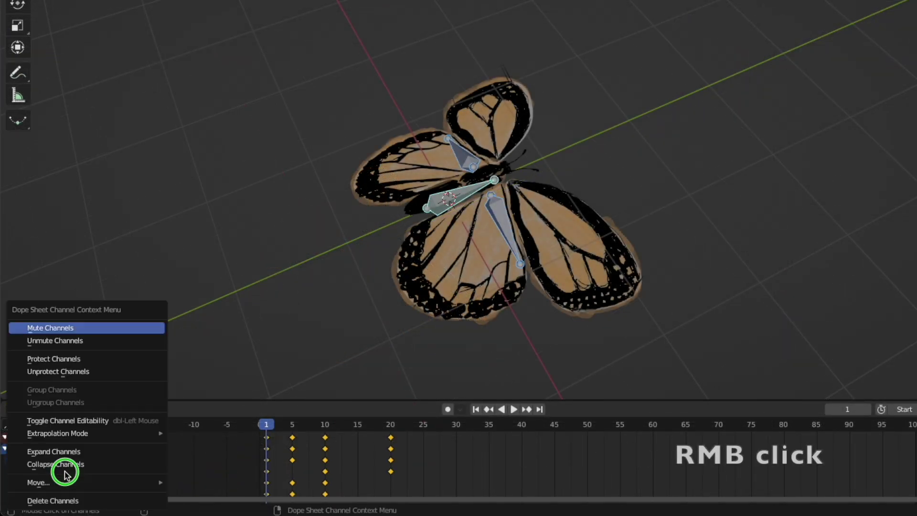
mouse_move(58, 433)
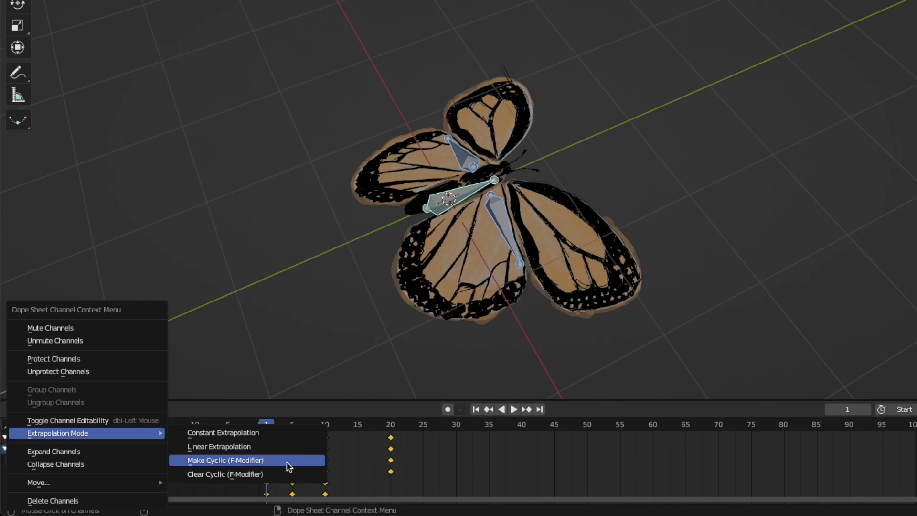
click(289, 465)
click(481, 369)
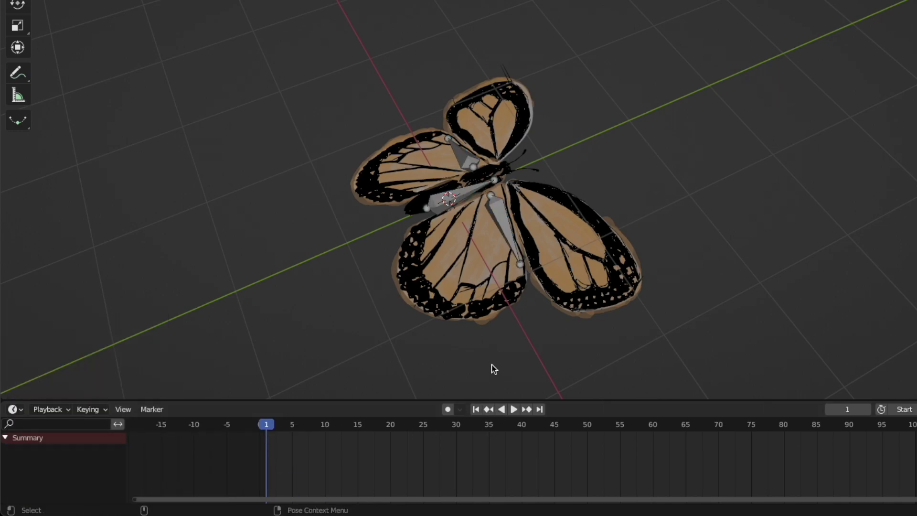
key(space)
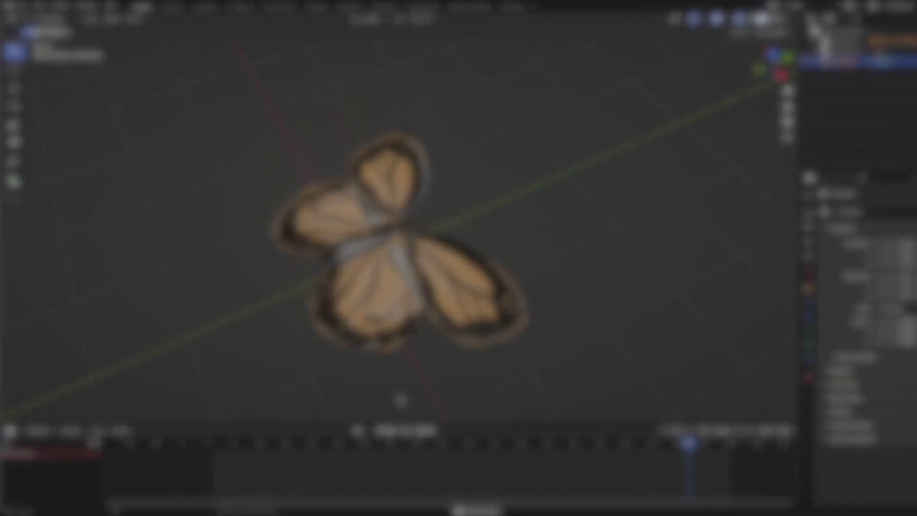
- Stop playback, return to Object Mode, and view the scene from the right
key(space)
click(50, 18)
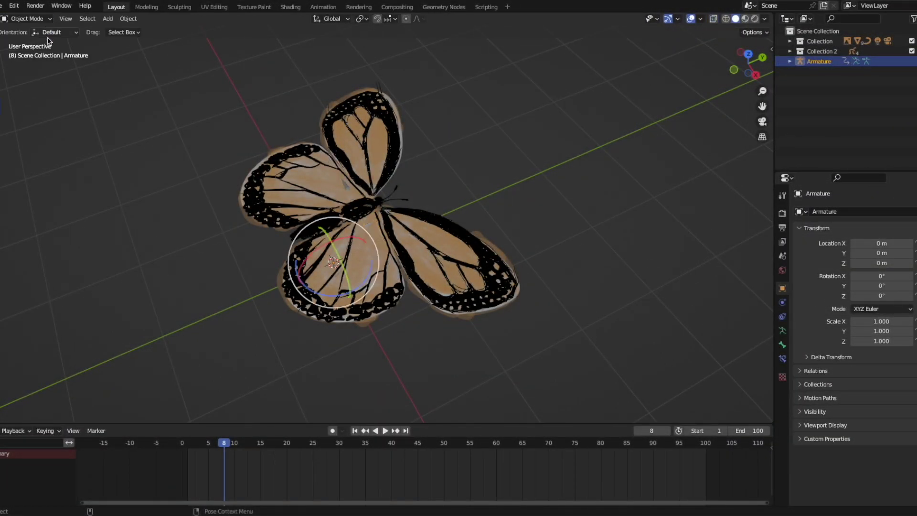
click(755, 75)
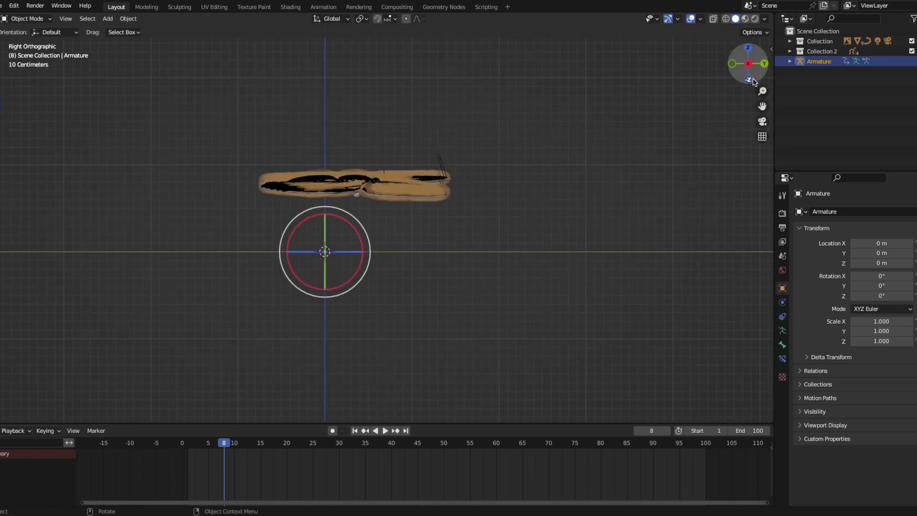
- Add a NURBS circle, NurbsCurve.001, at the origin and enter its Edit Mode
click(102, 21)
mouse_move(124, 40)
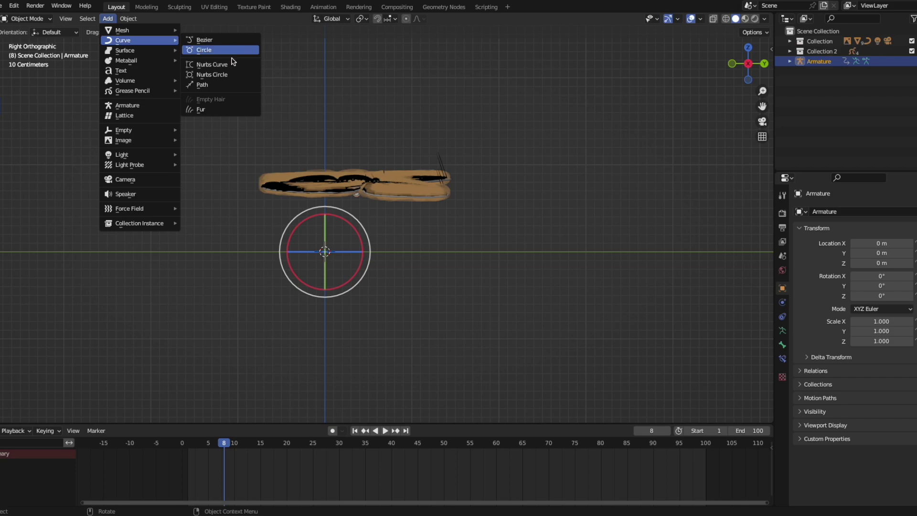
click(234, 64)
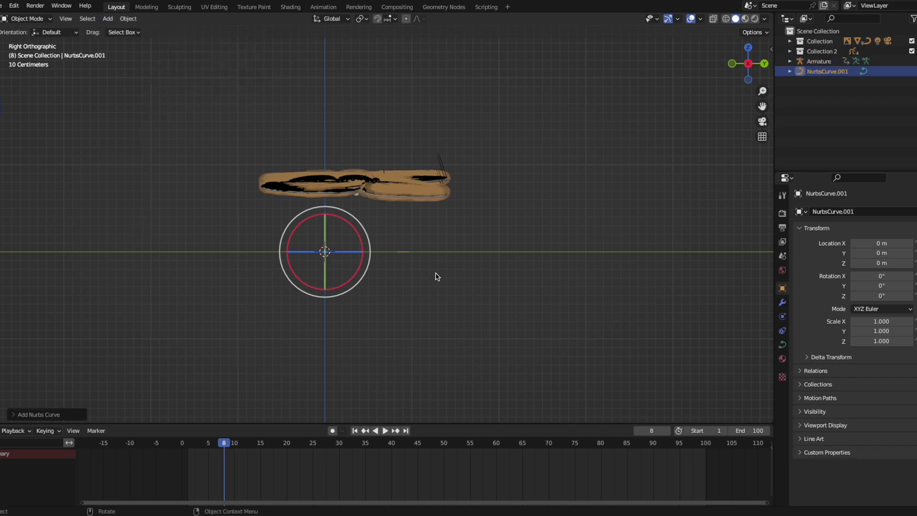
scroll(435, 277, down, 3)
scroll(435, 277, down, 1)
shift+middle_drag(428, 257, 400, 275)
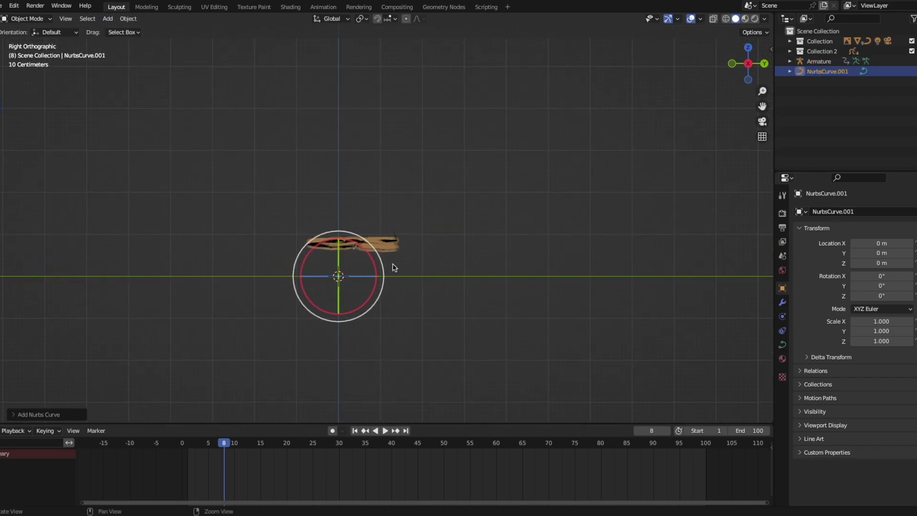
click(45, 23)
click(48, 47)
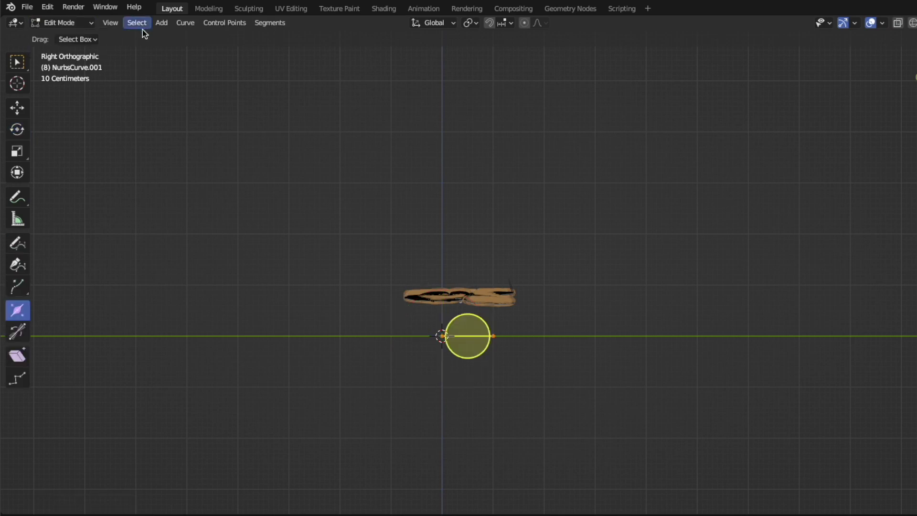
- Delete the circle's vertices and freehand-draw a looping flight path around the butterfly
key(x)
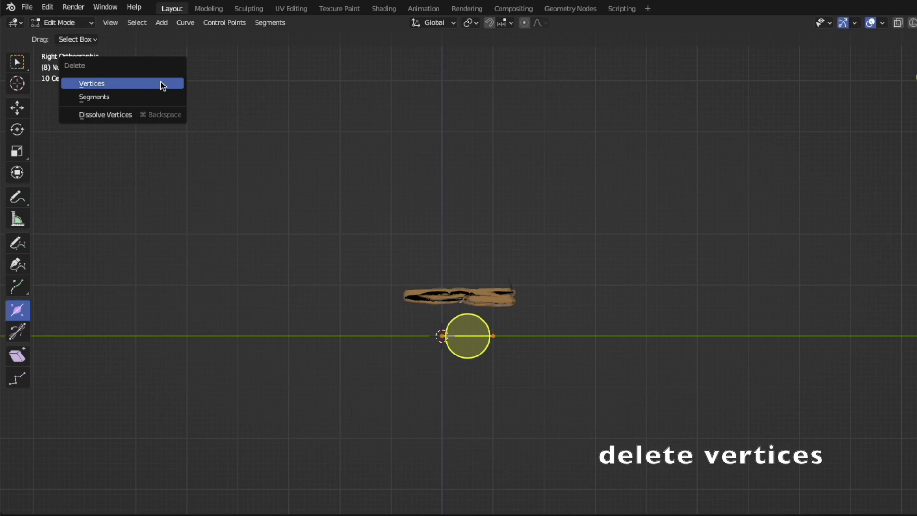
click(162, 86)
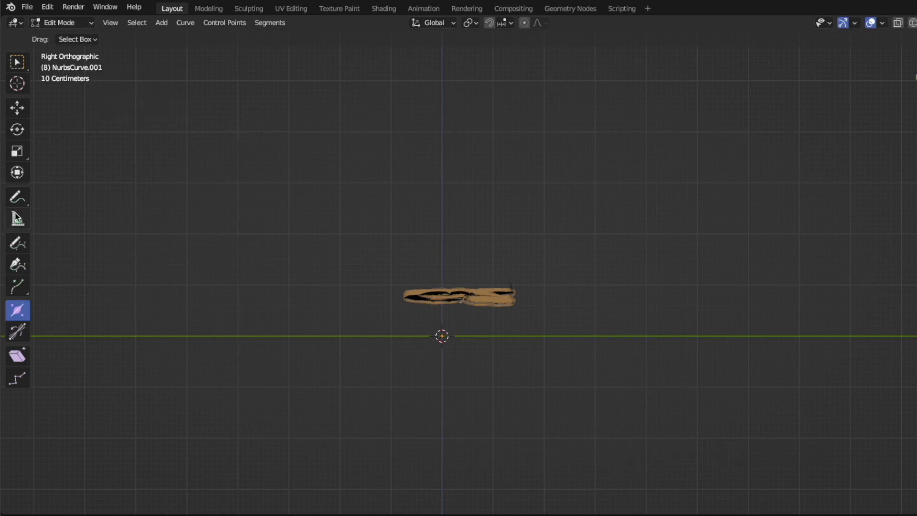
click(16, 246)
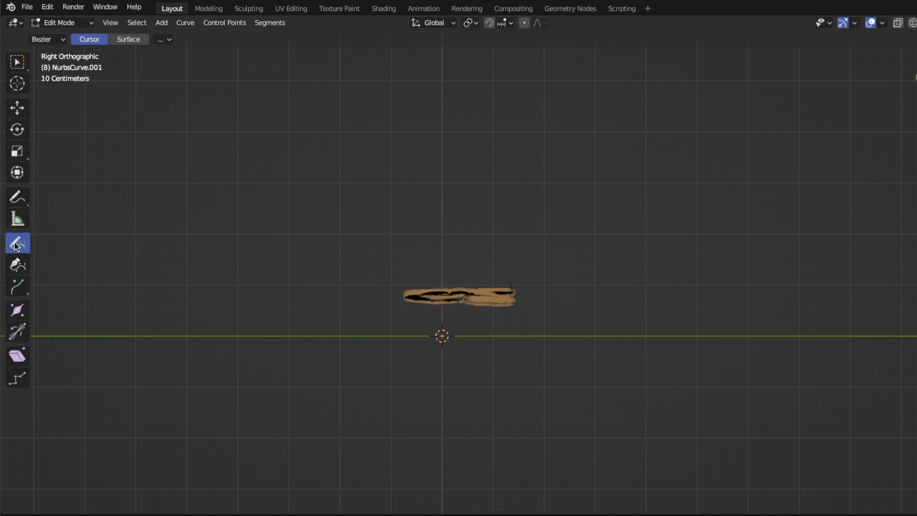
mouse_move(342, 241)
mouse_down()
mouse_move(588, 49)
mouse_move(331, 101)
mouse_move(360, 149)
mouse_move(125, 115)
mouse_move(176, 270)
mouse_move(259, 282)
mouse_move(327, 242)
mouse_move(354, 238)
mouse_up()
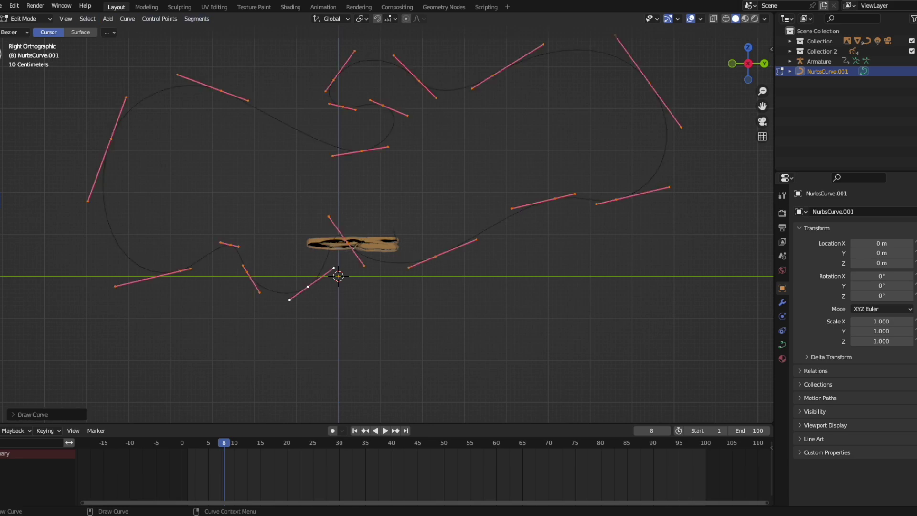
key(w)
- Select every point of the drawn path and rotate it around the vertical axis
middle_drag(189, 164, 331, 81)
middle_drag(736, 134, 488, 186)
key(shift+space)
key(t)
middle_drag(440, 207, 353, 183)
drag(348, 223, 368, 193)
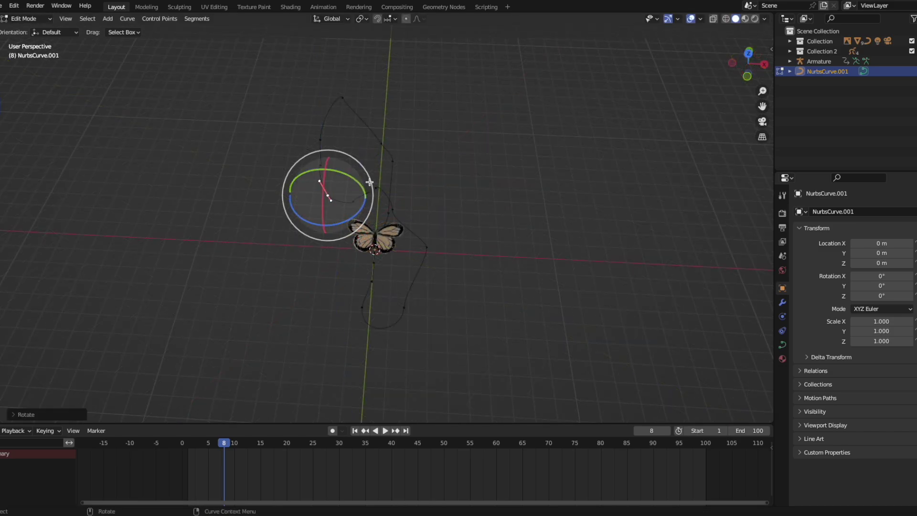
click(454, 194)
- Select the Armature, enter Pose Mode, and pick Bone.main
mouse_move(532, 229)
middle_down()
mouse_move(400, 205)
mouse_move(420, 186)
middle_up()
click(816, 62)
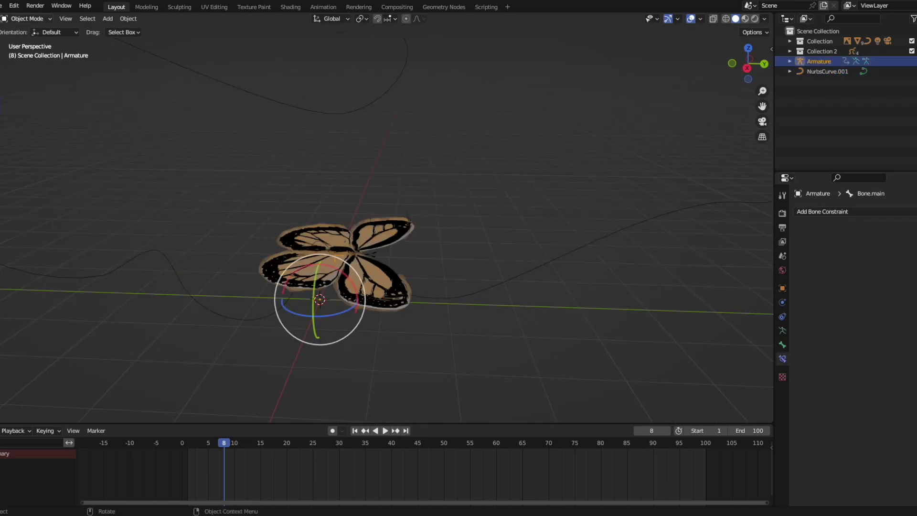
click(14, 26)
click(23, 53)
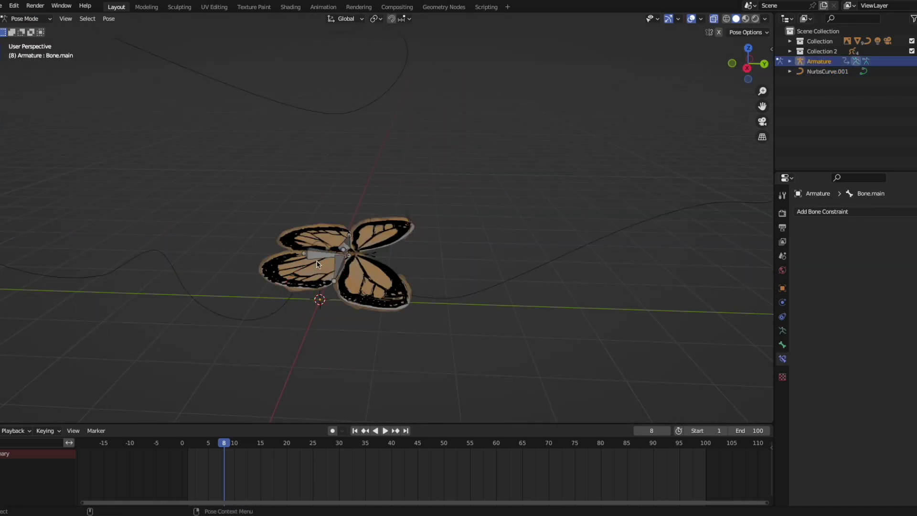
click(311, 249)
- Give Bone.main a Follow Path constraint on NurbsCurve.001 with Animate Path and Follow Curve
click(812, 212)
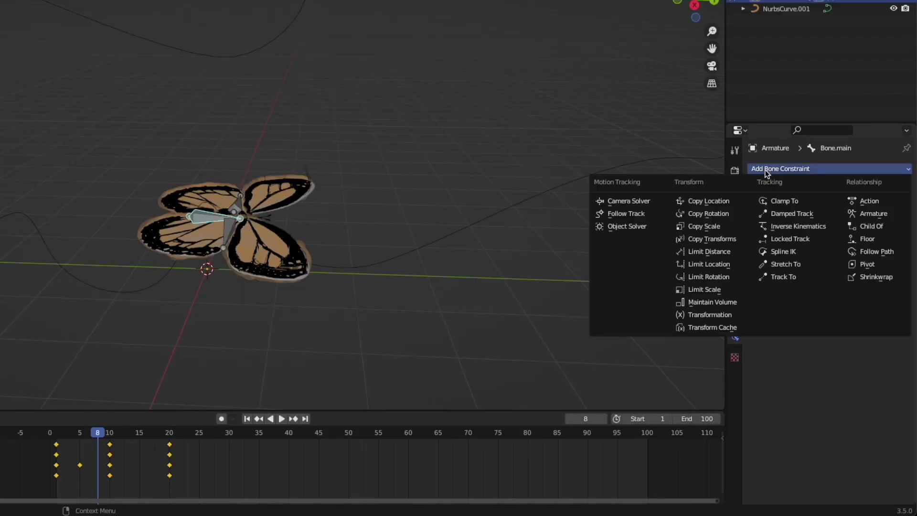
click(891, 252)
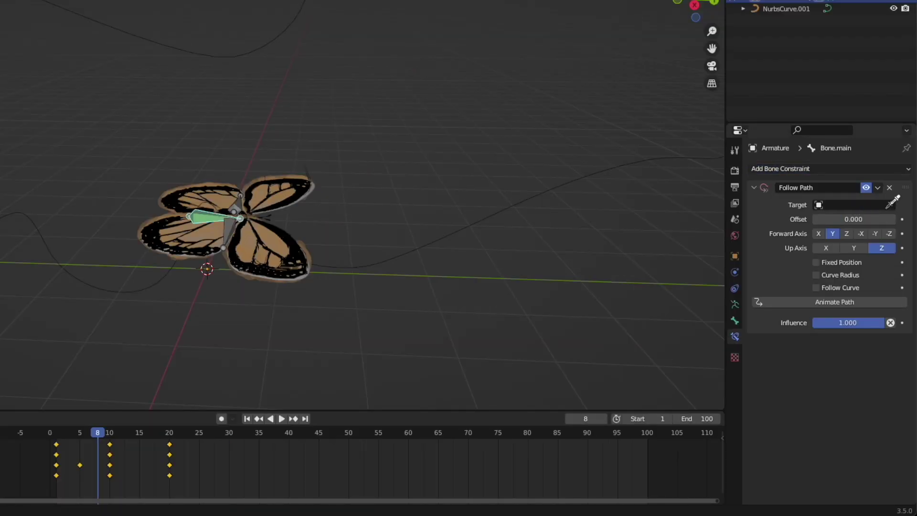
click(781, 8)
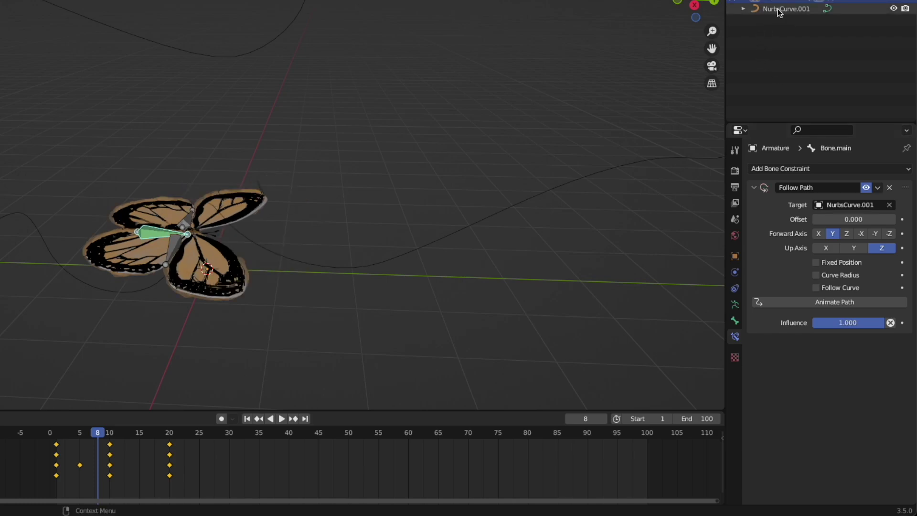
click(840, 300)
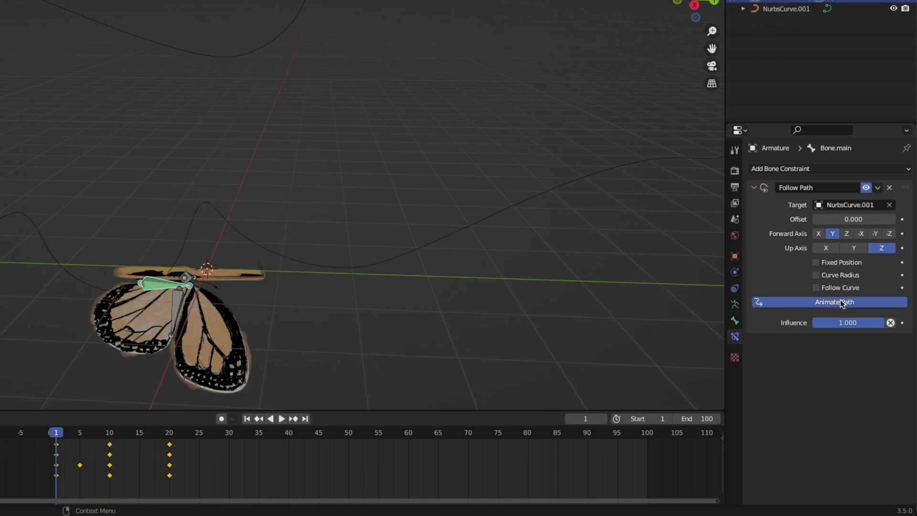
click(815, 287)
key(space)
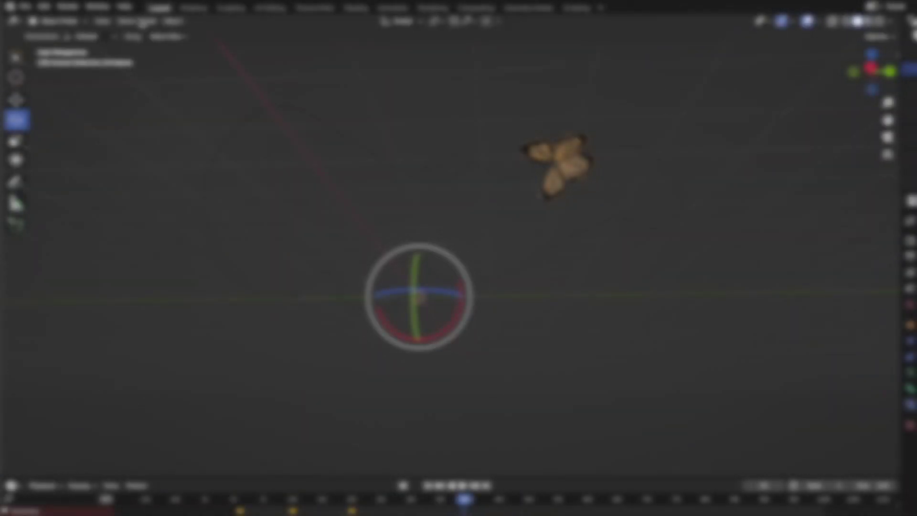
click(149, 21)
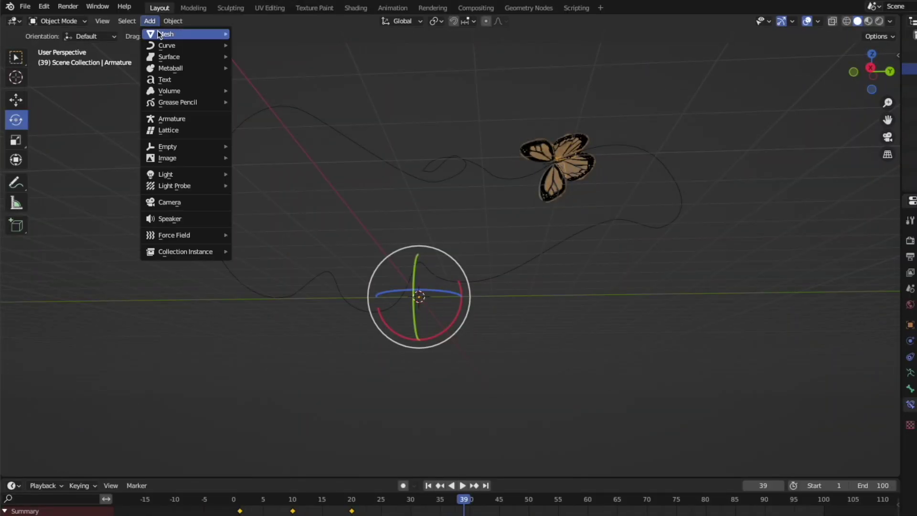
- Add a ground plane, Plane.004, and scale it up to 8.801
click(263, 36)
key(shift+space)
key(s)
drag(422, 344, 608, 307)
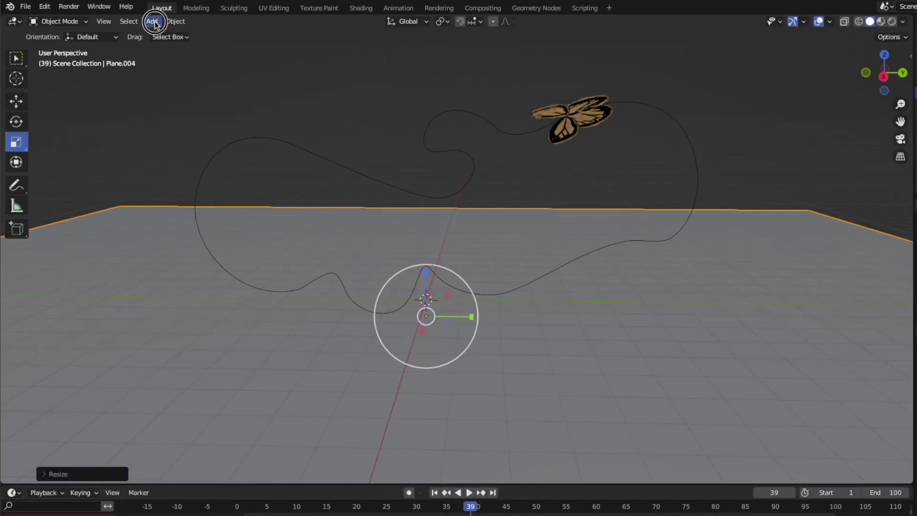
click(153, 22)
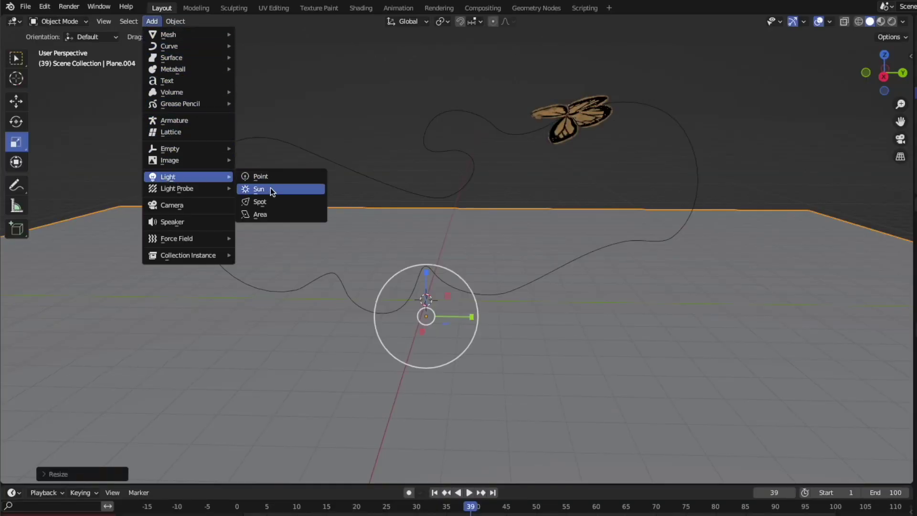
- Add a Sun raised to 4.1489 m and tilt it to cast the shadow in Rendered view
click(271, 188)
drag(348, 225, 345, 88)
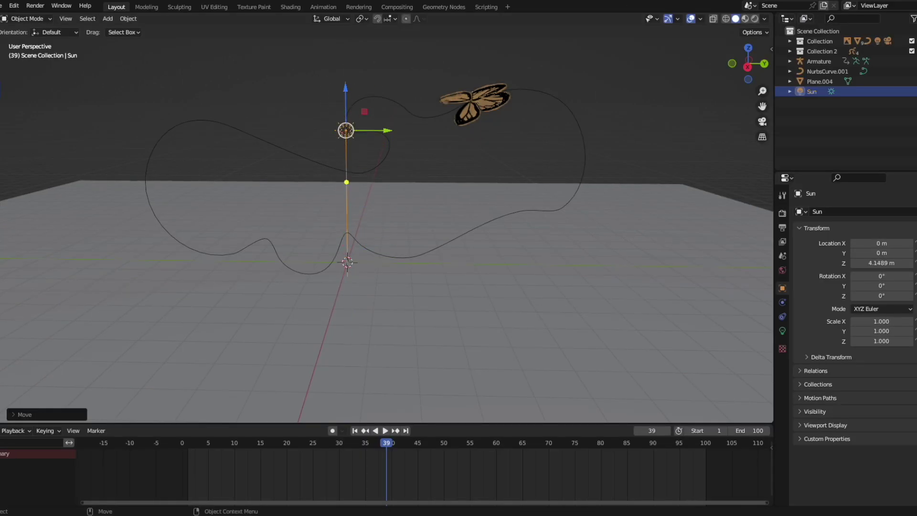
click(754, 20)
key(shift+space)
key(r)
middle_drag(389, 141, 373, 121)
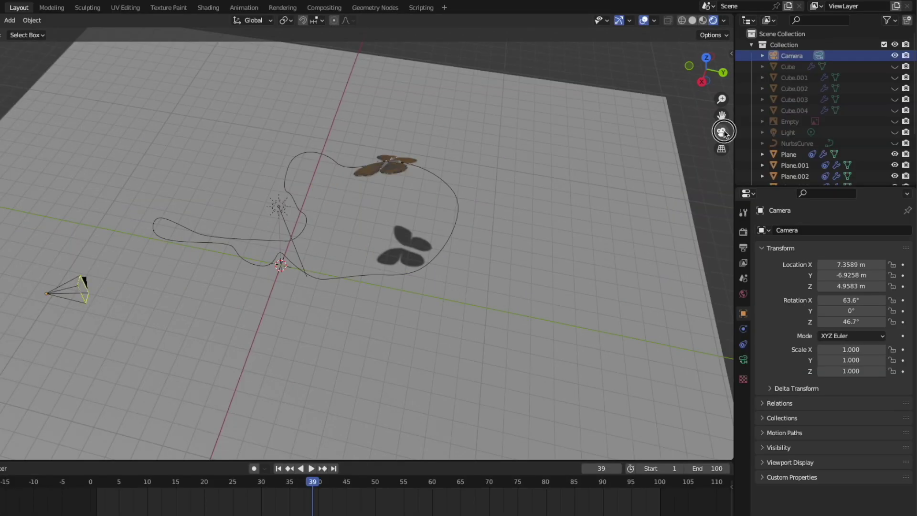
- Reframe the camera to 14.601, 5.029, 23.205 m and play the animation without overlays
click(723, 132)
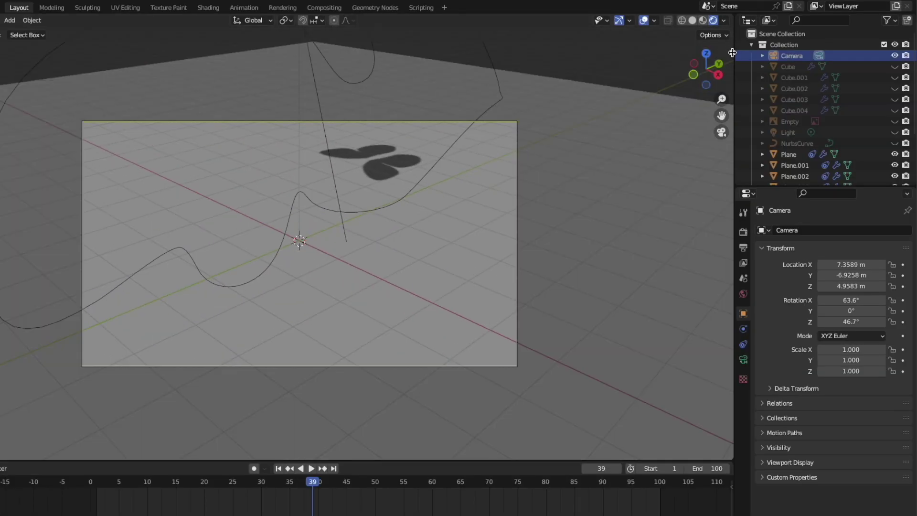
click(731, 52)
click(727, 99)
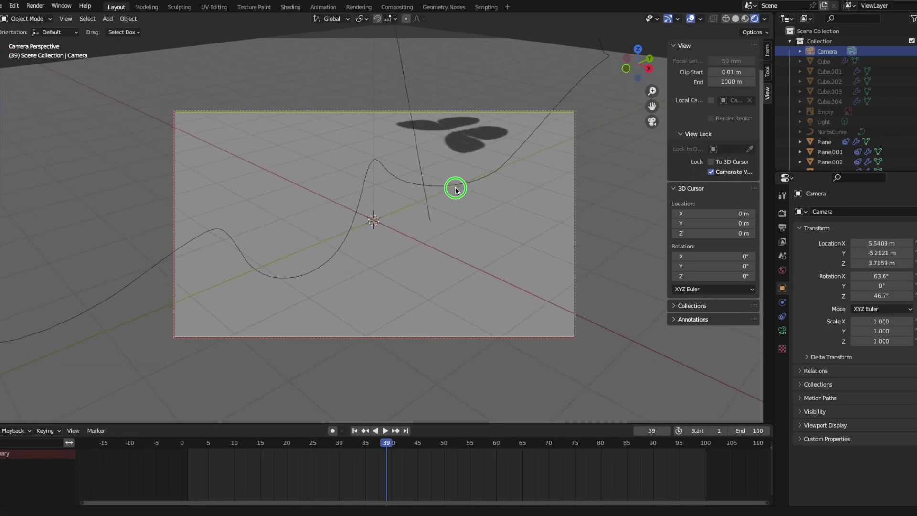
mouse_move(454, 188)
middle_down()
mouse_move(465, 204)
mouse_move(410, 214)
mouse_move(735, 175)
middle_up()
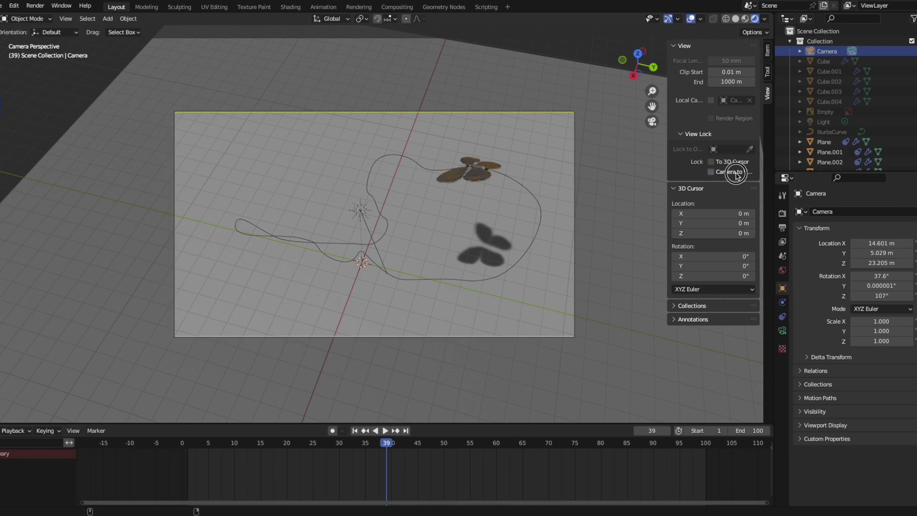
click(691, 19)
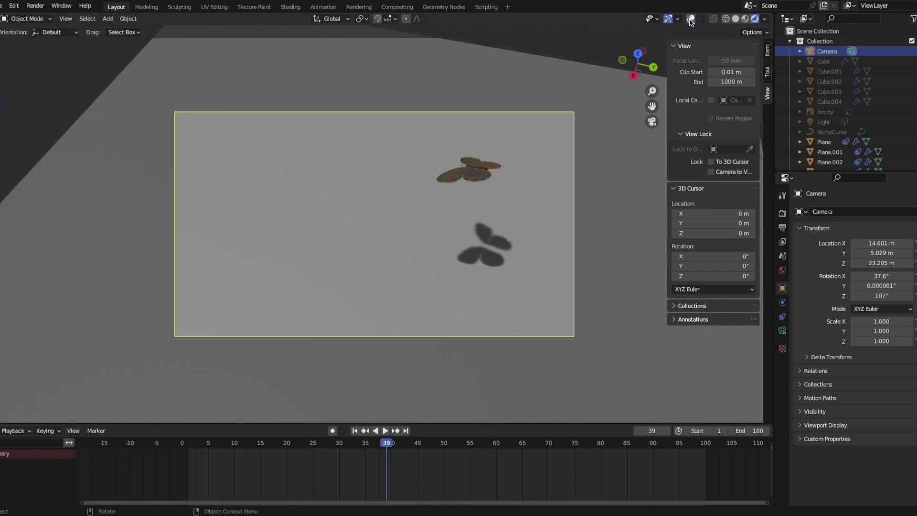
click(353, 432)
key(space)
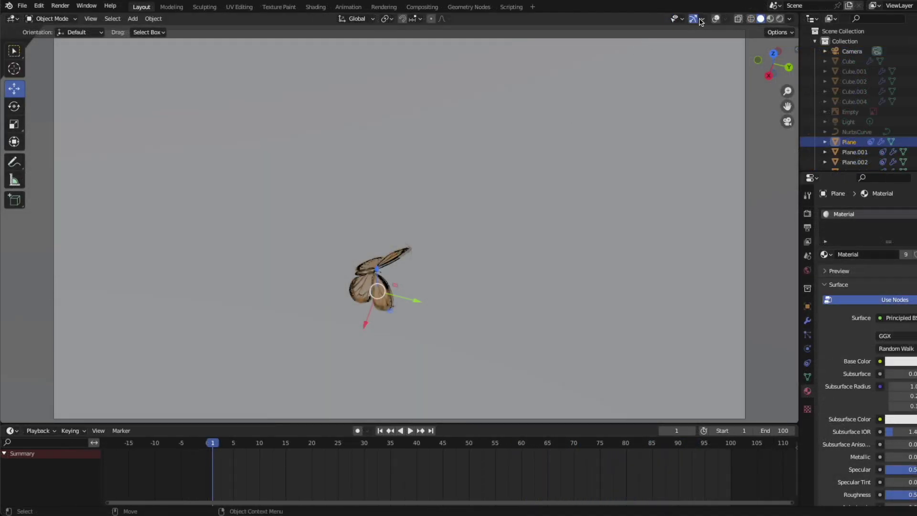
- Hide the Grease Pencil drawing and give Plane.002 a new Material.001
click(682, 18)
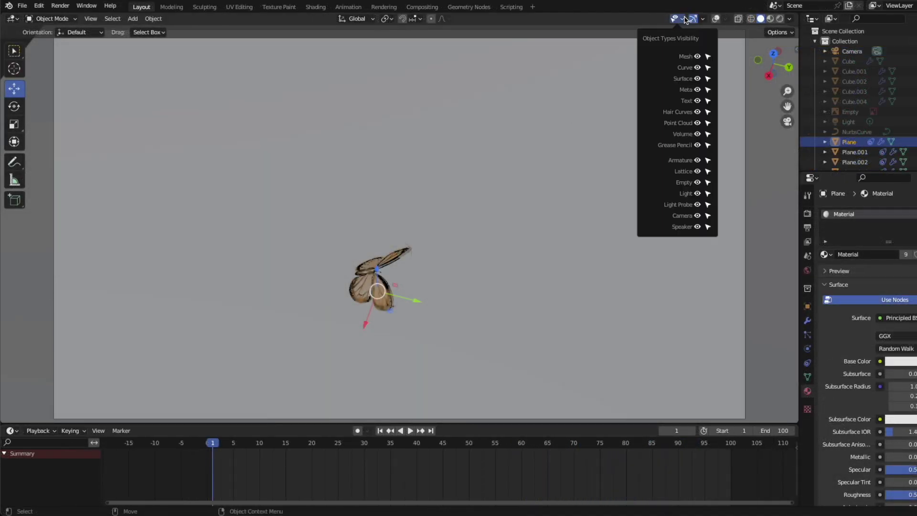
click(697, 145)
click(403, 253)
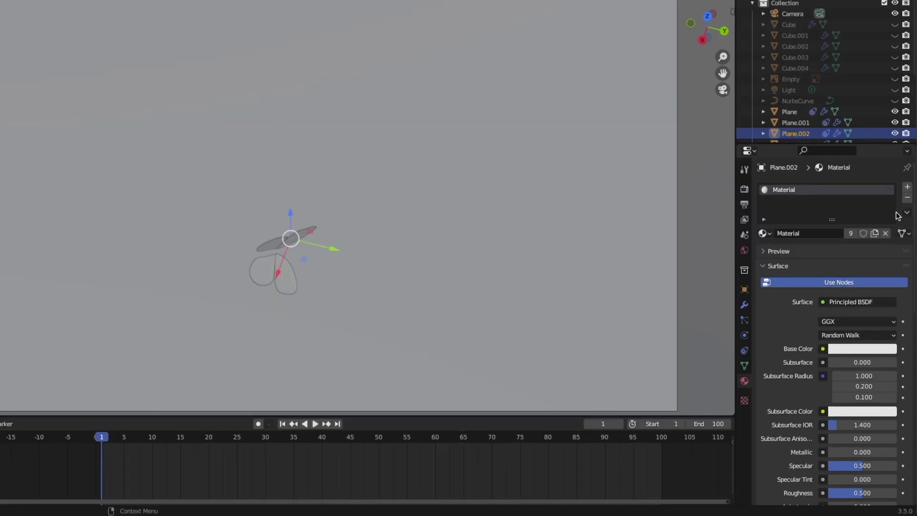
click(907, 198)
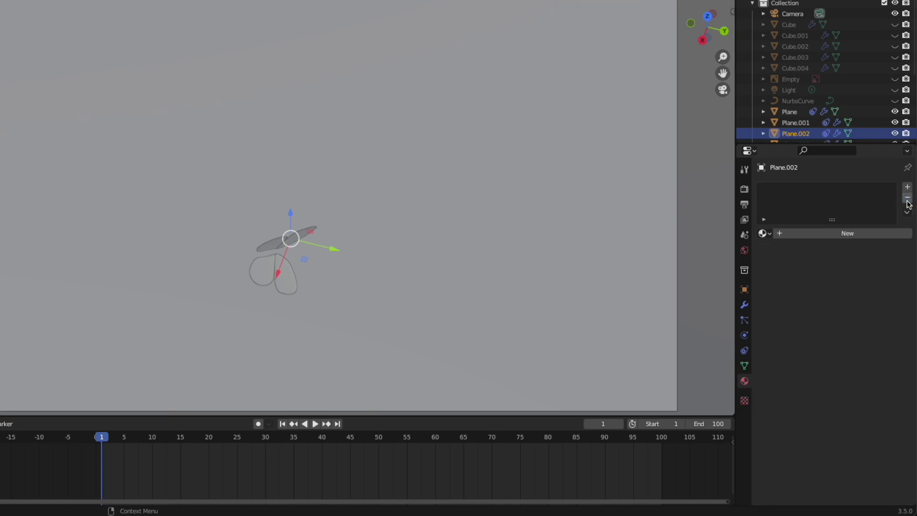
click(846, 233)
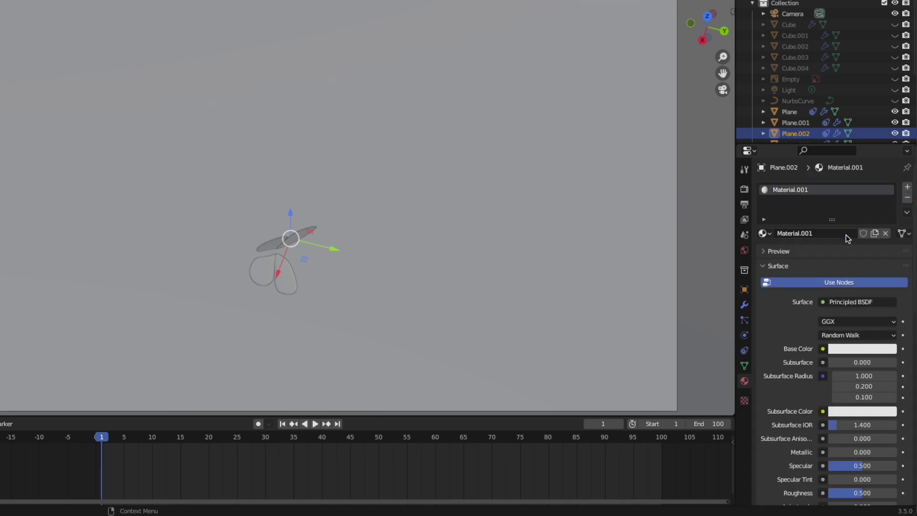
- Assign Material.001 to Plane.003, Plane and Plane.001
click(284, 244)
click(762, 233)
click(793, 259)
click(280, 274)
click(762, 233)
click(793, 260)
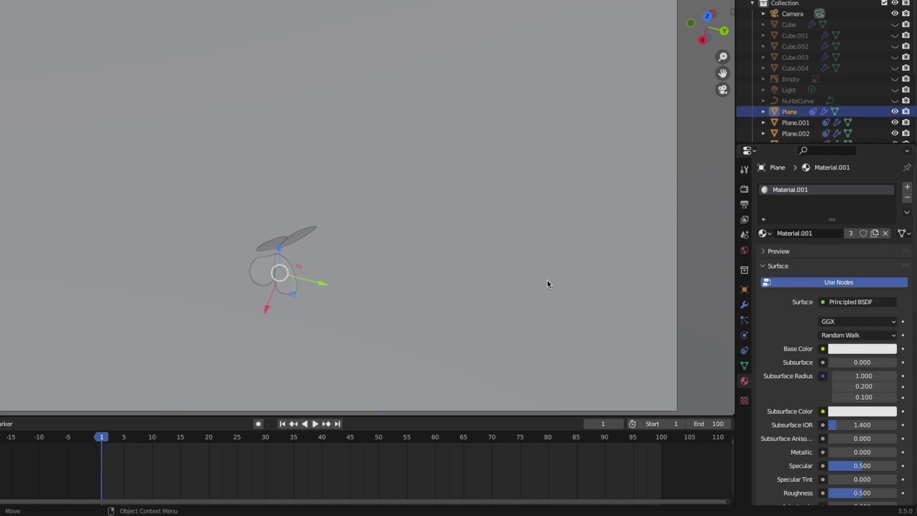
click(300, 270)
click(761, 234)
click(791, 263)
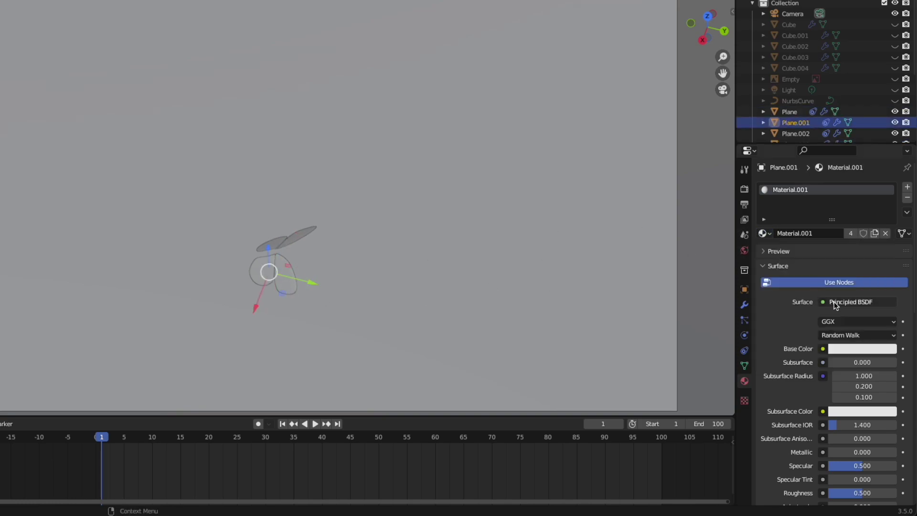
- Set Material.001 to a Transparent BSDF surface with Alpha Blend mode, then preview materials
click(834, 304)
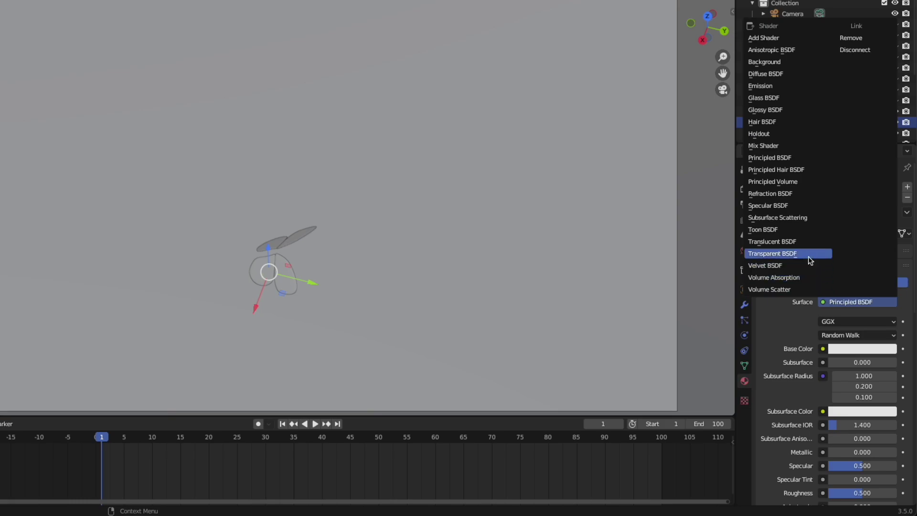
click(809, 260)
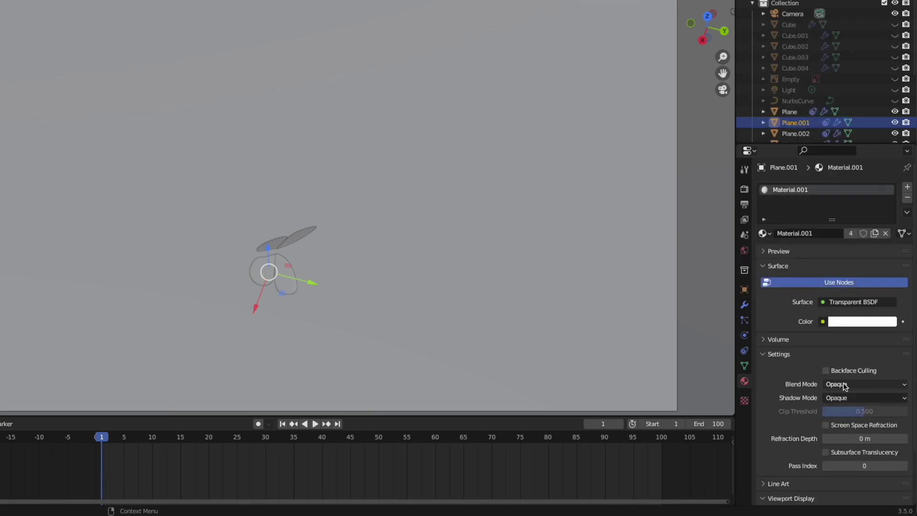
click(845, 387)
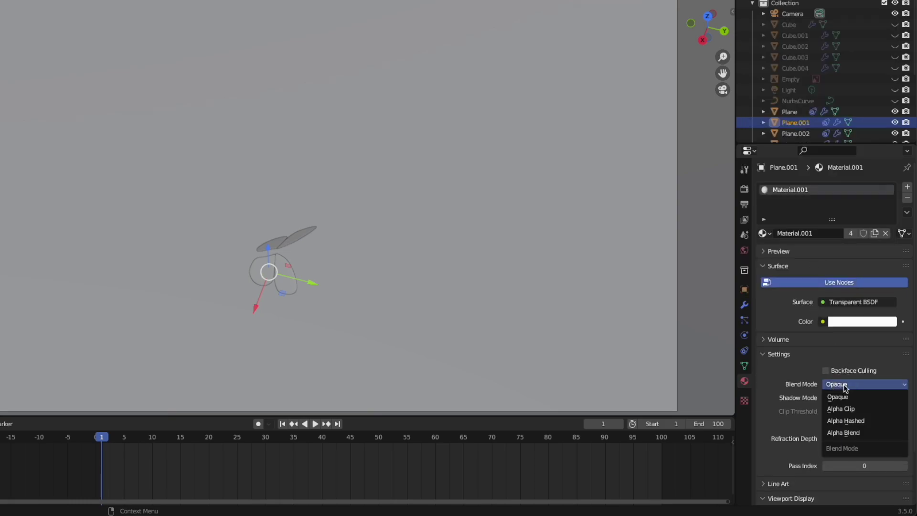
click(879, 432)
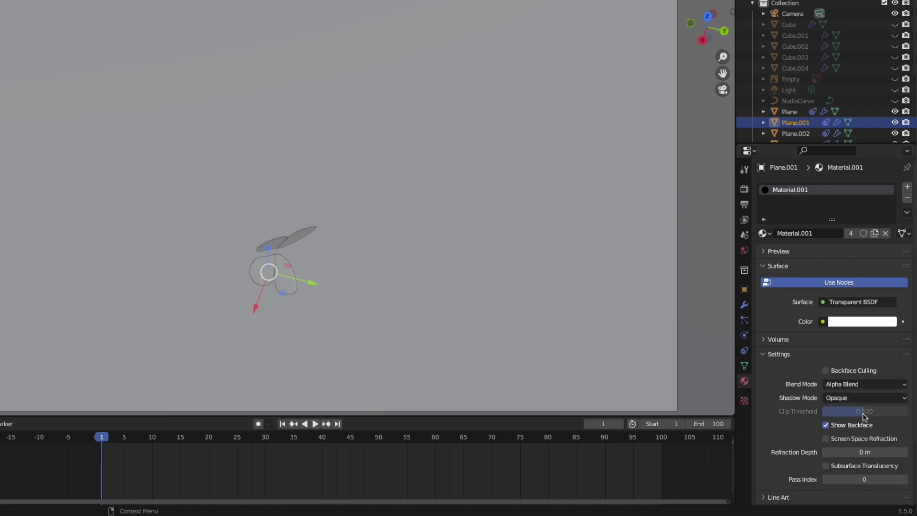
click(834, 21)
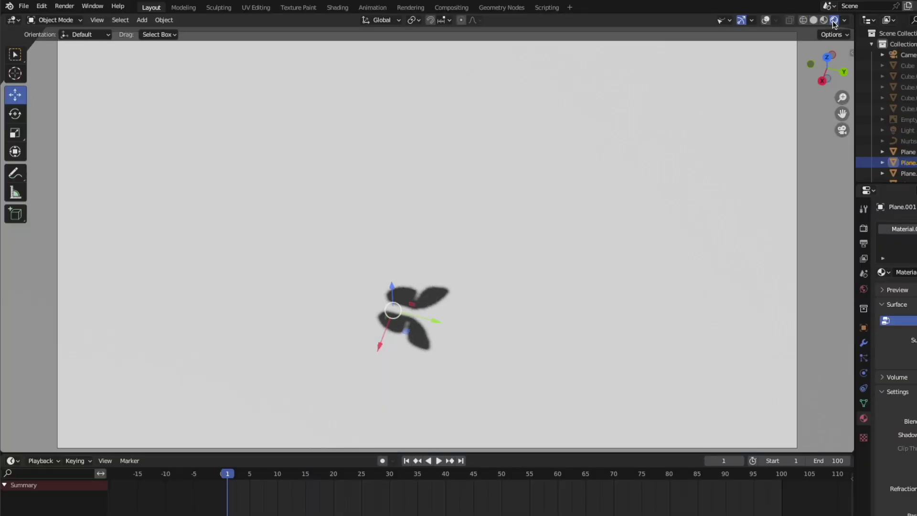
- Show the Grease Pencil butterfly again and bring up the Output properties (1920×1080, 24 fps, JPEG)
click(730, 21)
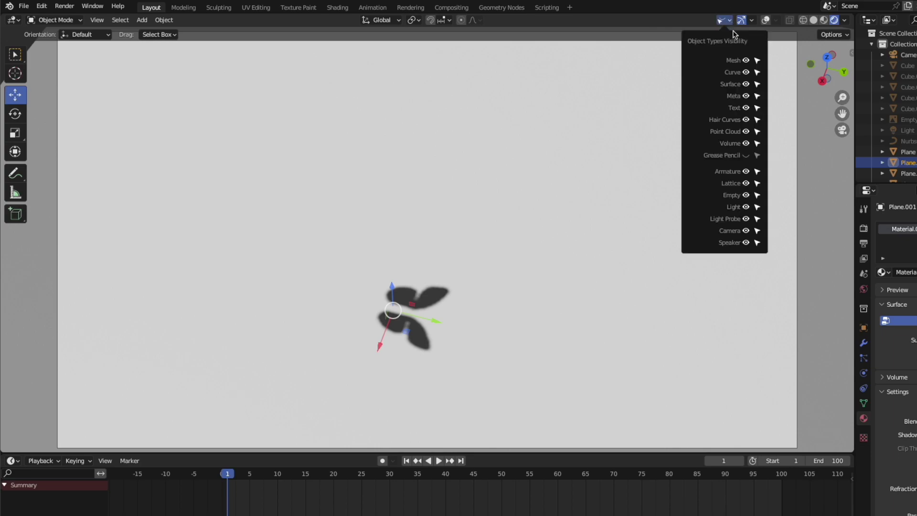
click(746, 155)
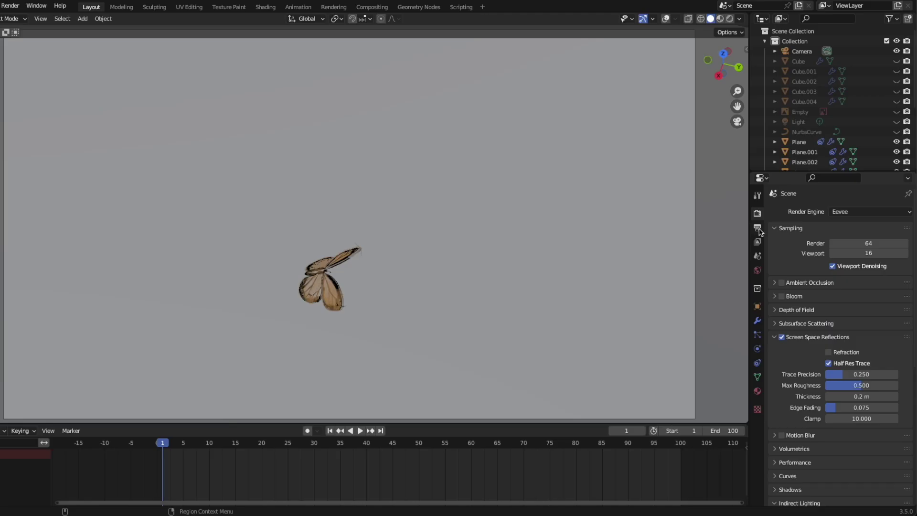
click(757, 228)
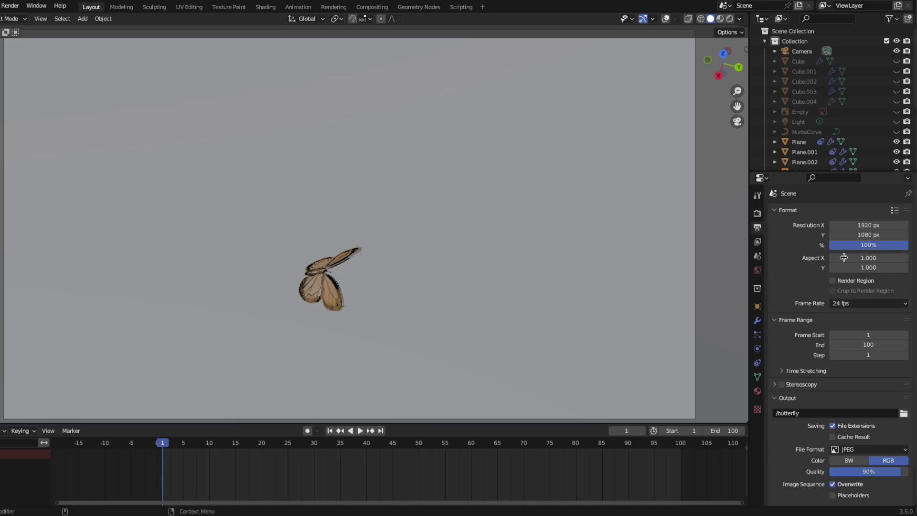
- Set the render output path to 'butterfly' in the Drop Box folder
click(902, 413)
text(butterfly)
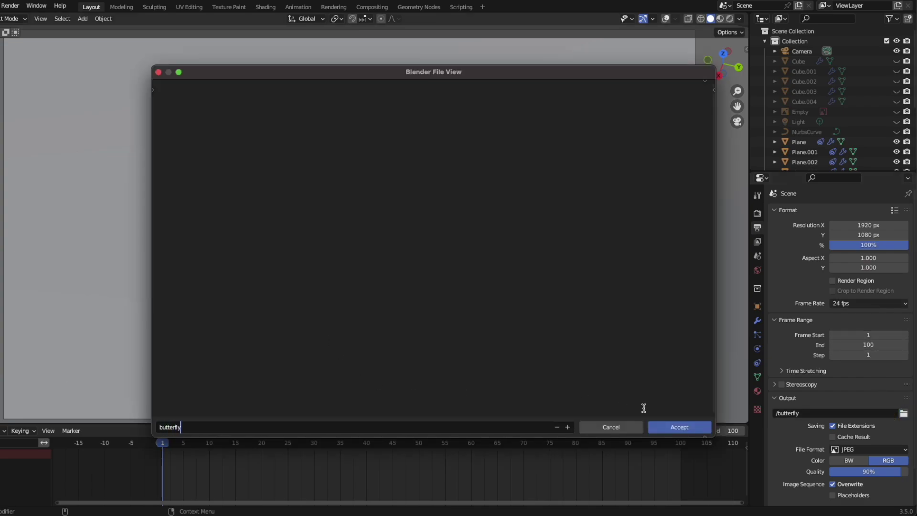
click(667, 428)
click(673, 428)
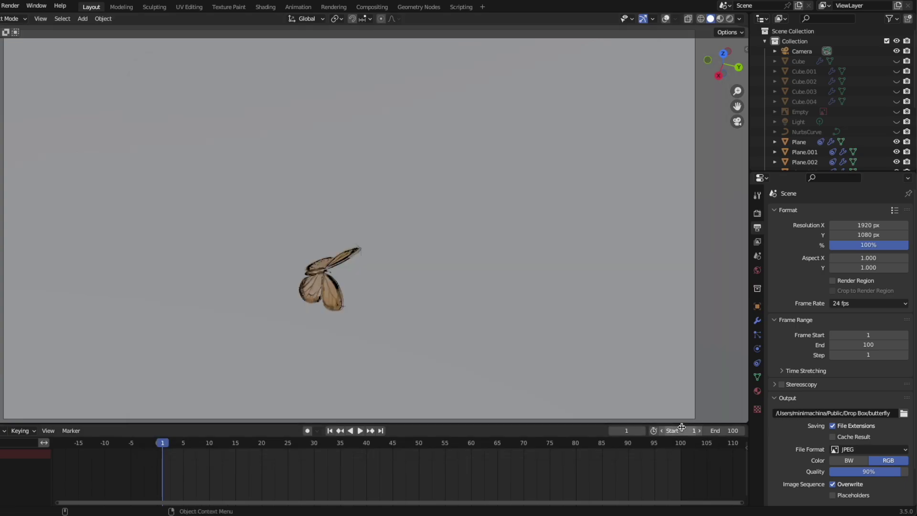
- Change the output file format to FFmpeg Video with a QuickTime container
scroll(781, 443, down, 2)
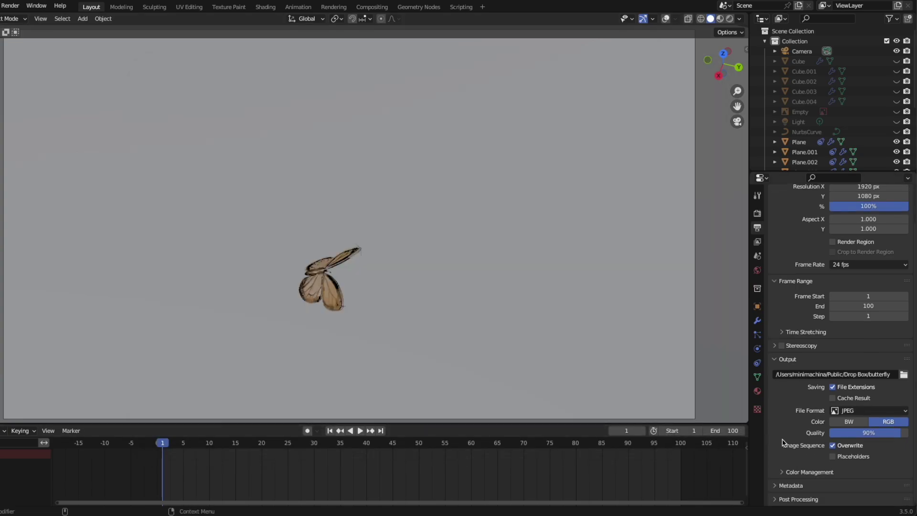
click(871, 412)
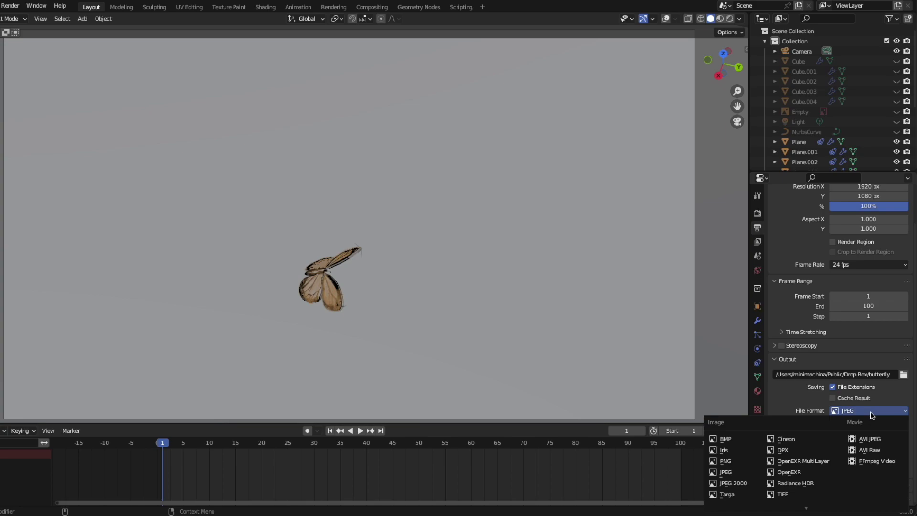
click(878, 462)
scroll(868, 462, down, 5)
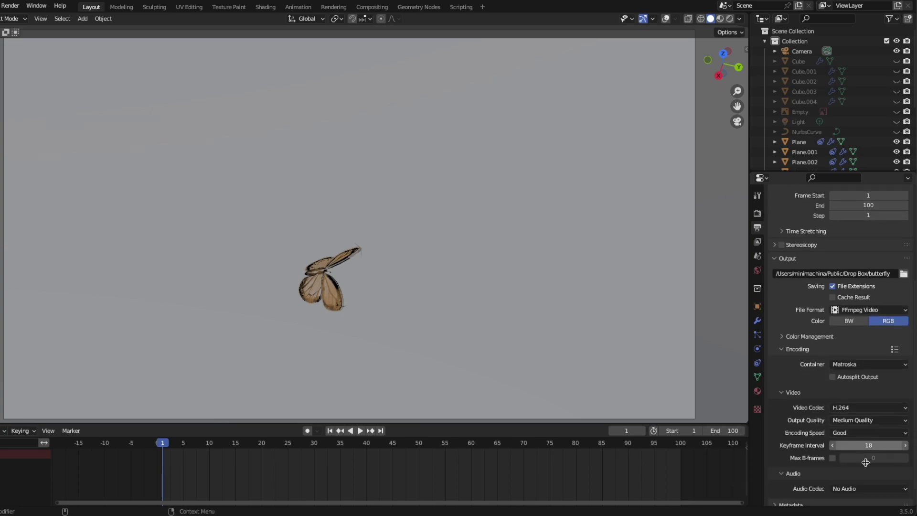
click(844, 365)
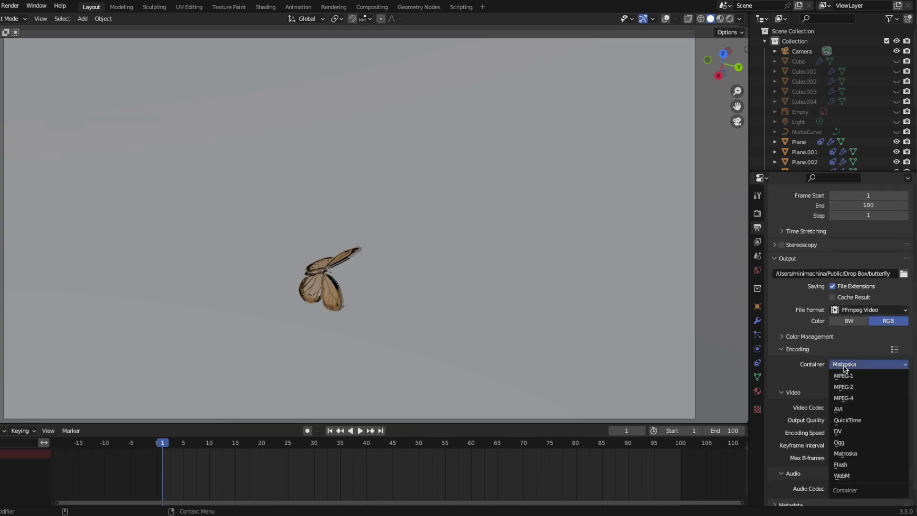
click(863, 420)
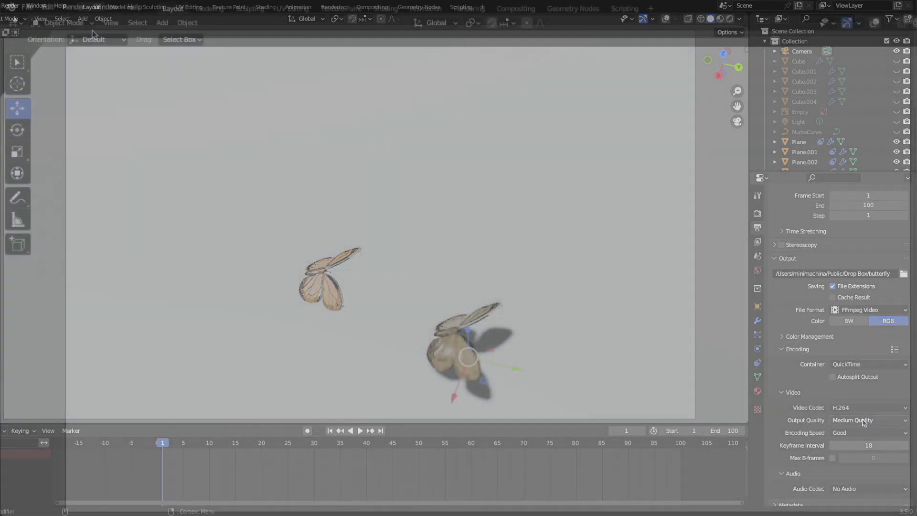
click(111, 23)
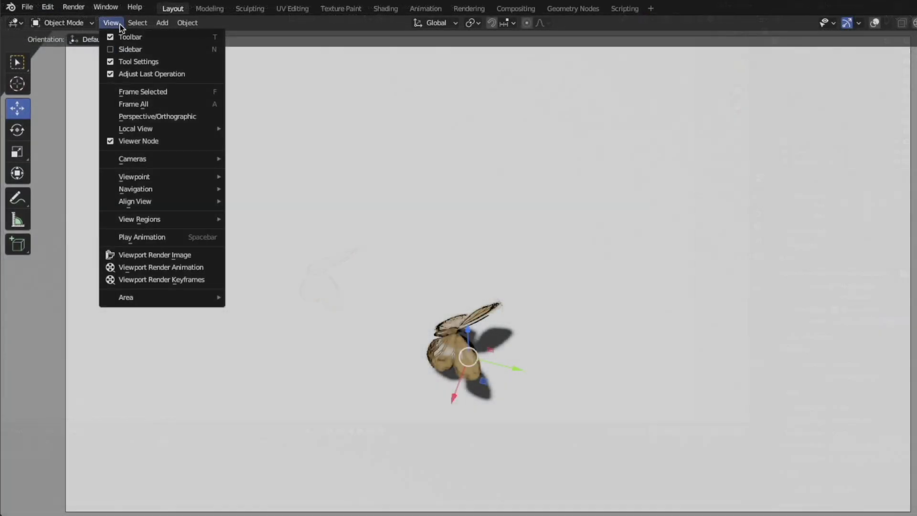
- Run Viewport Render Animation to render the butterfly animation from the 3D viewport
click(180, 267)
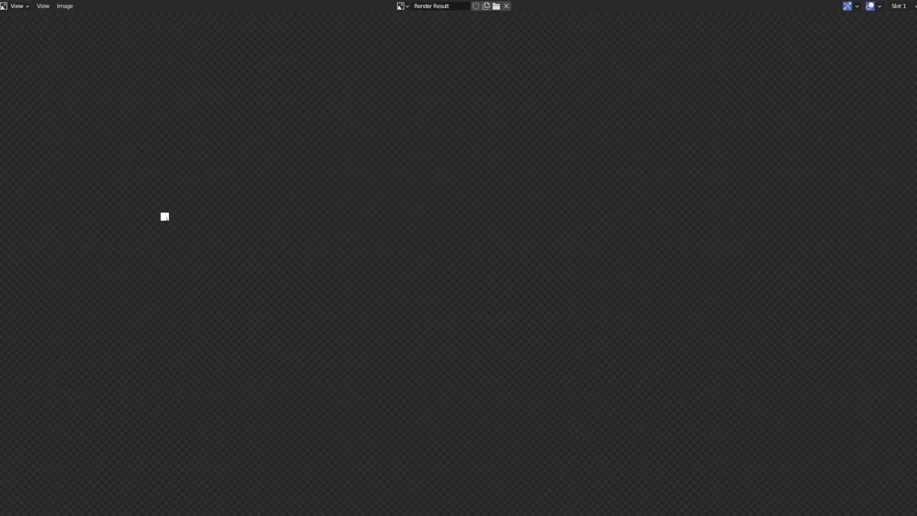